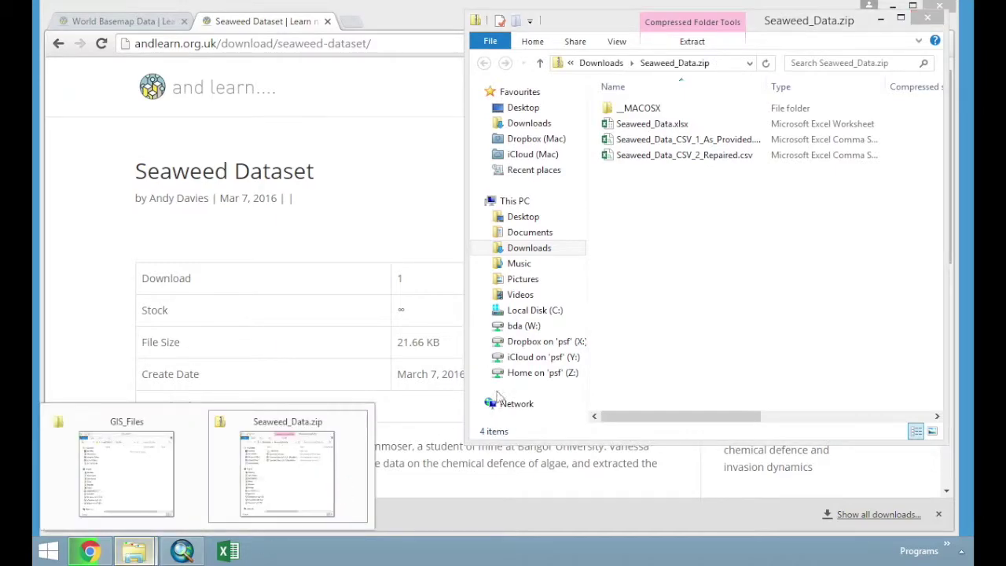
- Create a new folder named Digitising_Data inside C:\GIS_Files
{"action": "mouse_move", "coordinate": [140, 553]}
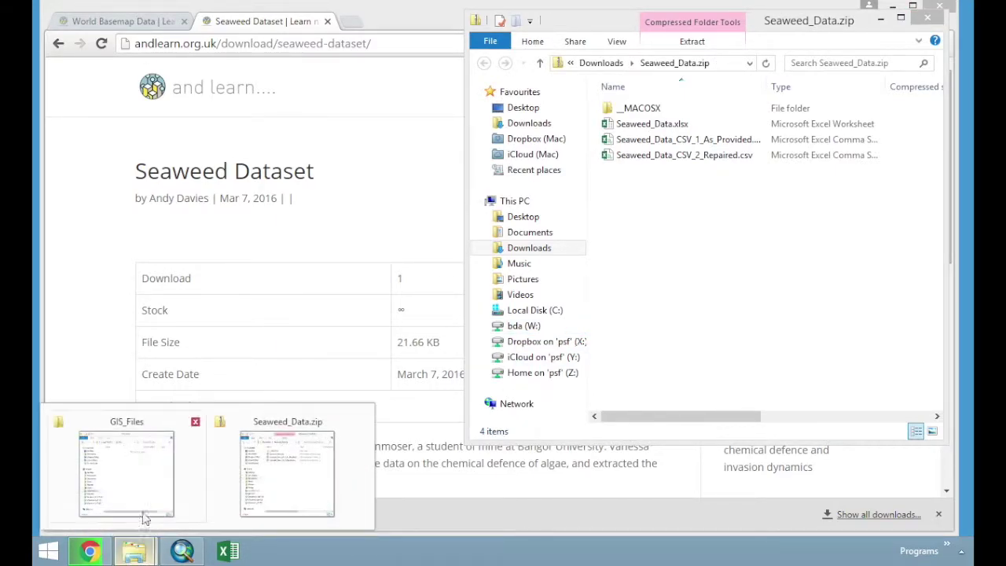
{"action": "left_click", "coordinate": [112, 464]}
{"action": "left_click_drag", "start_coordinate": [639, 69], "coordinate": [305, 96]}
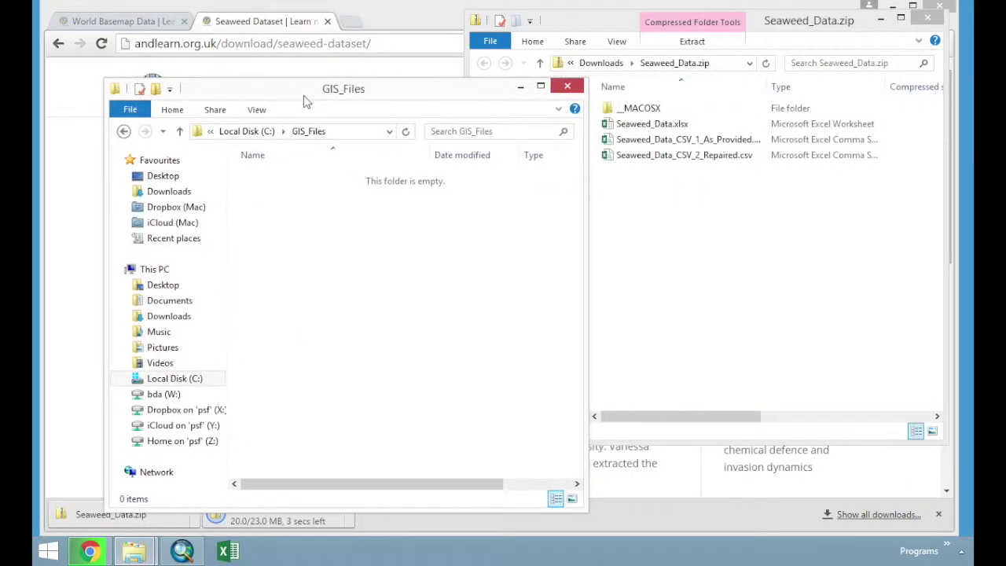
{"action": "right_click", "coordinate": [323, 225]}
{"action": "mouse_move", "coordinate": [410, 401]}
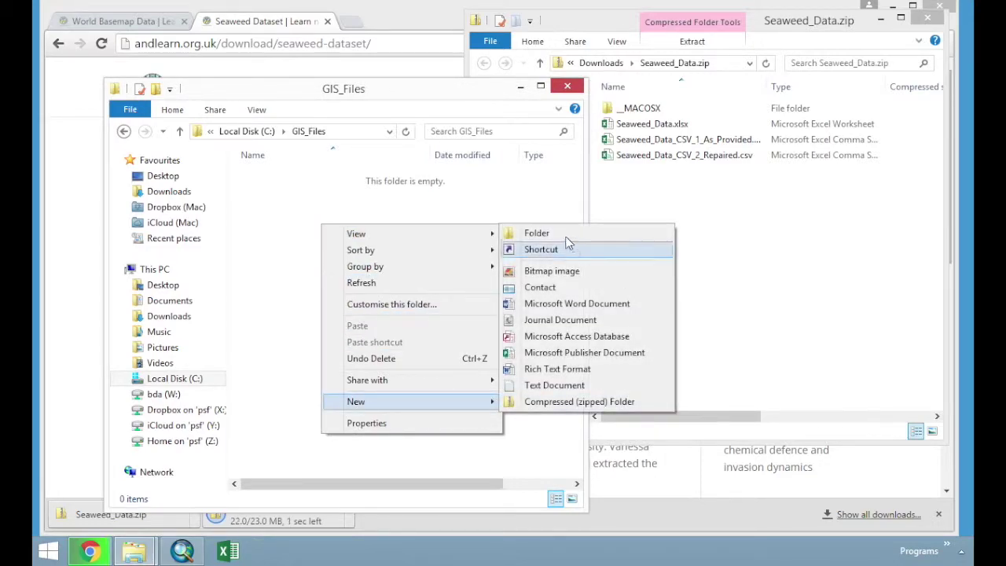
{"action": "left_click", "coordinate": [545, 234]}
{"action": "type", "text": "Dis"}
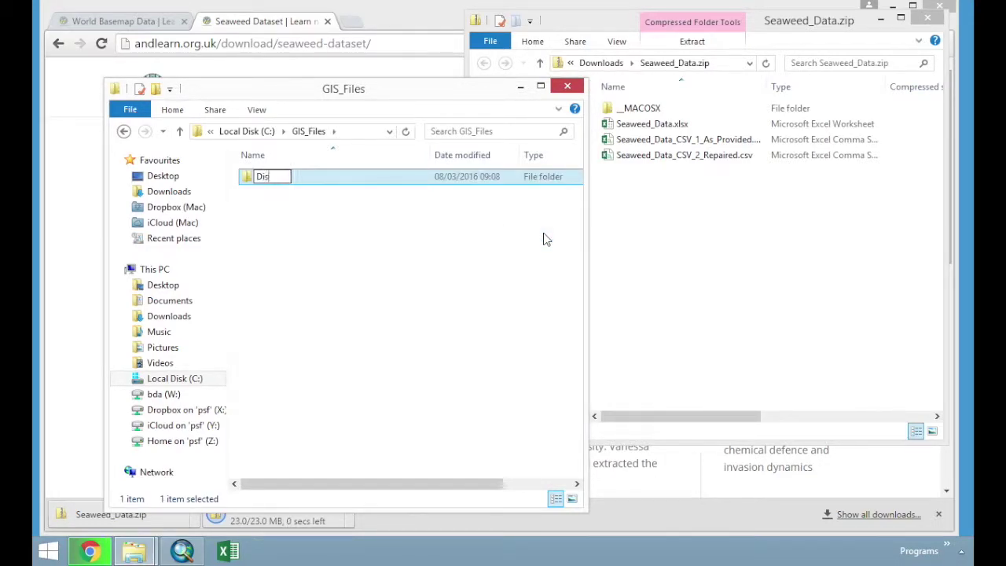
{"action": "type", "text": "gitising"}
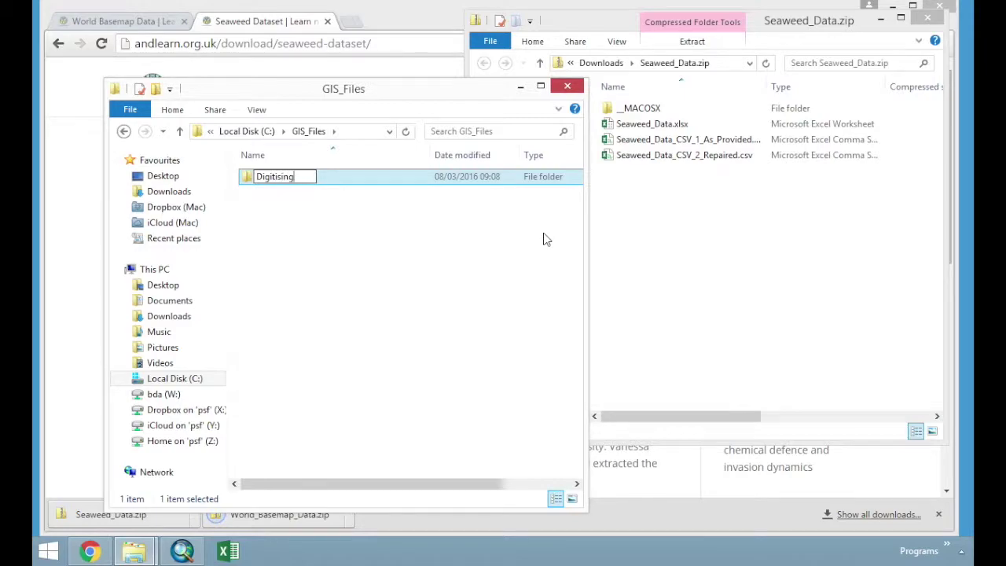
{"action": "type", "text": "_Data"}
{"action": "key", "text": "Return"}
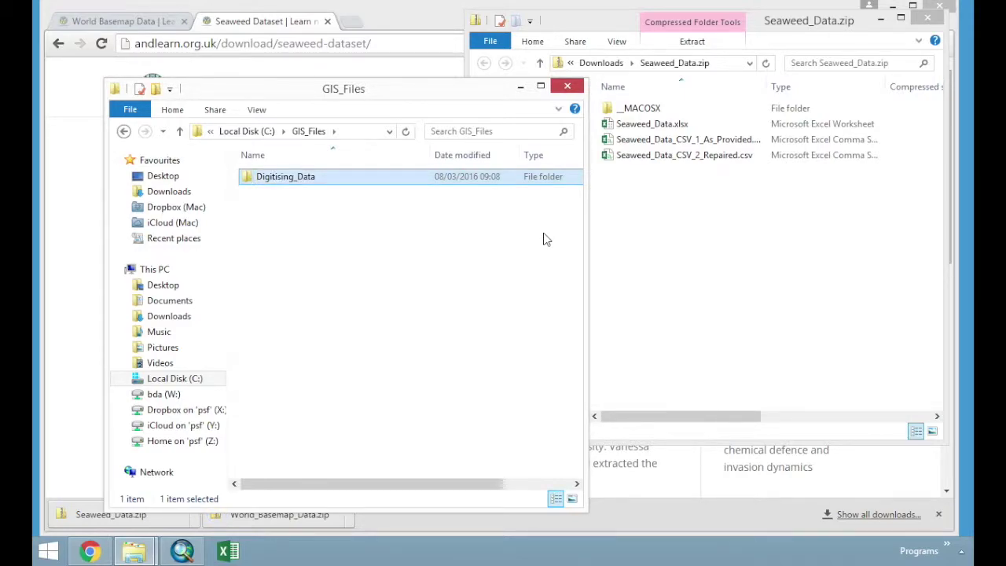
- Copy the Seaweed_Data workbook and both seaweed CSV files from Seaweed_Data.zip into Digitising_Data, and open that folder
{"action": "left_click", "coordinate": [680, 139]}
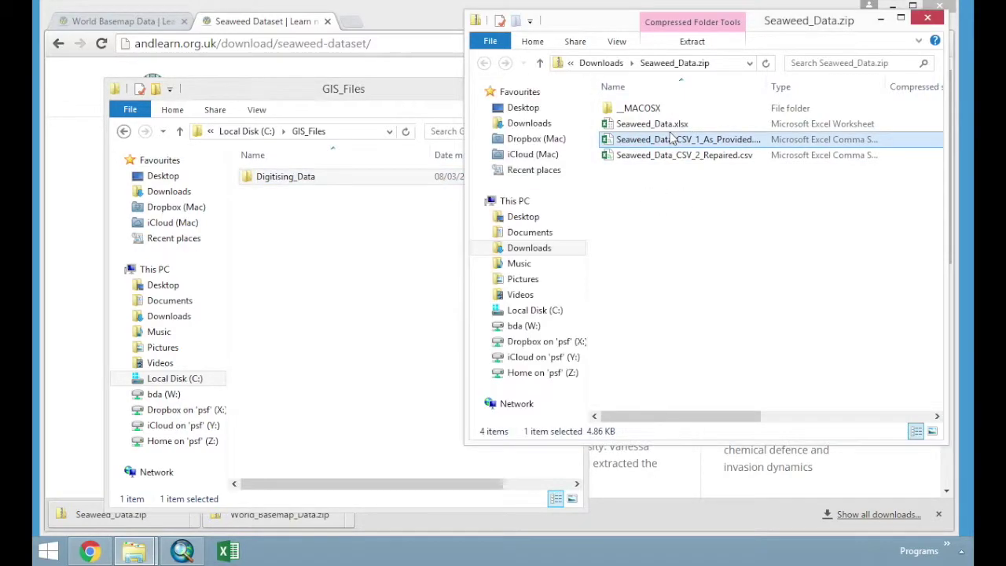
{"action": "left_click", "coordinate": [652, 124]}
{"action": "left_click", "coordinate": [686, 157], "text": "shift"}
{"action": "left_click_drag", "start_coordinate": [675, 131], "coordinate": [296, 179]}
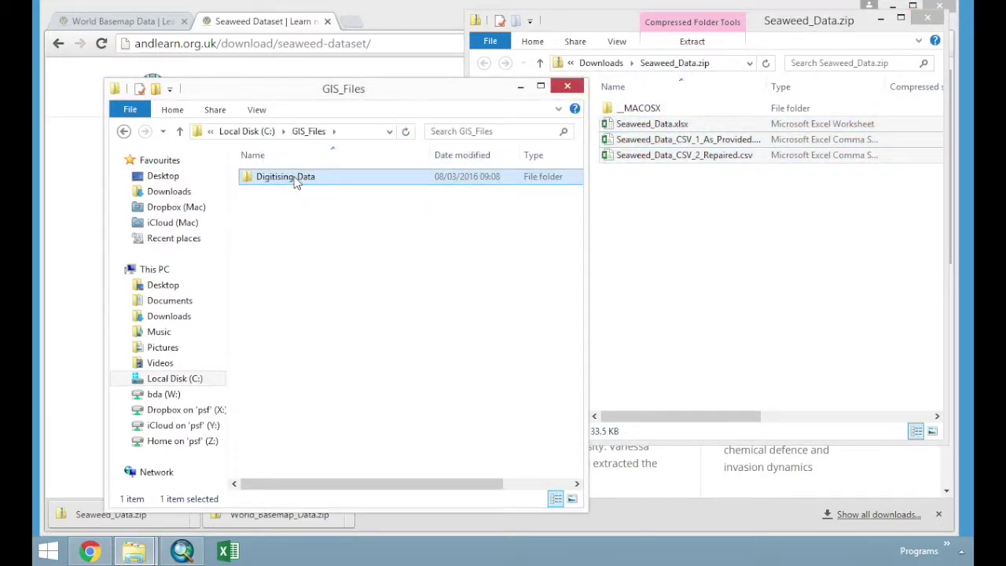
{"action": "double_click", "coordinate": [295, 179]}
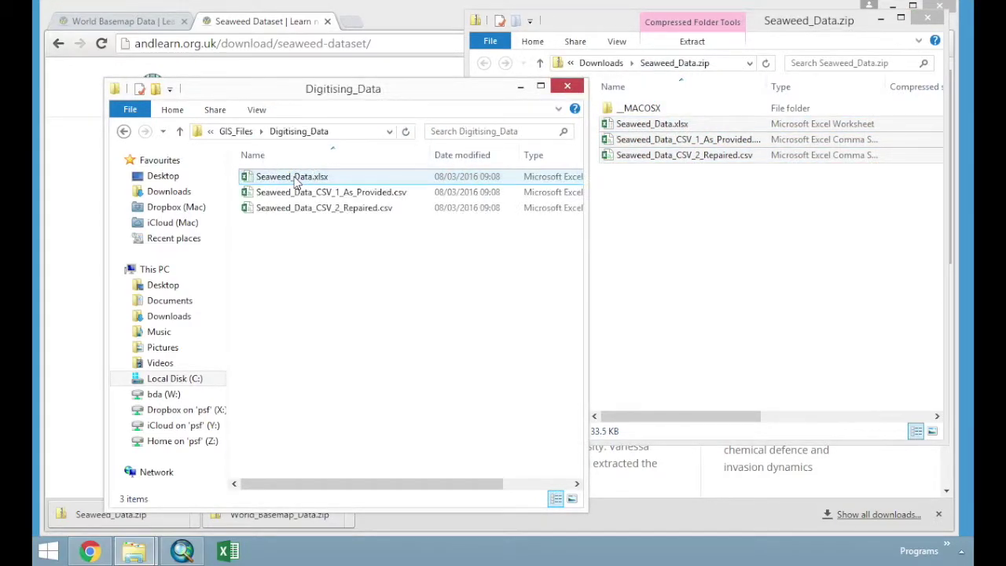
- Open the downloaded World_Basemap_Data.zip and place the Digitising_Data folder window beside it
{"action": "left_click", "coordinate": [350, 517]}
{"action": "left_click", "coordinate": [381, 419]}
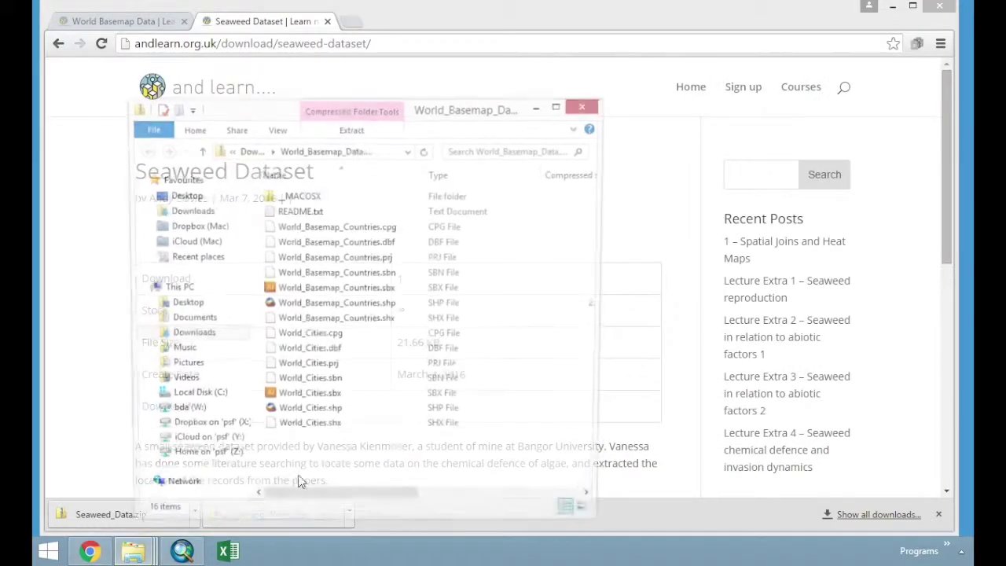
{"action": "mouse_move", "coordinate": [134, 552]}
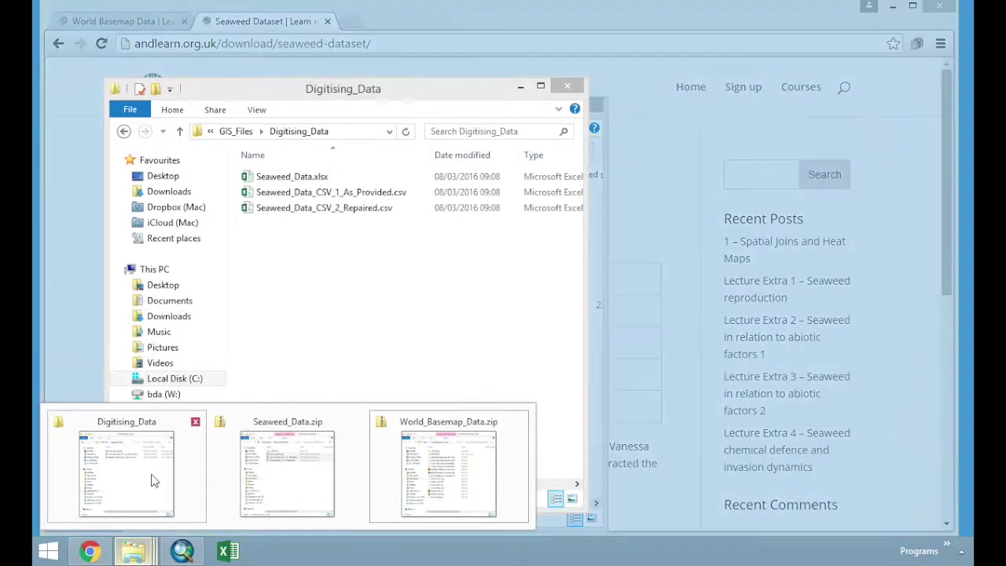
{"action": "left_click", "coordinate": [152, 476]}
{"action": "left_click_drag", "start_coordinate": [383, 93], "coordinate": [755, 68]}
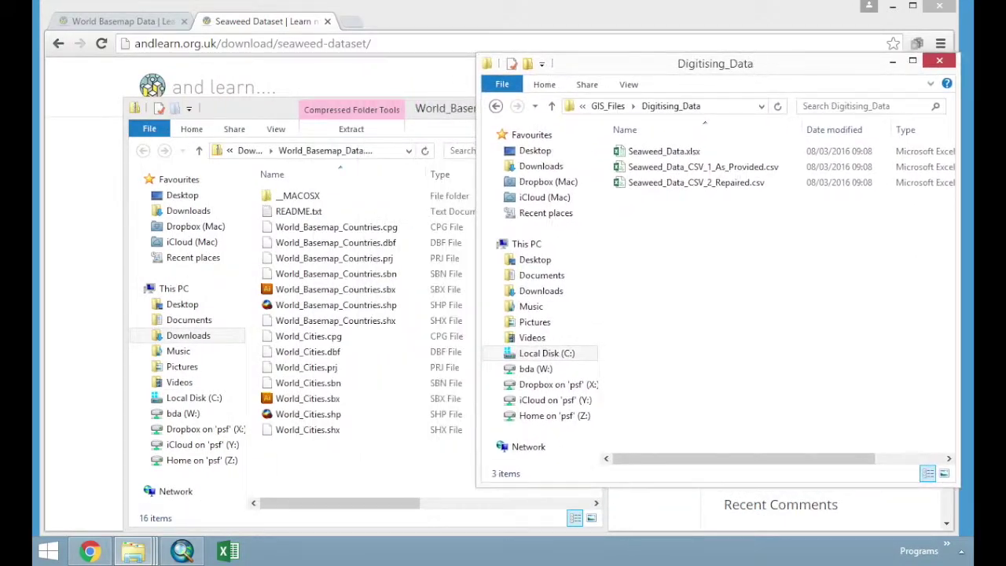
- Copy README.txt and all World_Basemap_Countries and World_Cities files from the archive into Digitising_Data
{"action": "left_click", "coordinate": [338, 227]}
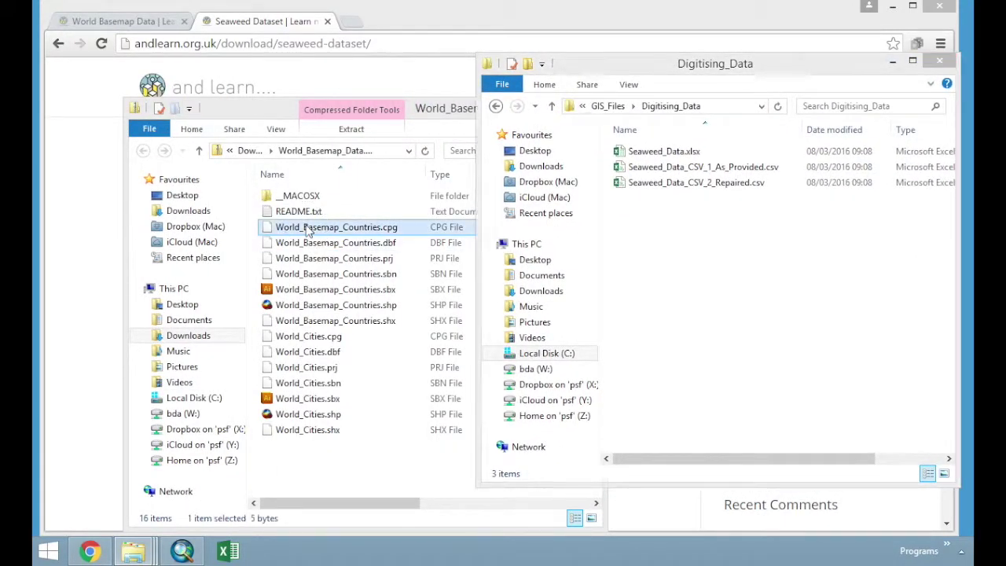
{"action": "left_click", "coordinate": [329, 432], "text": "shift"}
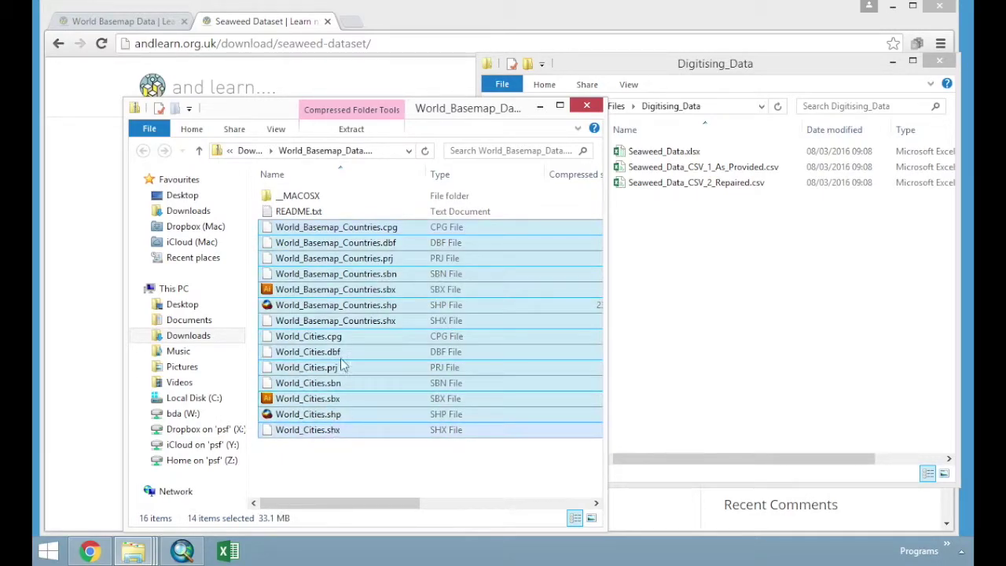
{"action": "left_click", "coordinate": [309, 212]}
{"action": "left_click", "coordinate": [328, 431], "text": "shift"}
{"action": "left_click_drag", "start_coordinate": [328, 431], "coordinate": [759, 317]}
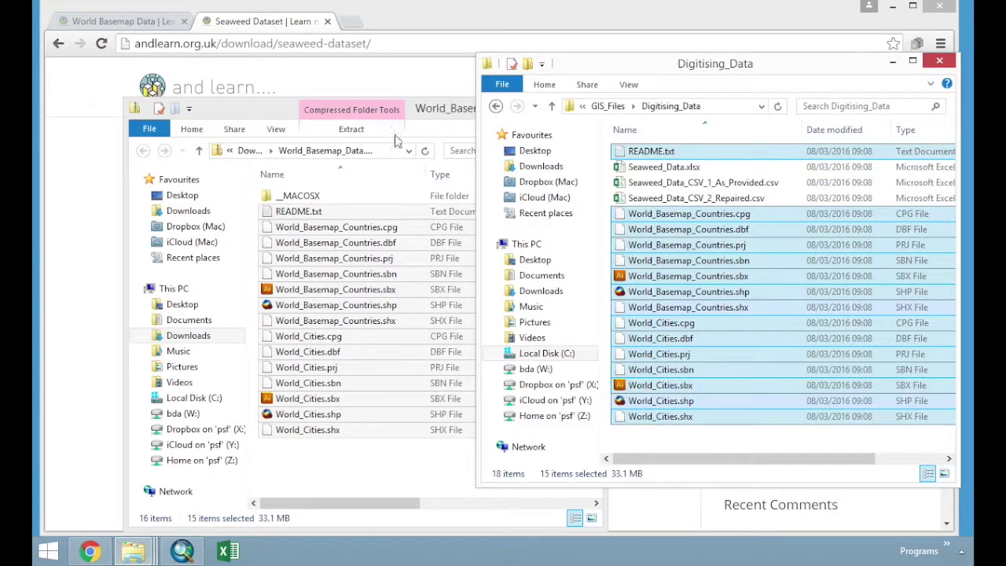
- Put away the basemap archive and Digitising_Data windows and switch to ArcMap
{"action": "left_click", "coordinate": [459, 110]}
{"action": "left_click", "coordinate": [586, 104]}
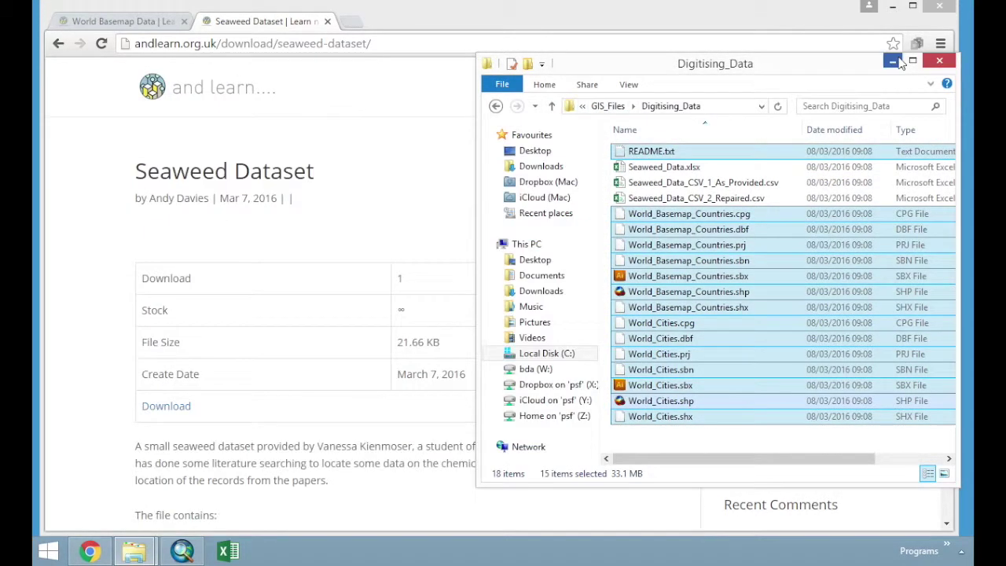
{"action": "left_click", "coordinate": [893, 61]}
{"action": "left_click", "coordinate": [182, 550]}
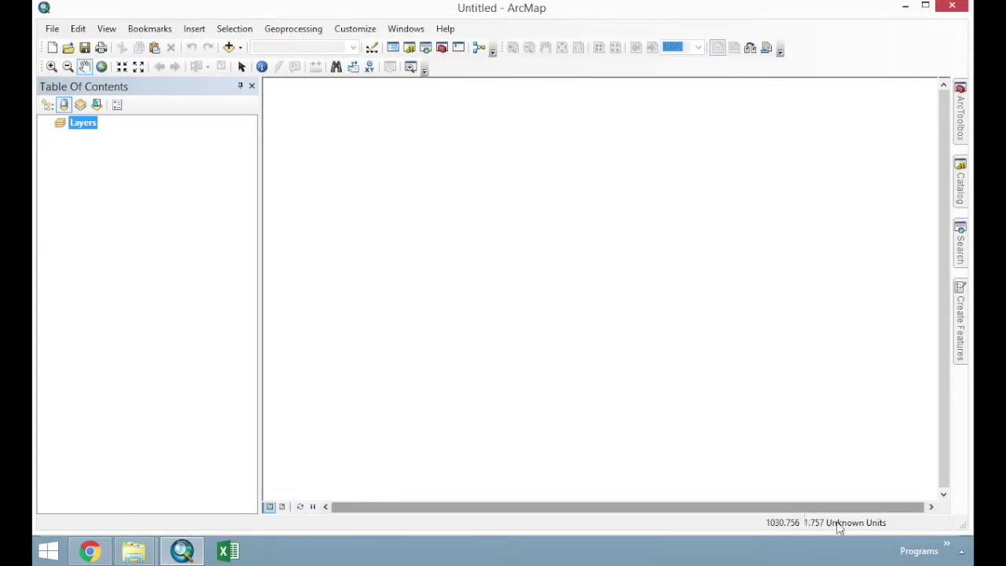
- Set the Layers data frame's coordinate system to the geographic system WGS 1984
{"action": "scroll", "coordinate": [92, 128], "scroll_direction": "down", "scroll_amount": 1}
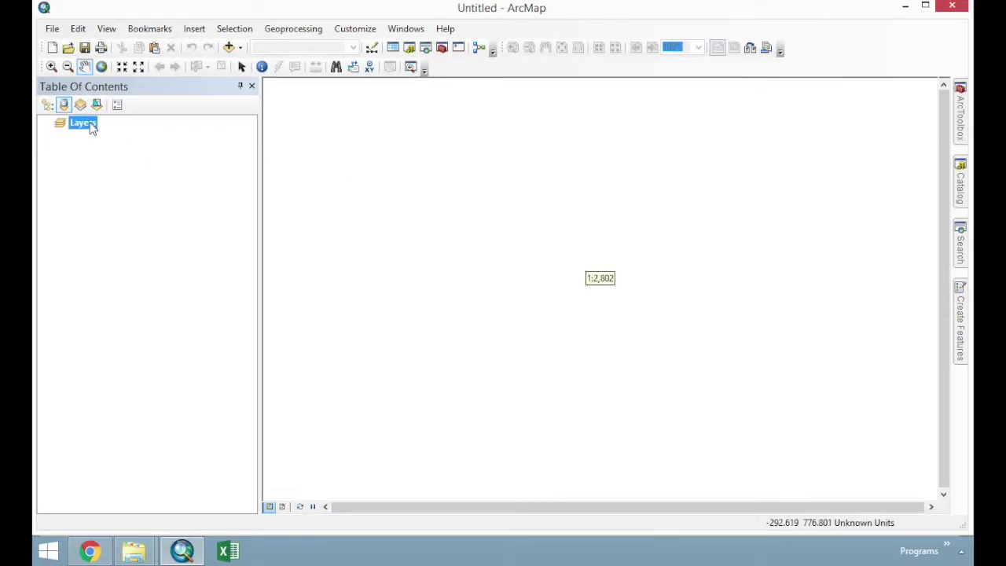
{"action": "right_click", "coordinate": [92, 128]}
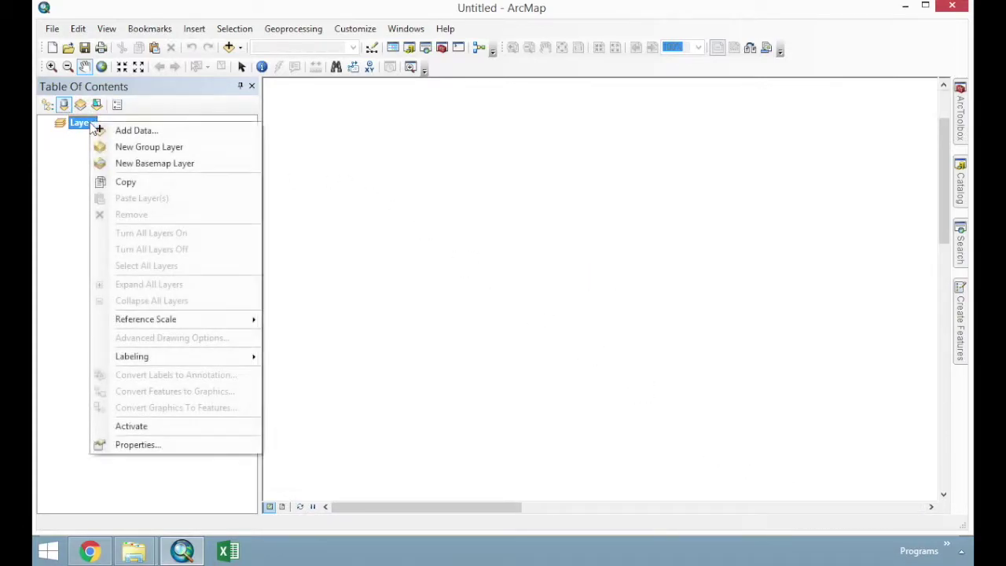
{"action": "left_click", "coordinate": [135, 445]}
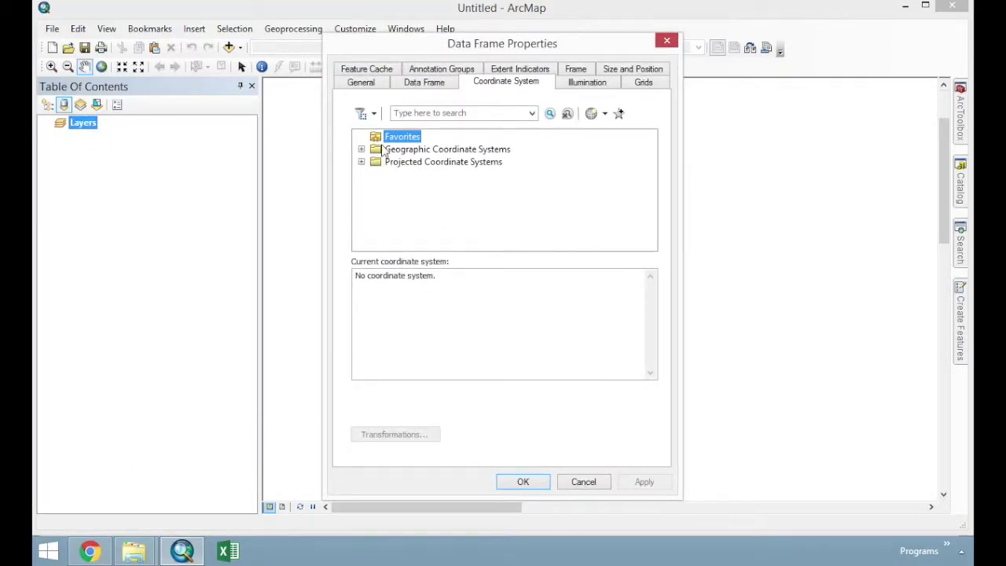
{"action": "left_click", "coordinate": [363, 150]}
{"action": "left_click_drag", "start_coordinate": [645, 176], "coordinate": [652, 235]}
{"action": "left_click", "coordinate": [375, 225]}
{"action": "left_click", "coordinate": [439, 226]}
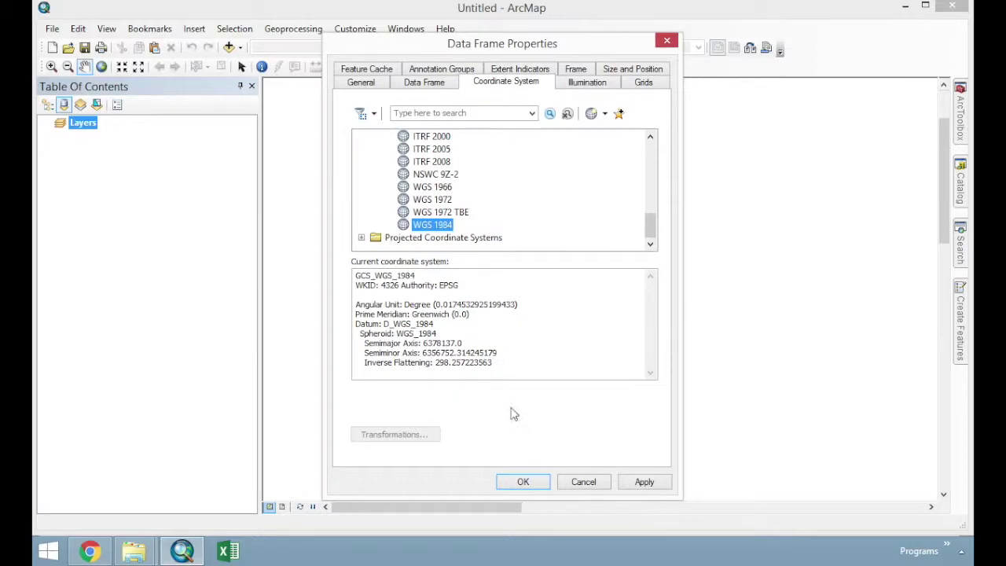
{"action": "left_click", "coordinate": [525, 480]}
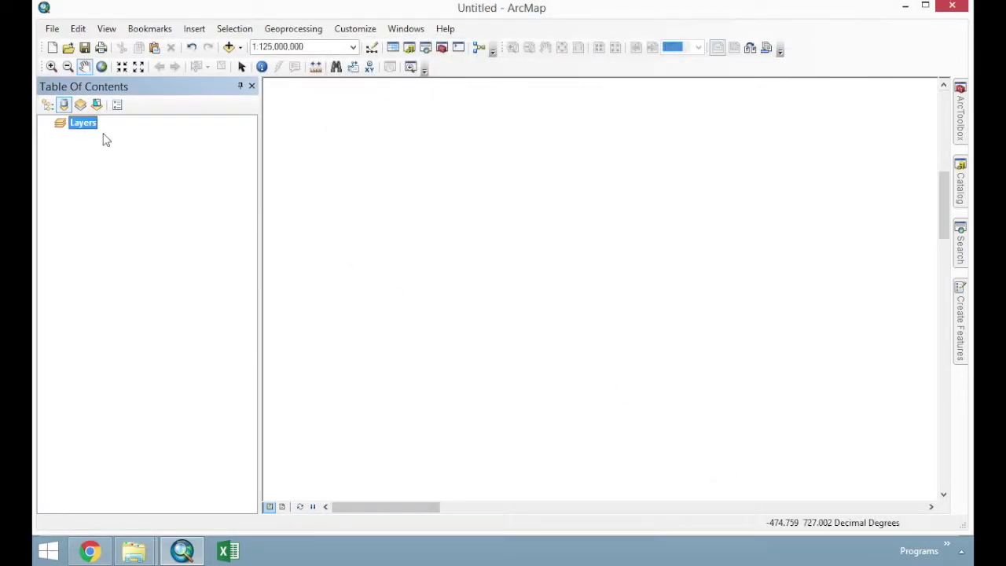
- Add a catalog folder connection to C:\GIS_Files\Digitising_Data and expand it to list its files
{"action": "left_click", "coordinate": [961, 188]}
{"action": "left_click", "coordinate": [799, 154]}
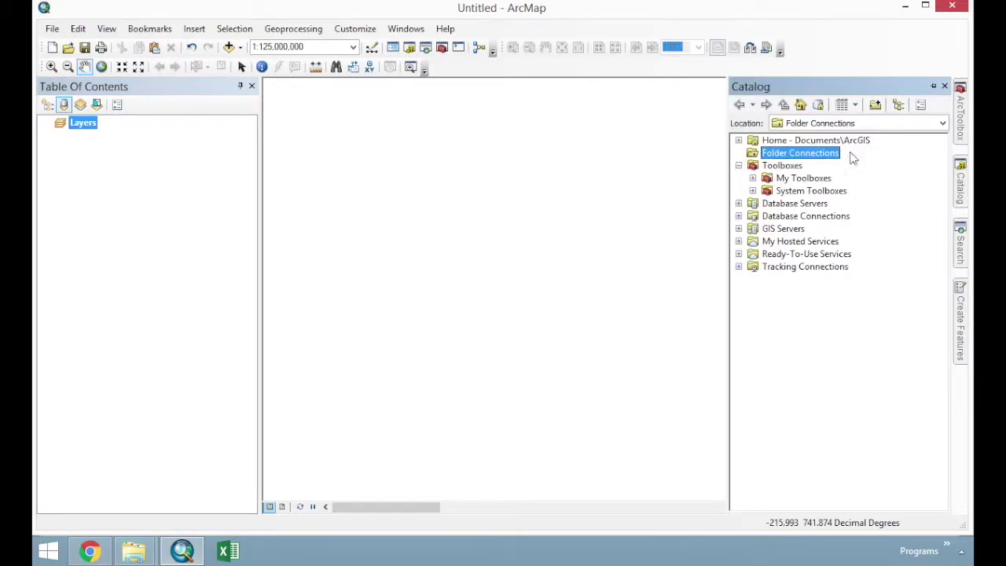
{"action": "left_click", "coordinate": [874, 105]}
{"action": "left_click", "coordinate": [406, 249]}
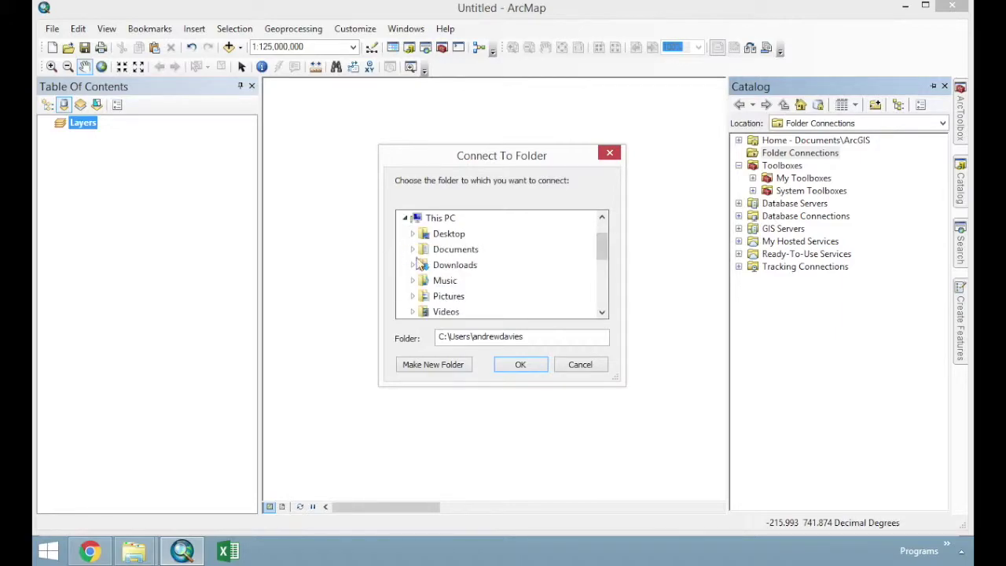
{"action": "left_click", "coordinate": [603, 246]}
{"action": "left_click_drag", "start_coordinate": [603, 246], "coordinate": [602, 260]}
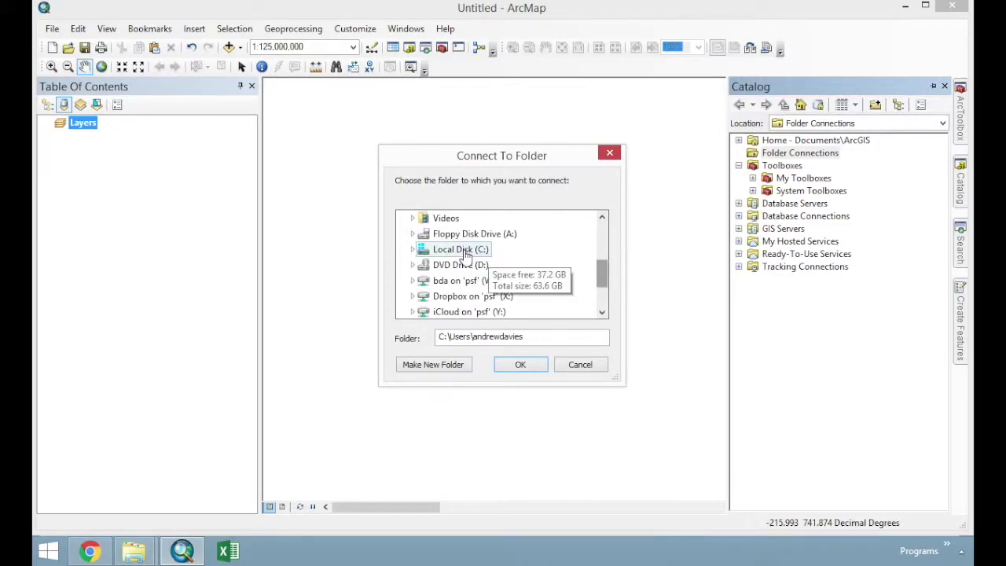
{"action": "left_click", "coordinate": [444, 252]}
{"action": "double_click", "coordinate": [452, 240]}
{"action": "left_click", "coordinate": [462, 313]}
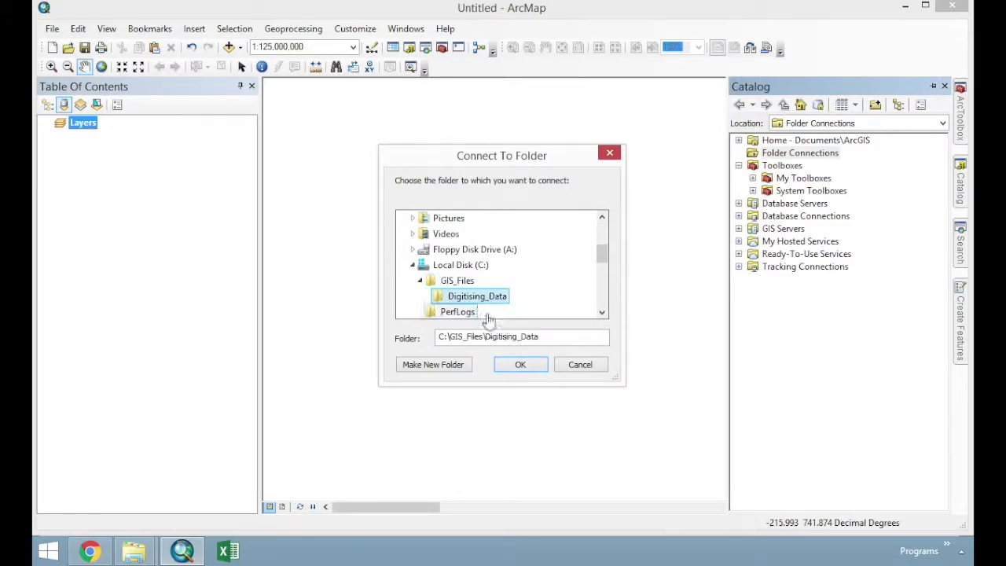
{"action": "left_click", "coordinate": [520, 364]}
{"action": "left_click", "coordinate": [753, 165]}
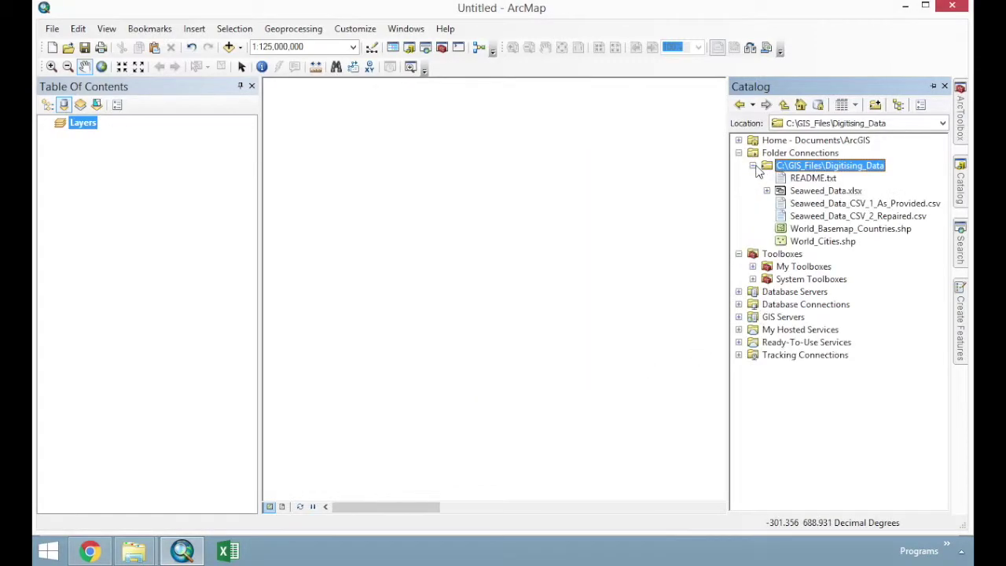
- Add the World_Basemap_Countries and World_Cities shapefiles from the connected folder to the map
{"action": "left_click", "coordinate": [830, 229]}
{"action": "mouse_move", "coordinate": [869, 230]}
{"action": "left_mouse_down"}
{"action": "mouse_move", "coordinate": [517, 239]}
{"action": "mouse_move", "coordinate": [144, 162]}
{"action": "left_mouse_up"}
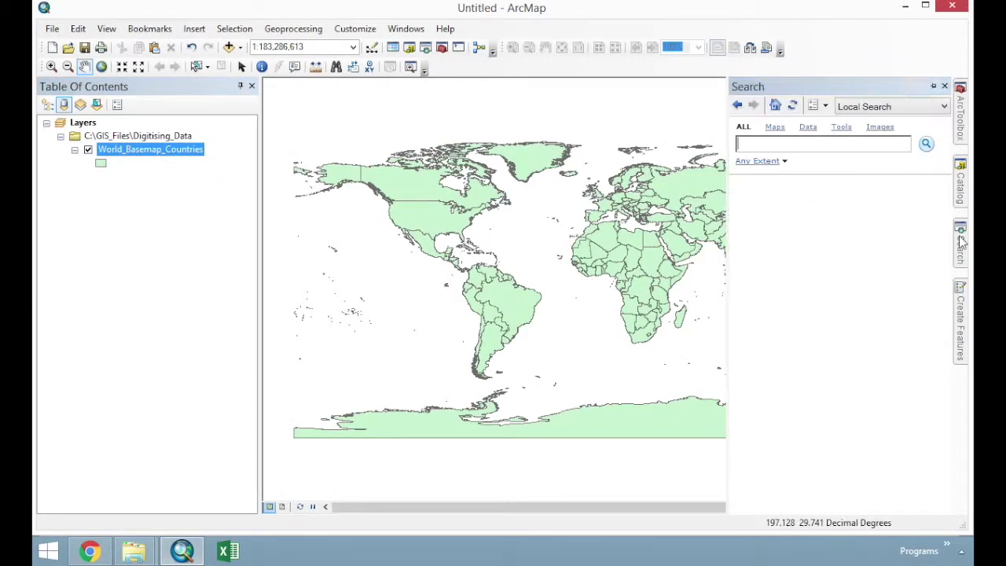
{"action": "mouse_move", "coordinate": [960, 182]}
{"action": "left_click_drag", "start_coordinate": [821, 241], "coordinate": [145, 179]}
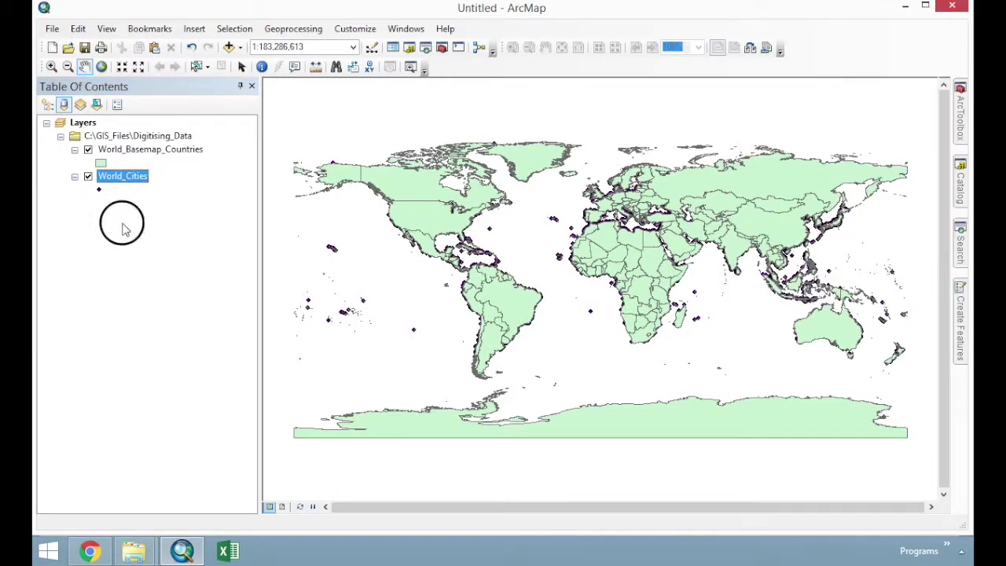
- List the layers by drawing order, then place World_Cities above World_Basemap_Countries with its visibility switched off
{"action": "left_click", "coordinate": [48, 106]}
{"action": "left_click_drag", "start_coordinate": [108, 163], "coordinate": [145, 133]}
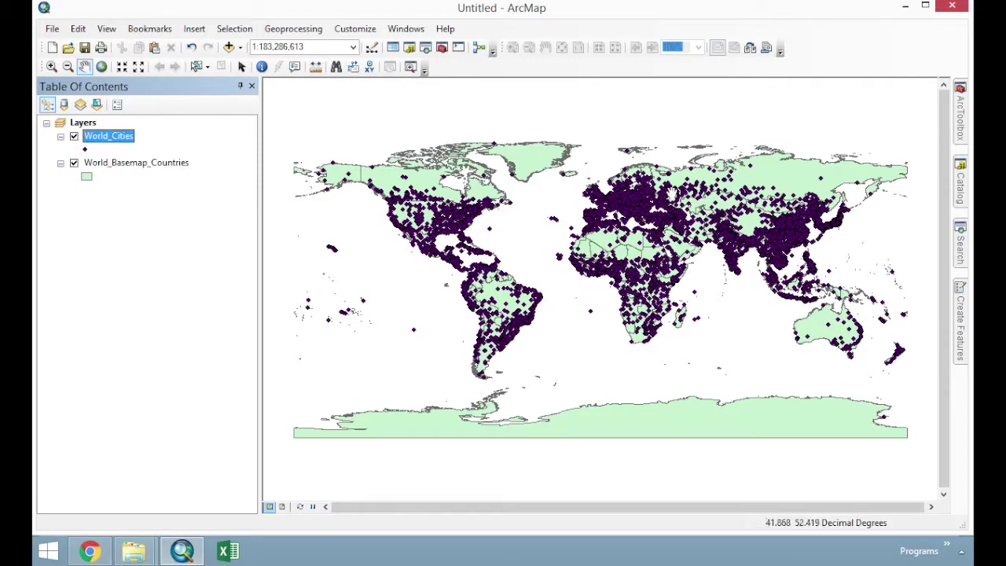
{"action": "left_click", "coordinate": [73, 137]}
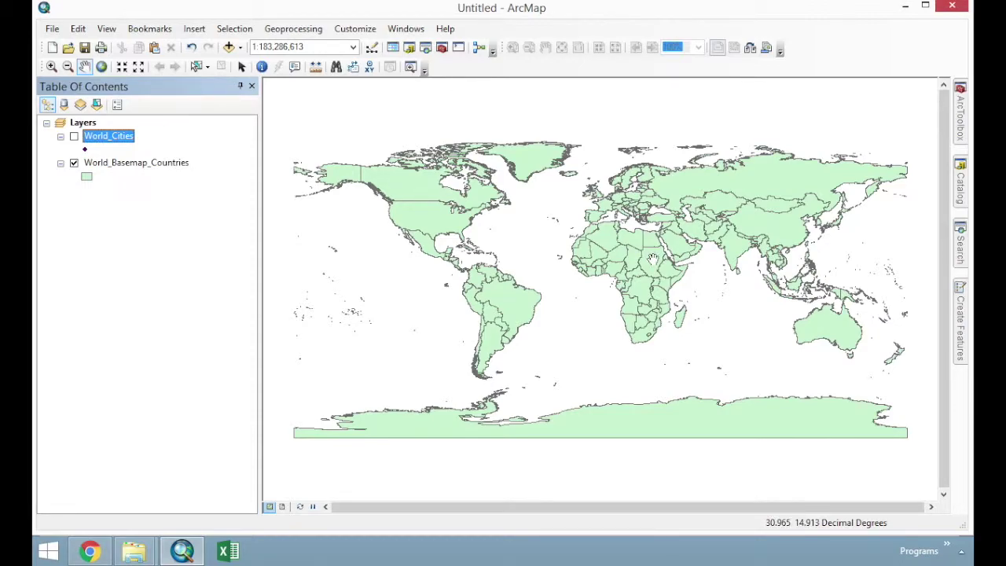
- Start a new shapefile in C:\GIS_Files\Digitising_Data, named Place_been, with the Point feature type
{"action": "left_click", "coordinate": [962, 183]}
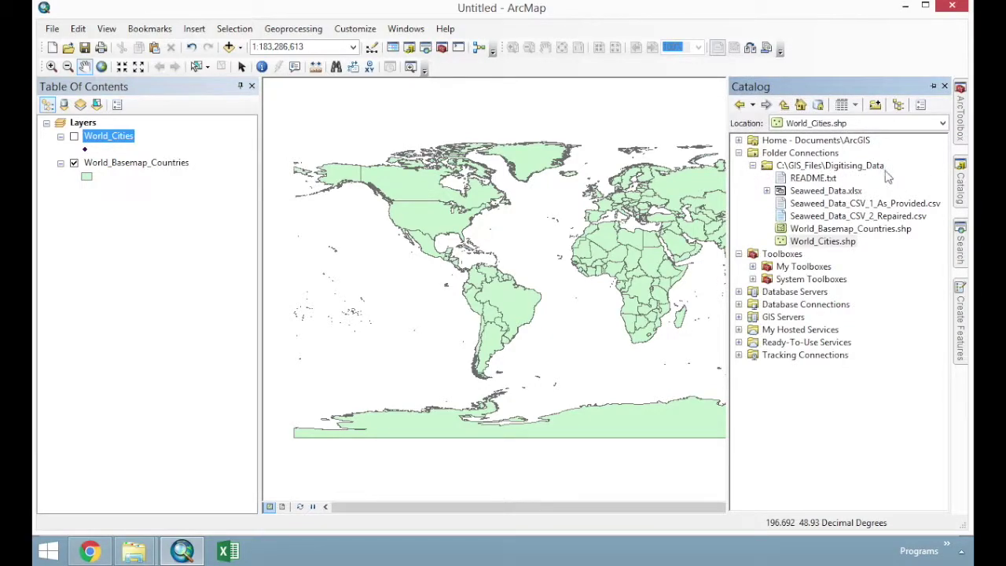
{"action": "left_click", "coordinate": [800, 166]}
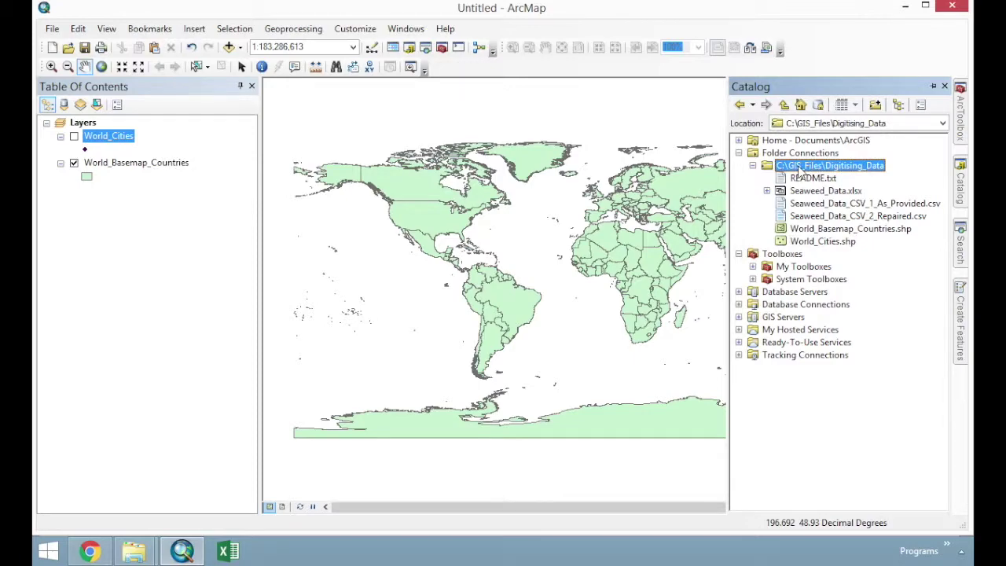
{"action": "right_click", "coordinate": [800, 168]}
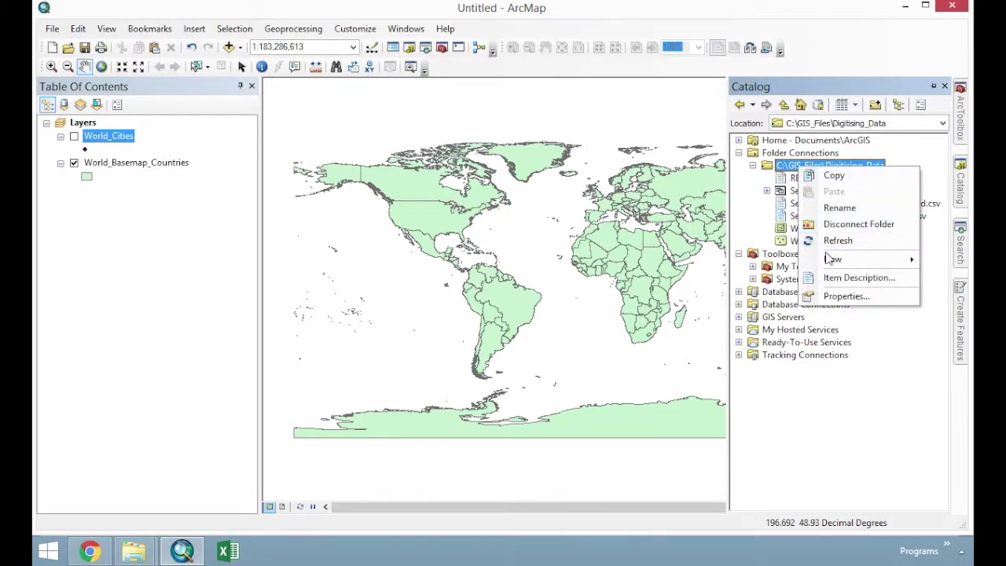
{"action": "mouse_move", "coordinate": [828, 260]}
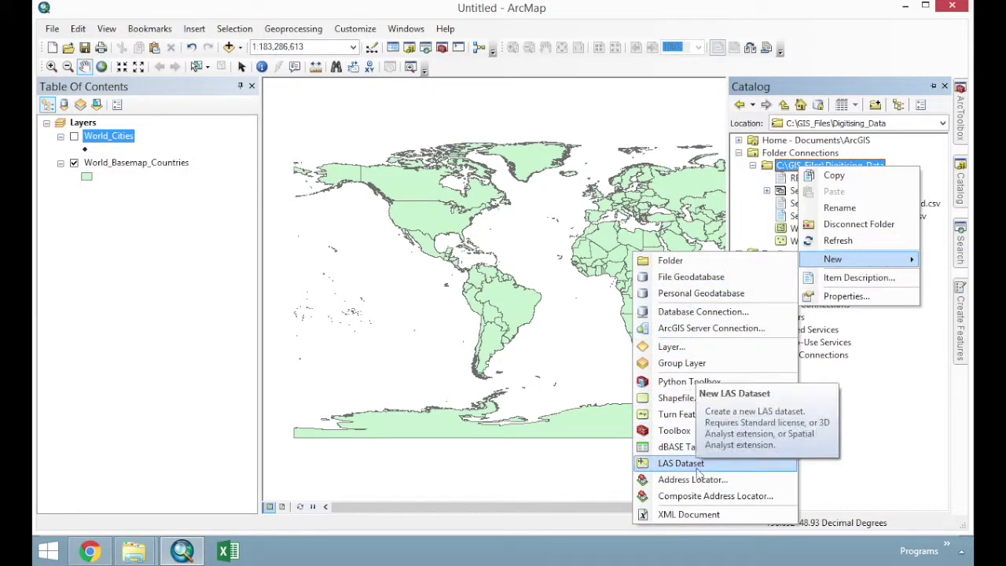
{"action": "left_click", "coordinate": [679, 399]}
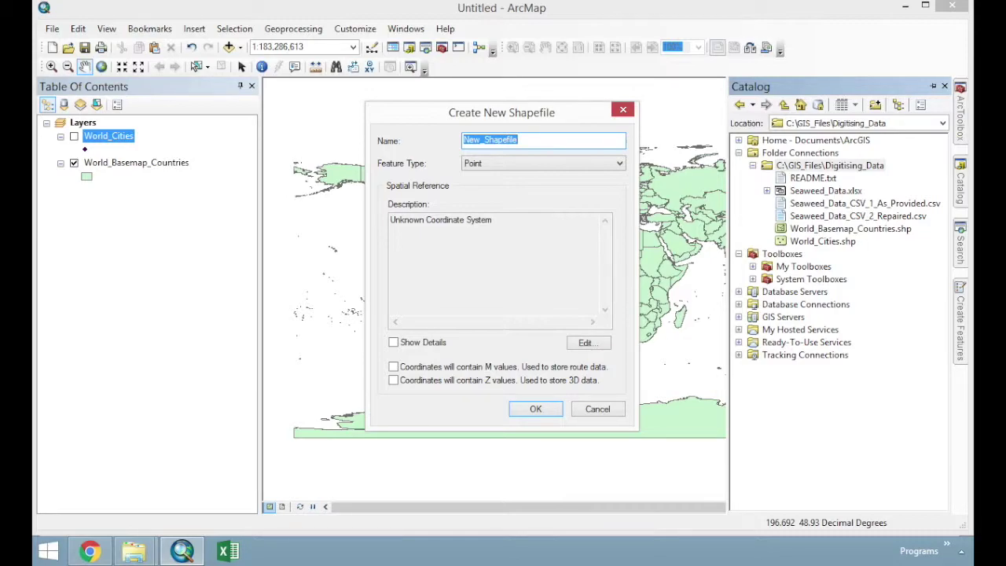
{"action": "left_click", "coordinate": [527, 140]}
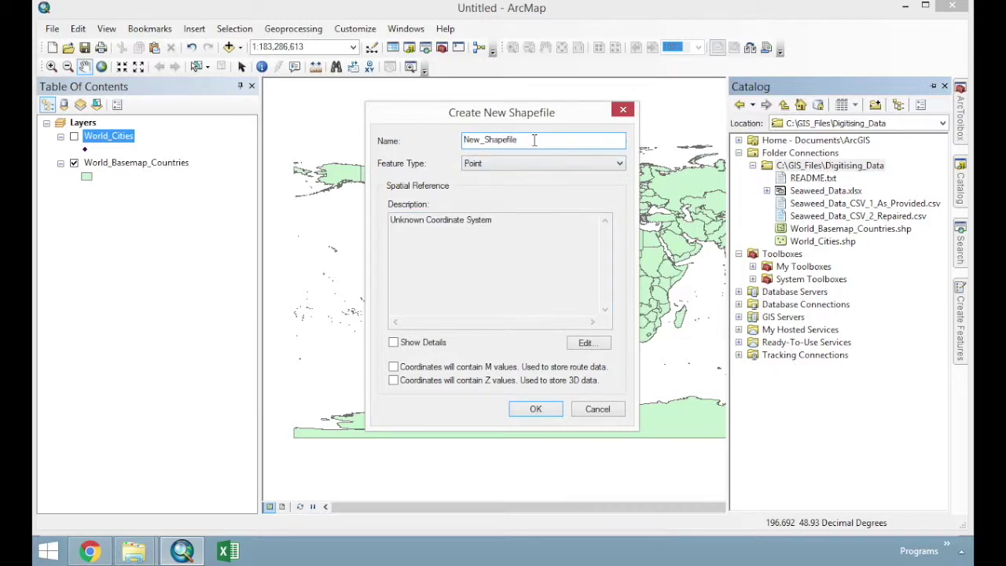
{"action": "left_click_drag", "start_coordinate": [539, 140], "coordinate": [427, 135]}
{"action": "type", "text": "Place_been"}
{"action": "left_click", "coordinate": [481, 163]}
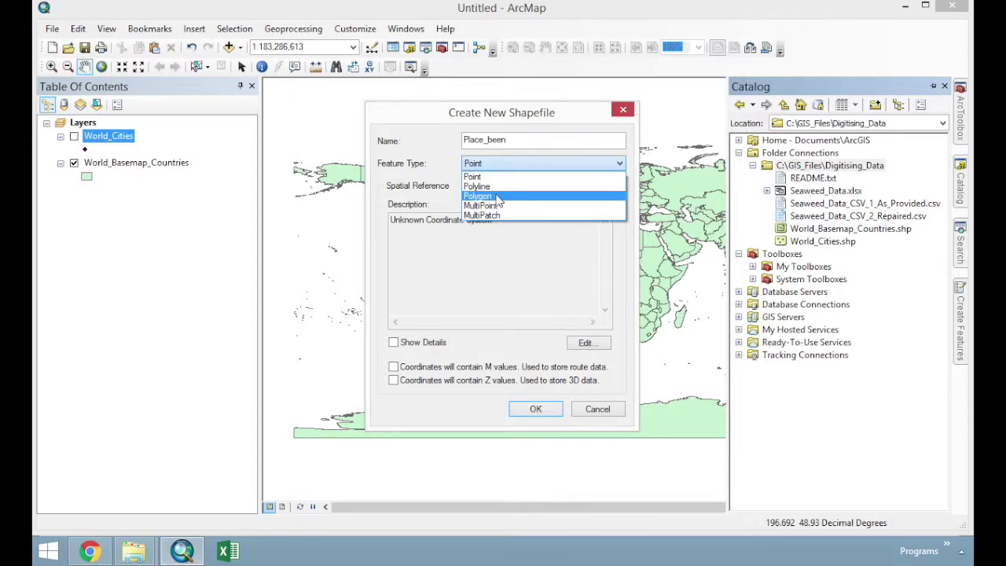
{"action": "left_click", "coordinate": [478, 178]}
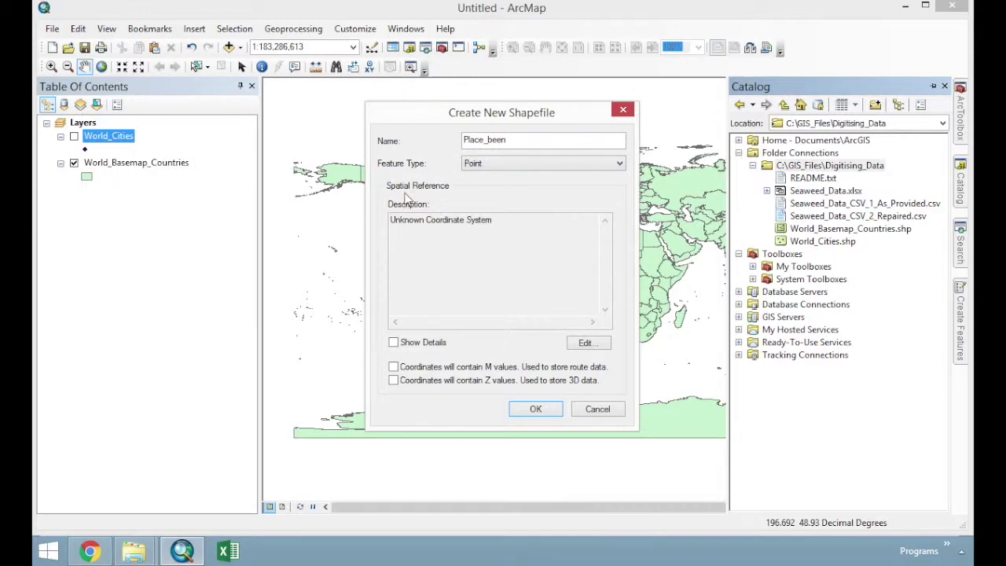
- Assign the geographic world coordinate system WGS 1984 to the new shapefile and create it
{"action": "left_click", "coordinate": [584, 344]}
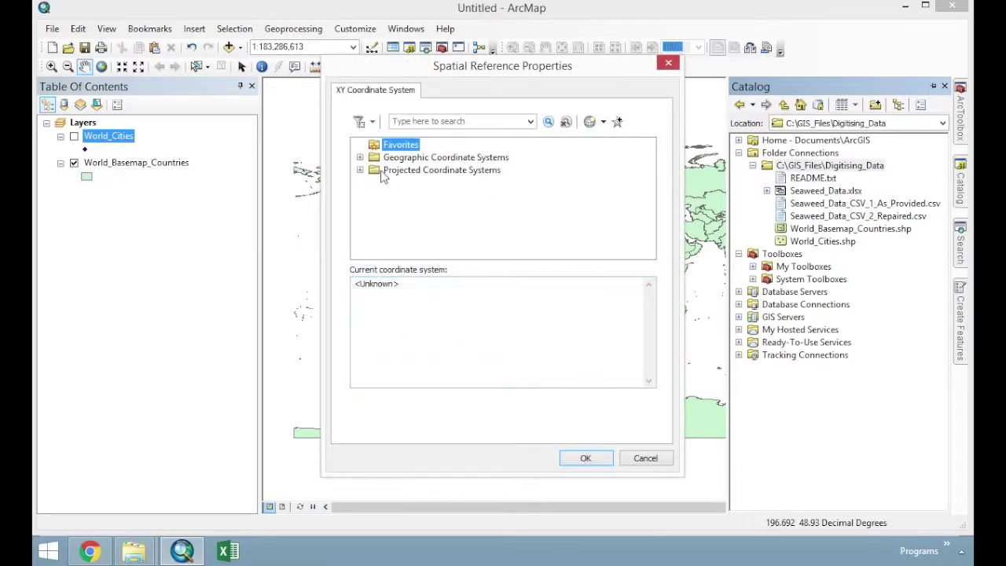
{"action": "left_click", "coordinate": [361, 159]}
{"action": "left_click", "coordinate": [648, 222]}
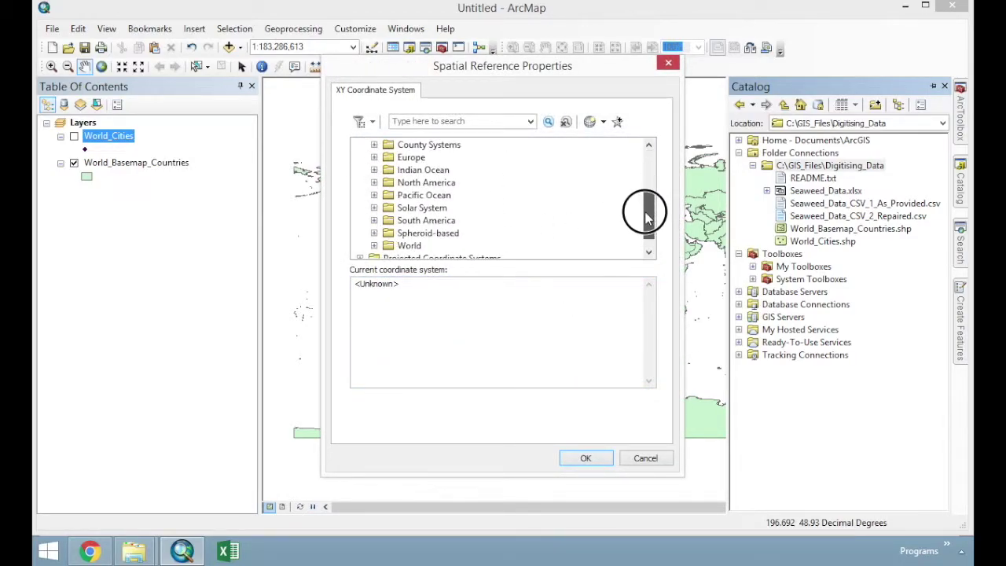
{"action": "left_click", "coordinate": [649, 222]}
{"action": "left_click", "coordinate": [374, 232]}
{"action": "left_click_drag", "start_coordinate": [649, 204], "coordinate": [649, 240]}
{"action": "left_click", "coordinate": [431, 233]}
{"action": "left_click", "coordinate": [586, 458]}
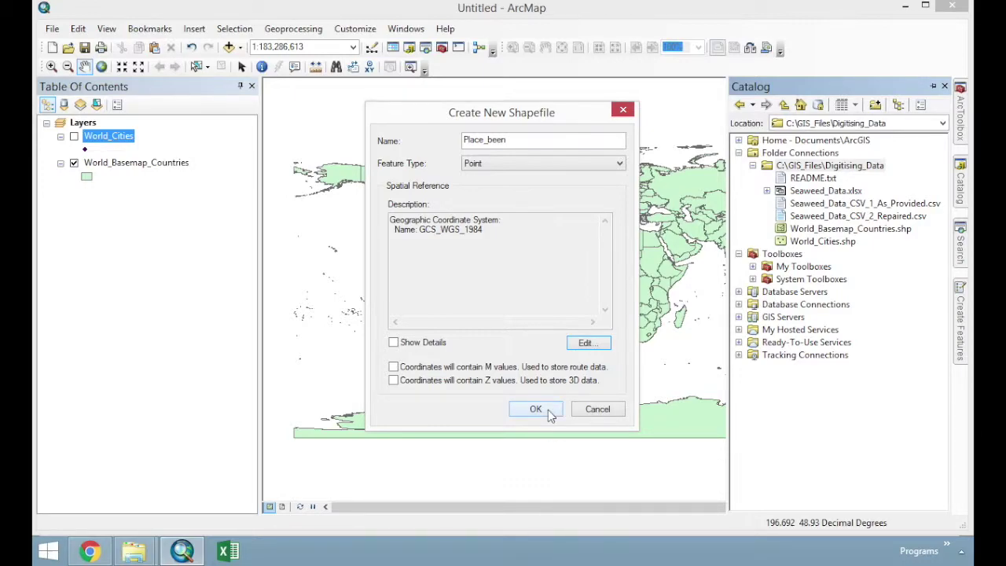
{"action": "left_click", "coordinate": [535, 409]}
- Zoom the map to the full extent of the World_Basemap_Countries layer
{"action": "scroll", "coordinate": [548, 409], "scroll_direction": "down", "scroll_amount": 2}
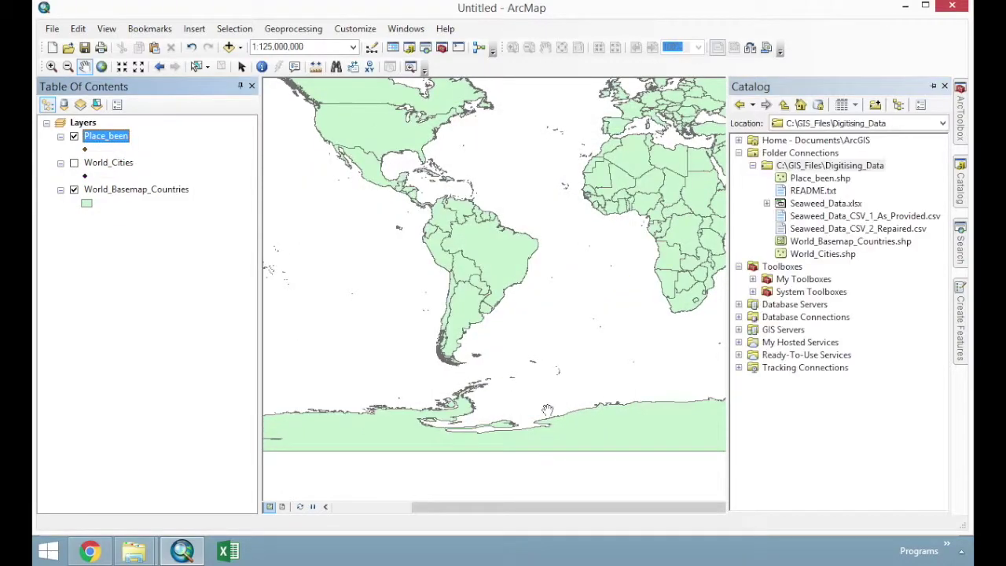
{"action": "mouse_move", "coordinate": [960, 189]}
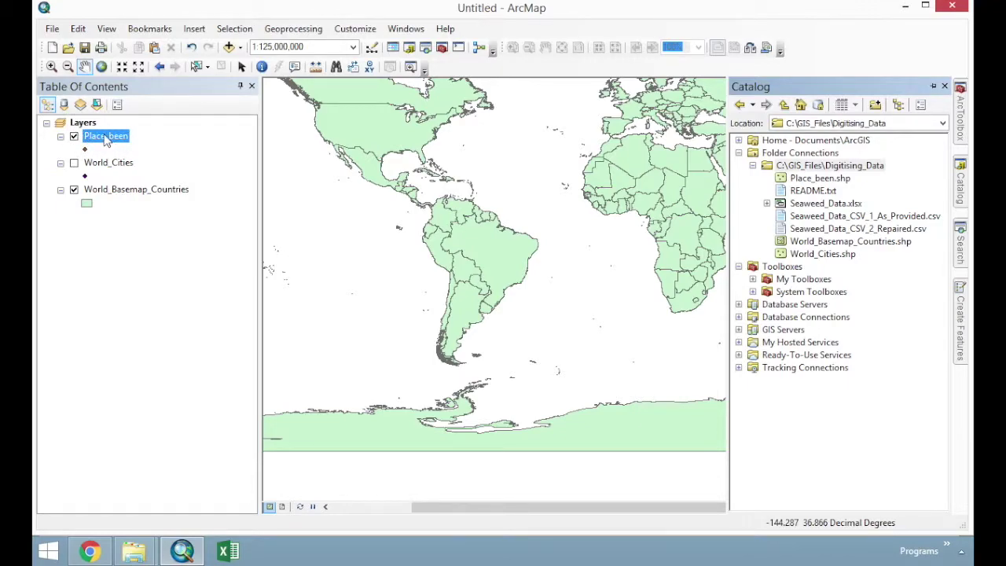
{"action": "right_click", "coordinate": [111, 190]}
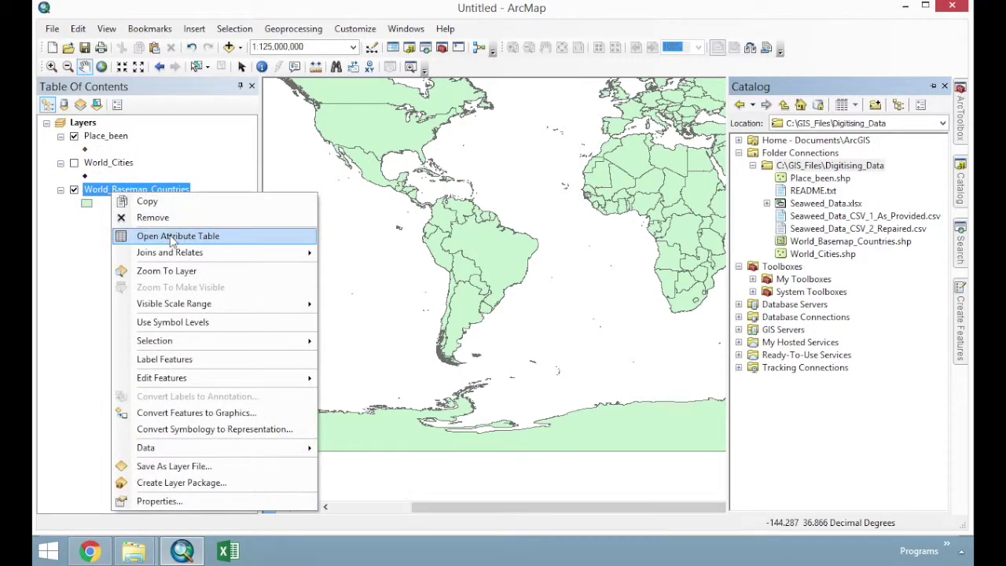
{"action": "left_click", "coordinate": [161, 270]}
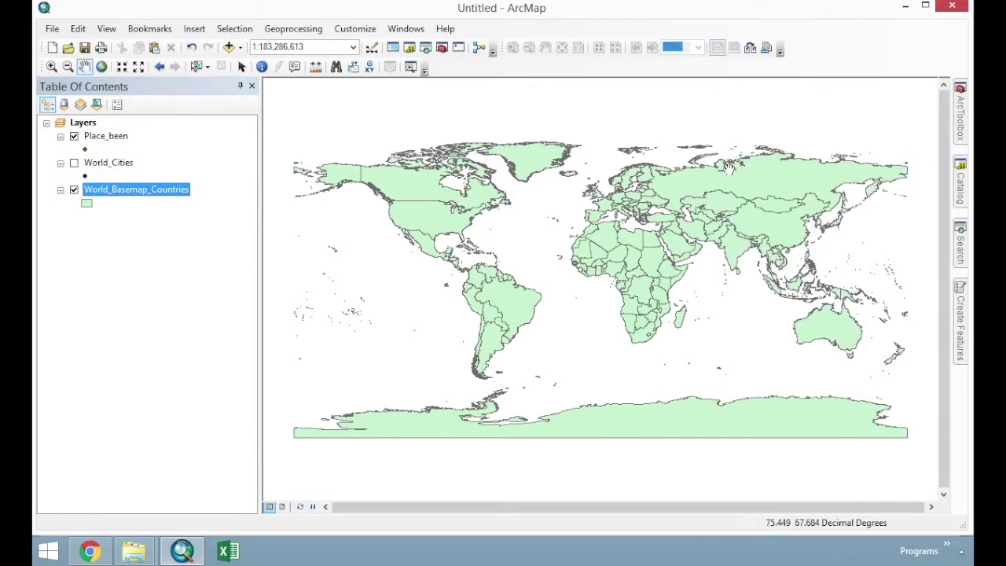
- Examine the default fields in the Place_been attribute table, then close it
{"action": "right_click", "coordinate": [126, 140]}
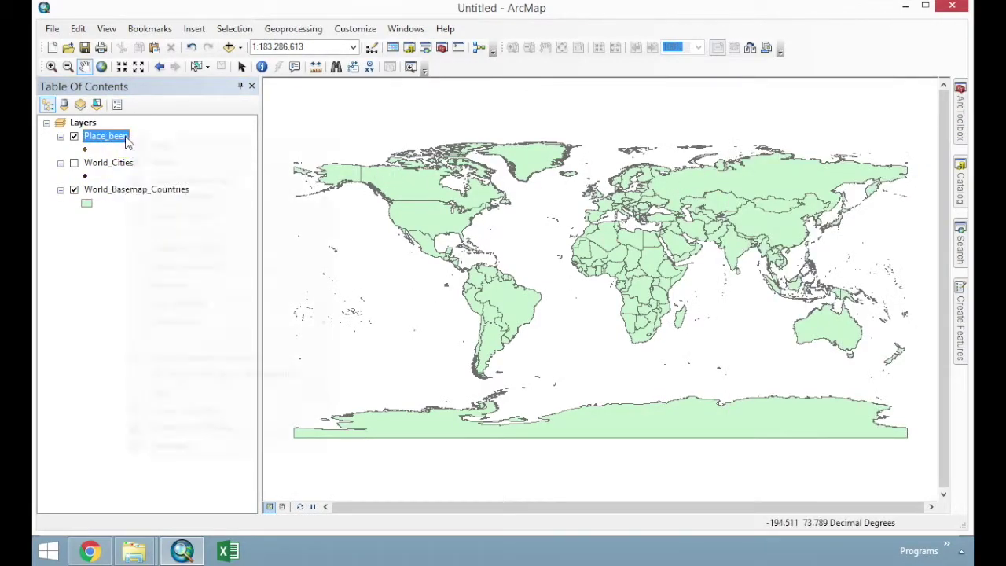
{"action": "left_click", "coordinate": [192, 179]}
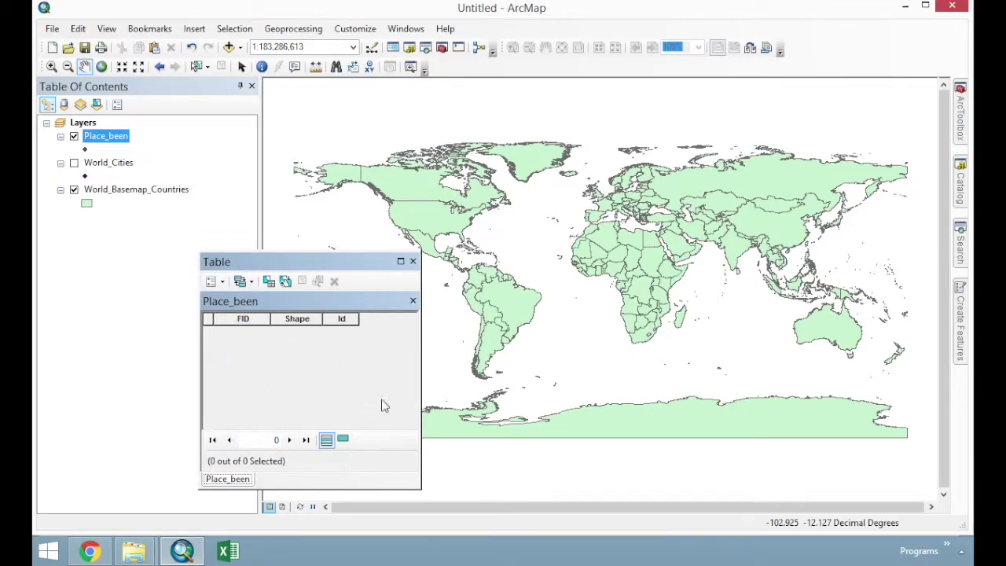
{"action": "left_click", "coordinate": [412, 262]}
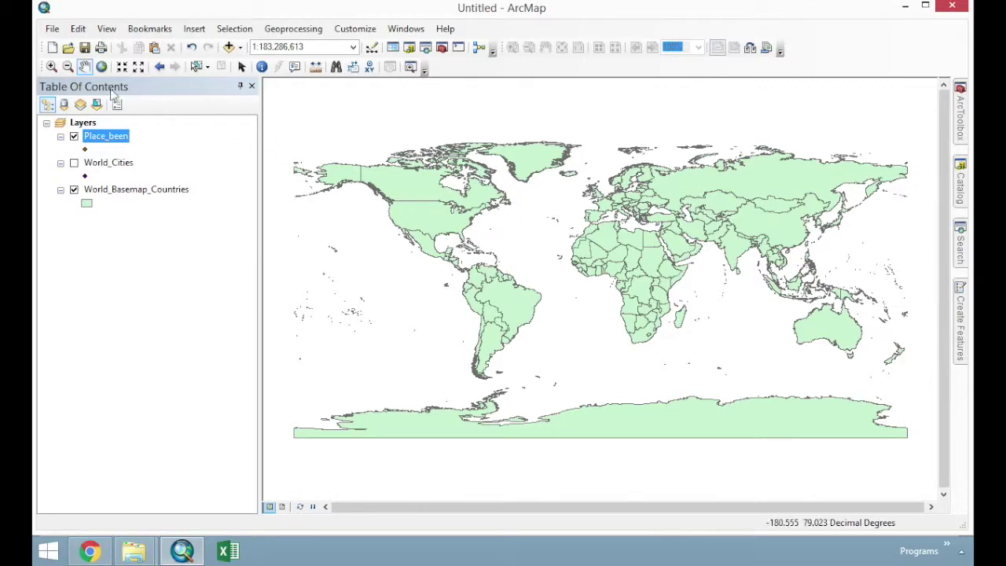
- Open the Place_been attribute table again, enlarge its window and position it over the map
{"action": "right_click", "coordinate": [107, 141]}
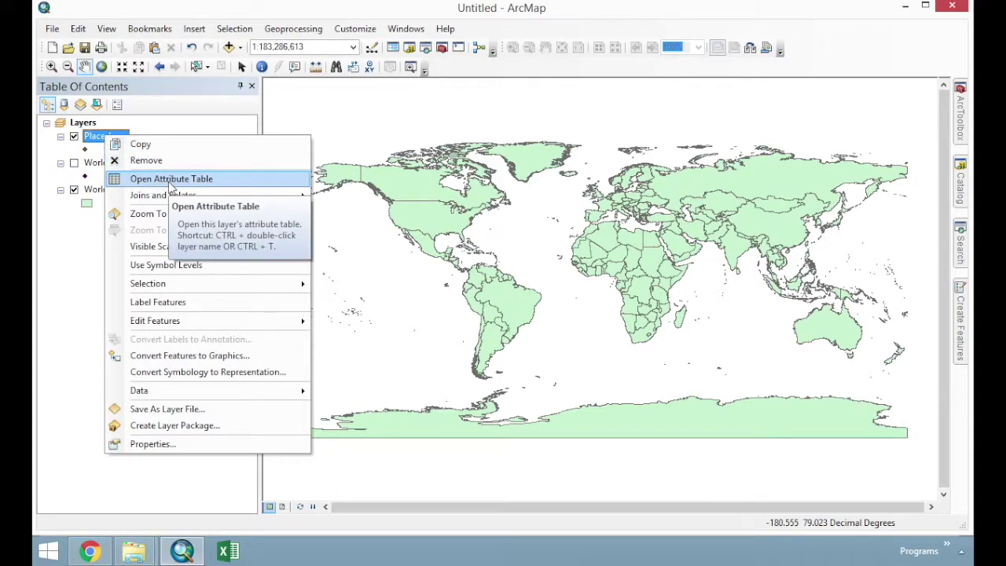
{"action": "left_click", "coordinate": [171, 180]}
{"action": "left_click_drag", "start_coordinate": [314, 261], "coordinate": [417, 177]}
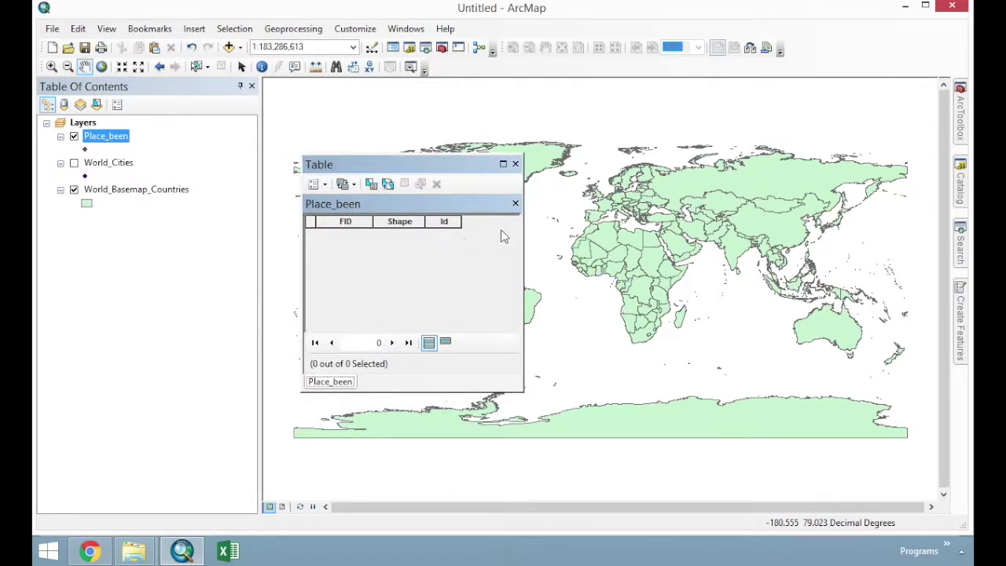
{"action": "left_click_drag", "start_coordinate": [522, 391], "coordinate": [648, 414]}
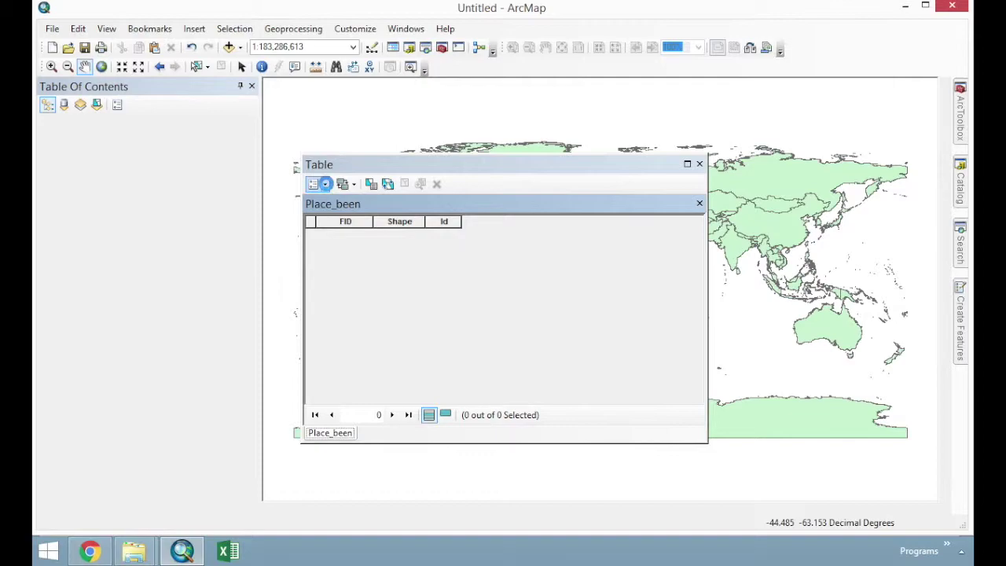
{"action": "left_click", "coordinate": [326, 183]}
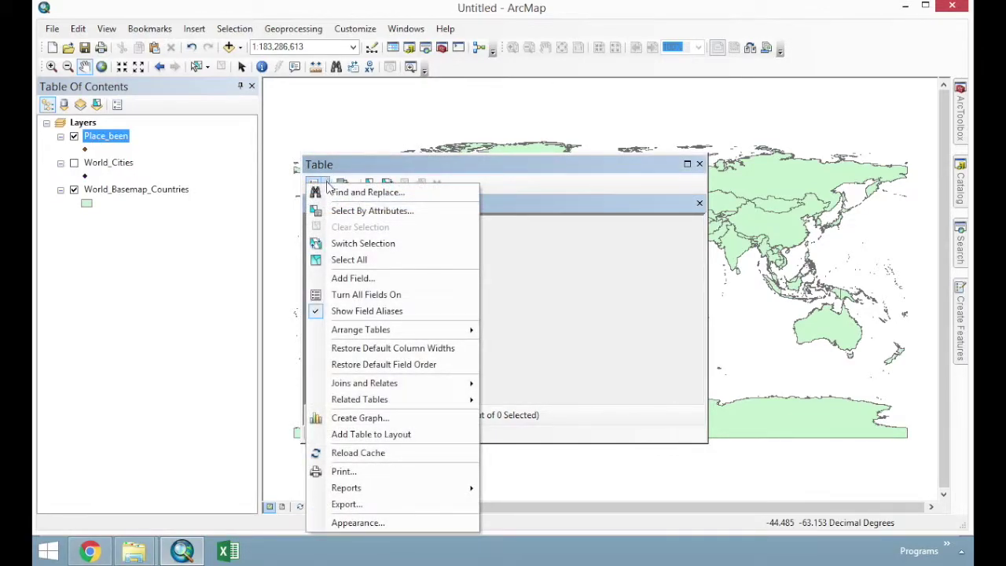
{"action": "left_click", "coordinate": [326, 163]}
{"action": "left_click_drag", "start_coordinate": [325, 163], "coordinate": [323, 146]}
- Add a Text field named LocType with a length of 10 to the Place_been table
{"action": "left_click", "coordinate": [323, 168]}
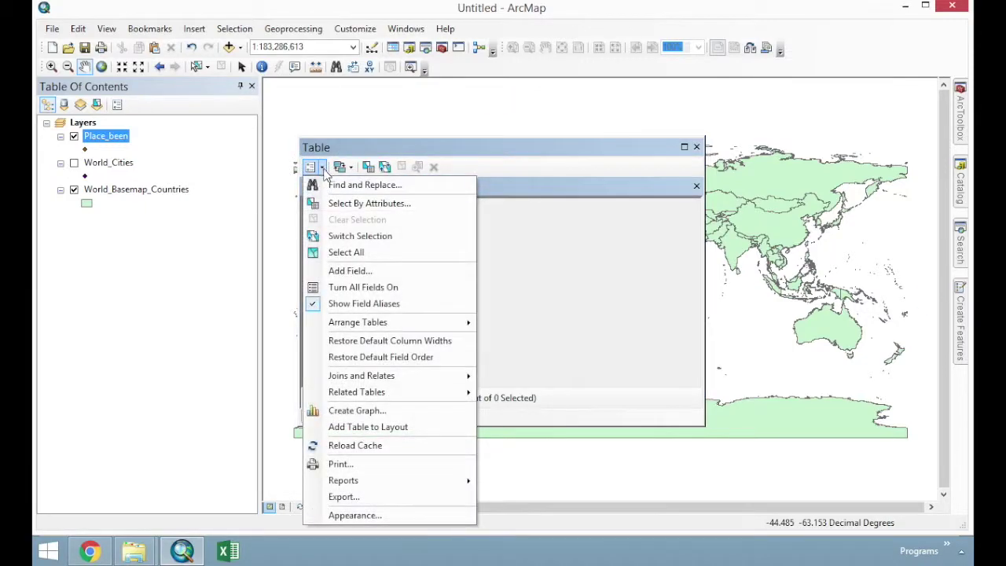
{"action": "left_click", "coordinate": [363, 273]}
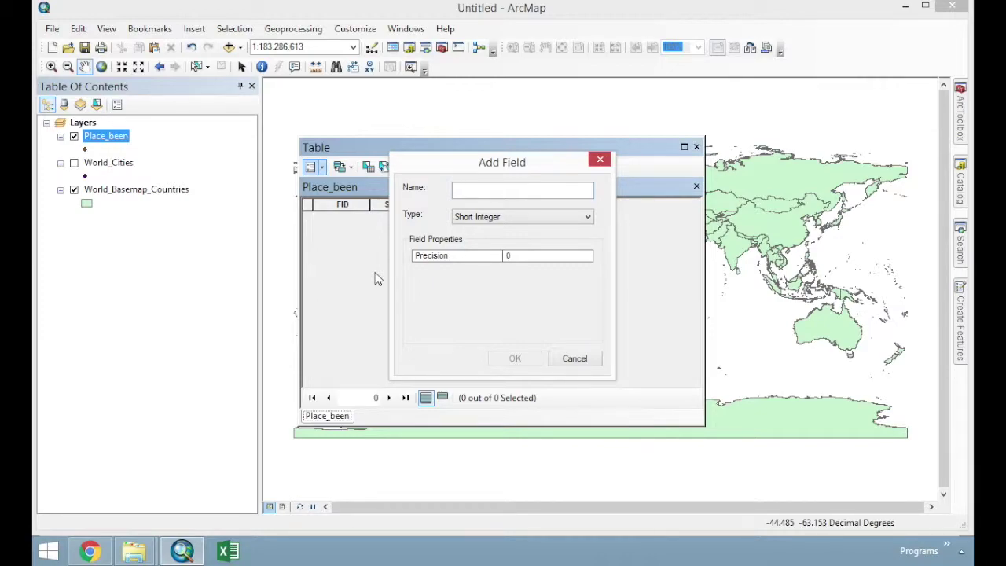
{"action": "type", "text": "LocType"}
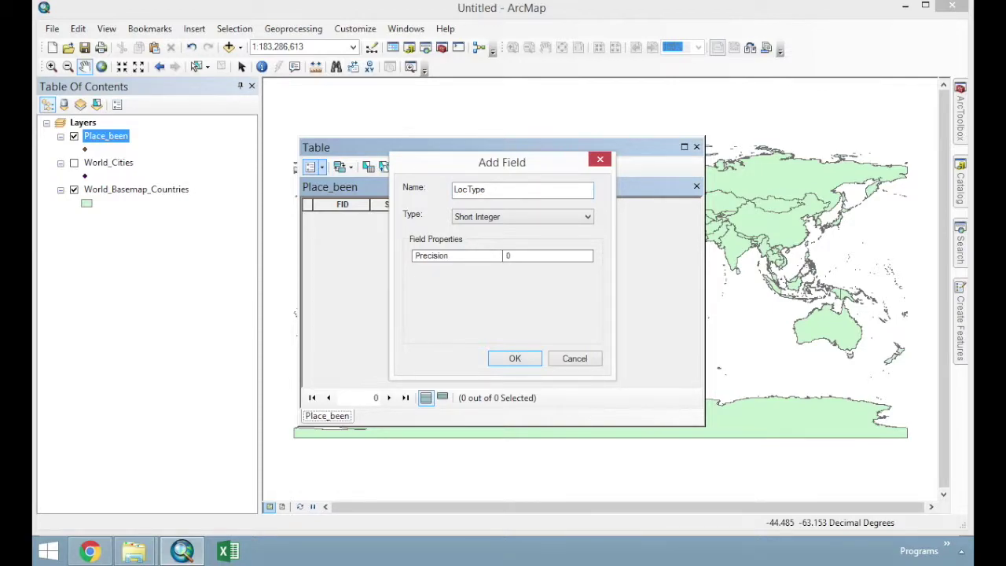
{"action": "left_click", "coordinate": [550, 218]}
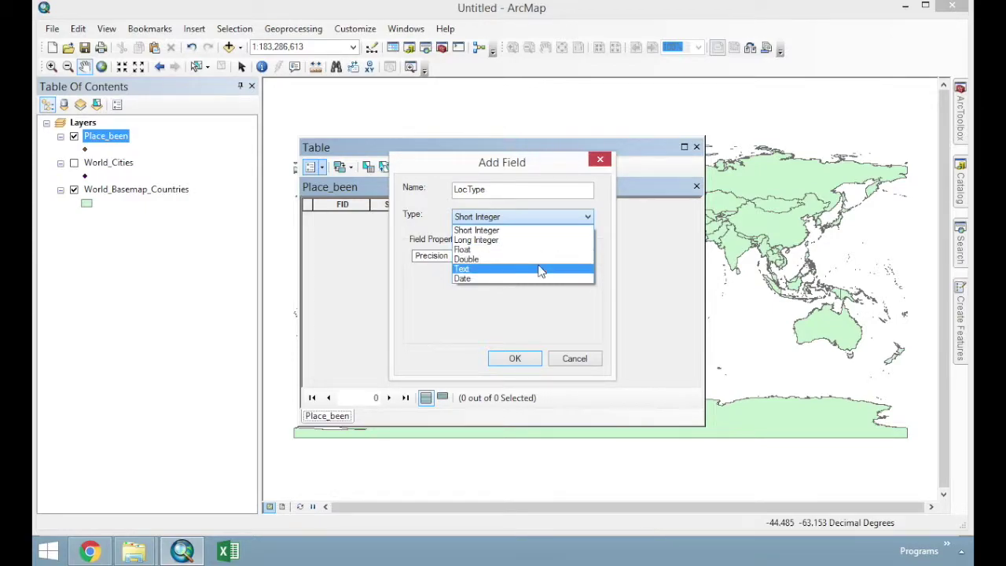
{"action": "left_click", "coordinate": [541, 270]}
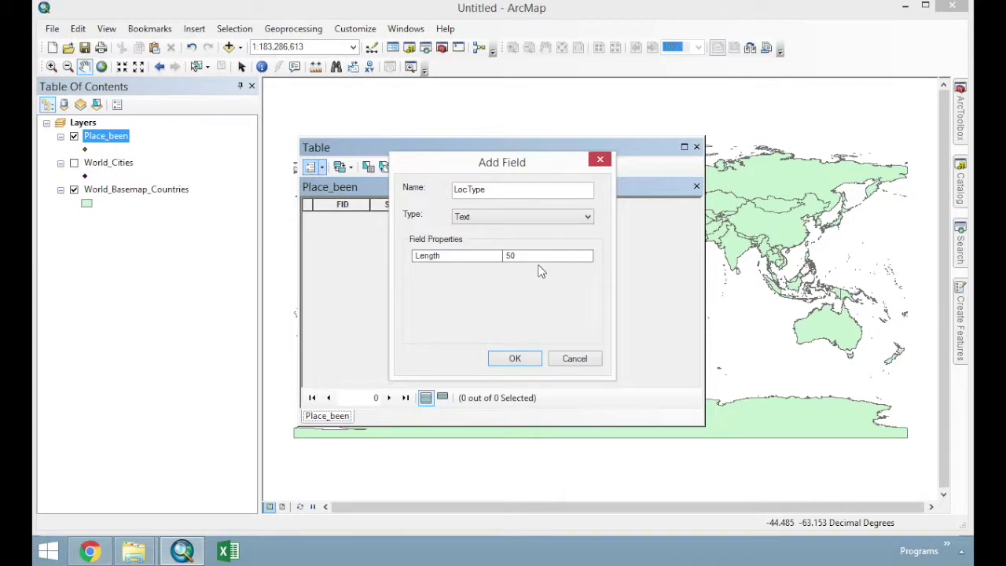
{"action": "left_click", "coordinate": [517, 258]}
{"action": "type", "text": "10"}
{"action": "left_click", "coordinate": [531, 363]}
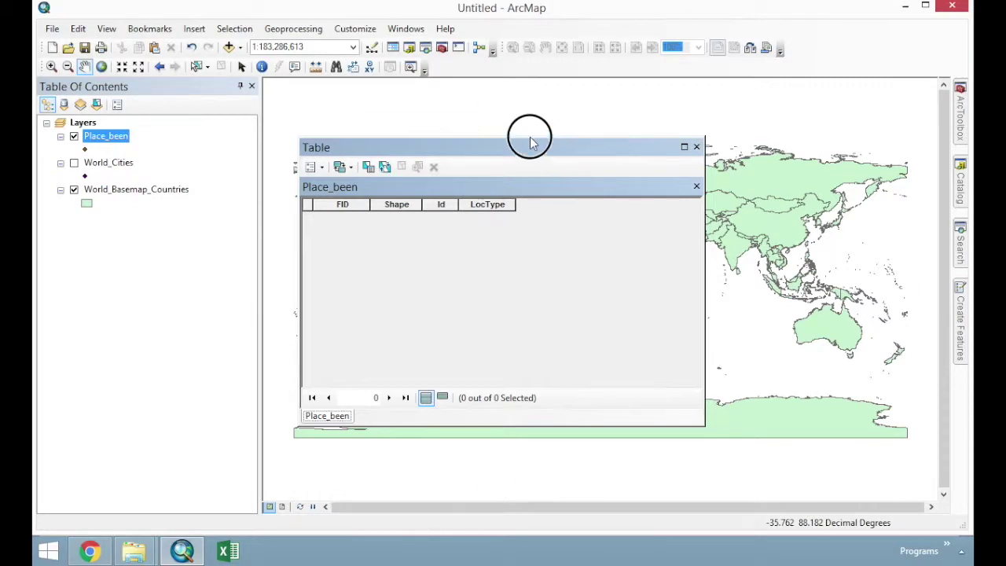
{"action": "left_click_drag", "start_coordinate": [530, 146], "coordinate": [518, 121]}
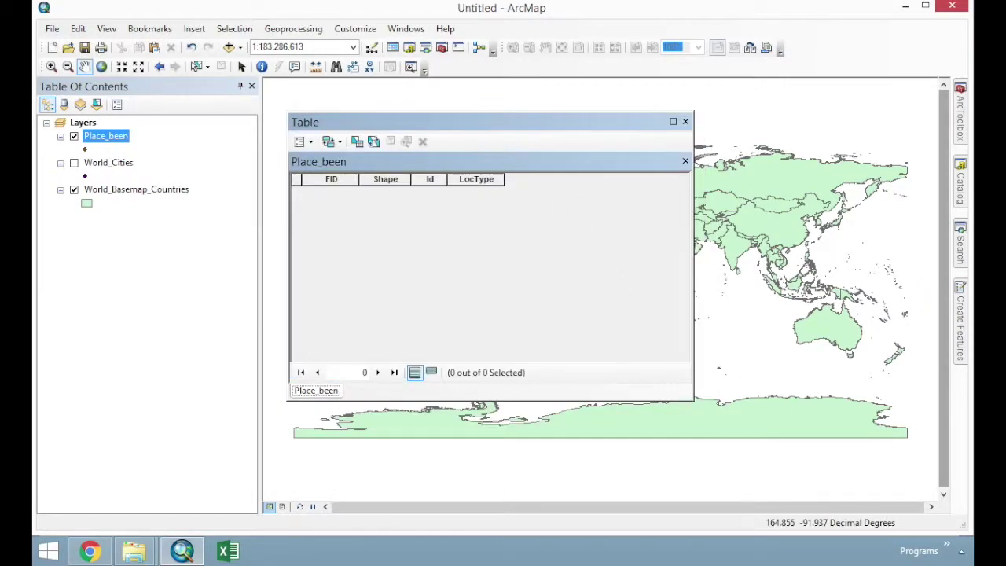
{"action": "left_click", "coordinate": [311, 143]}
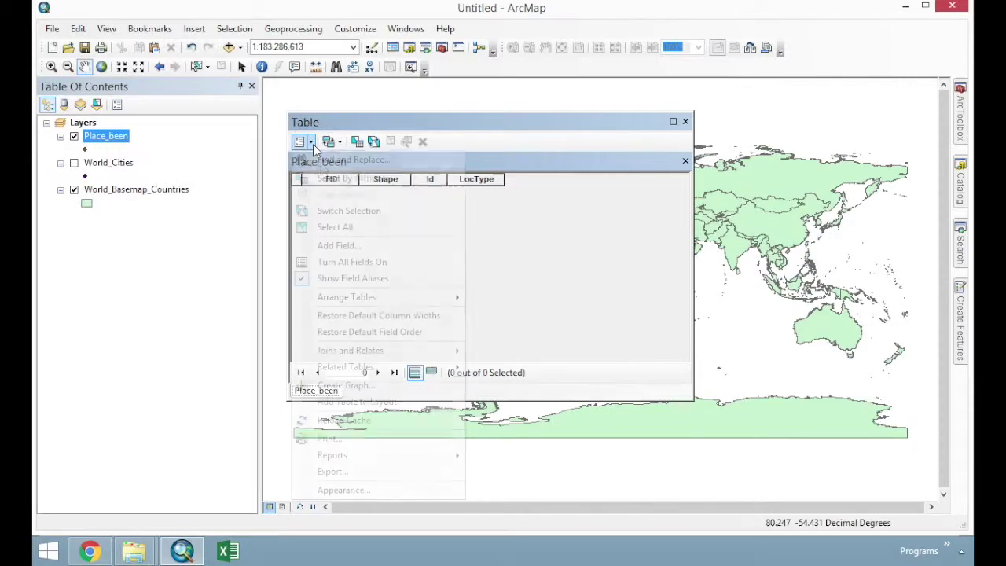
{"action": "left_click", "coordinate": [348, 245]}
{"action": "left_click", "coordinate": [491, 217]}
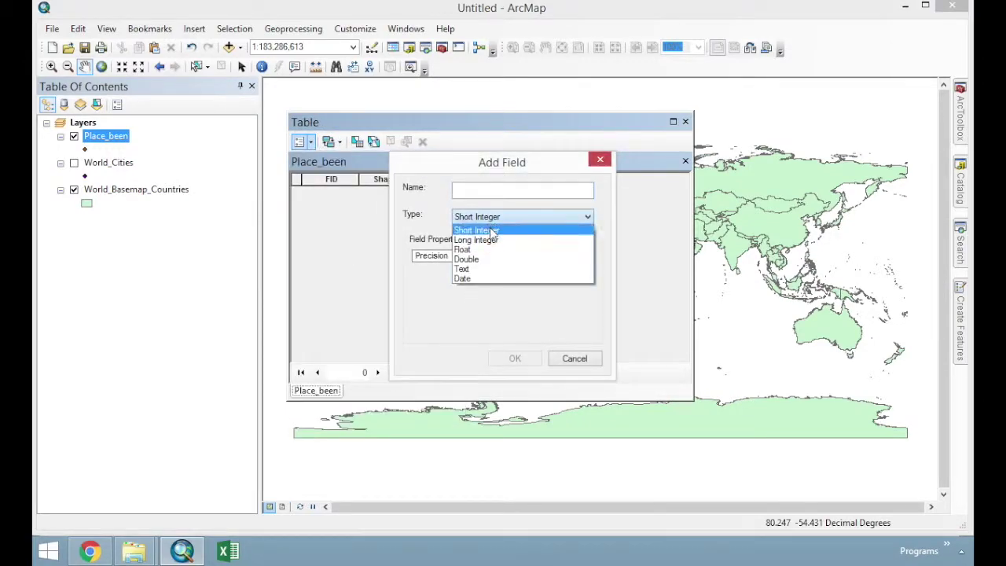
{"action": "left_click", "coordinate": [494, 257]}
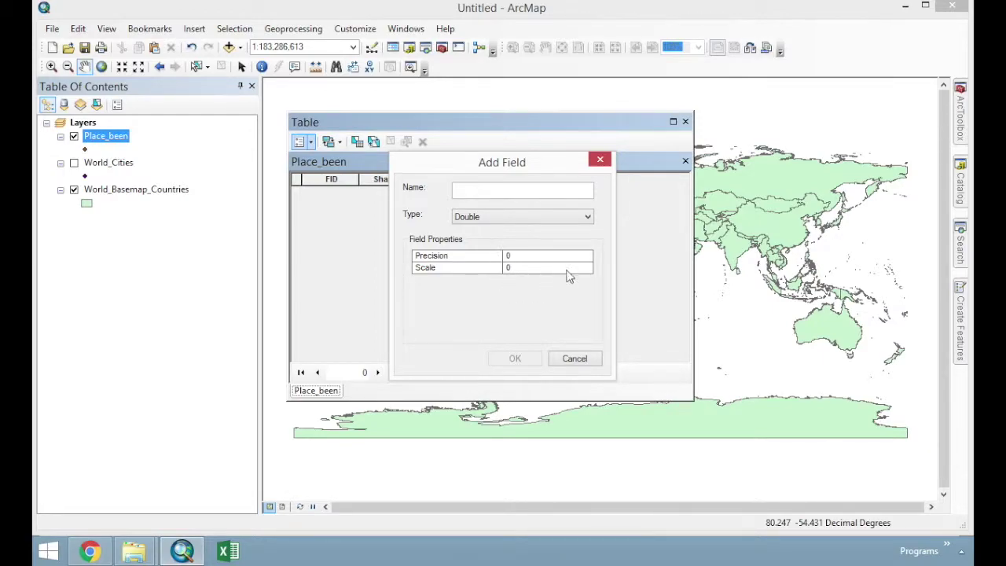
{"action": "left_click", "coordinate": [585, 363]}
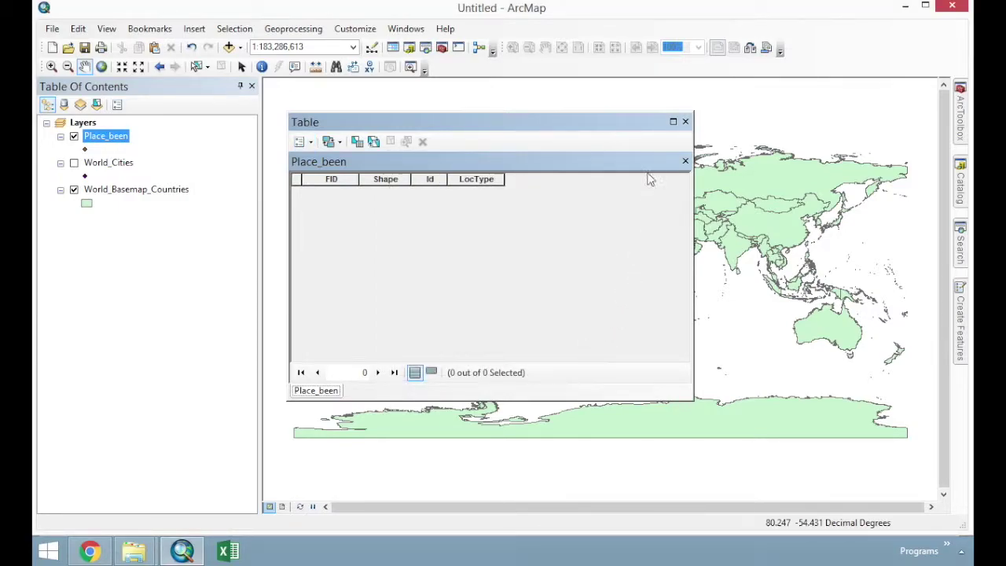
- Shrink the Place_been table window and move it over the lower table of contents to uncover the map
{"action": "left_click", "coordinate": [960, 245]}
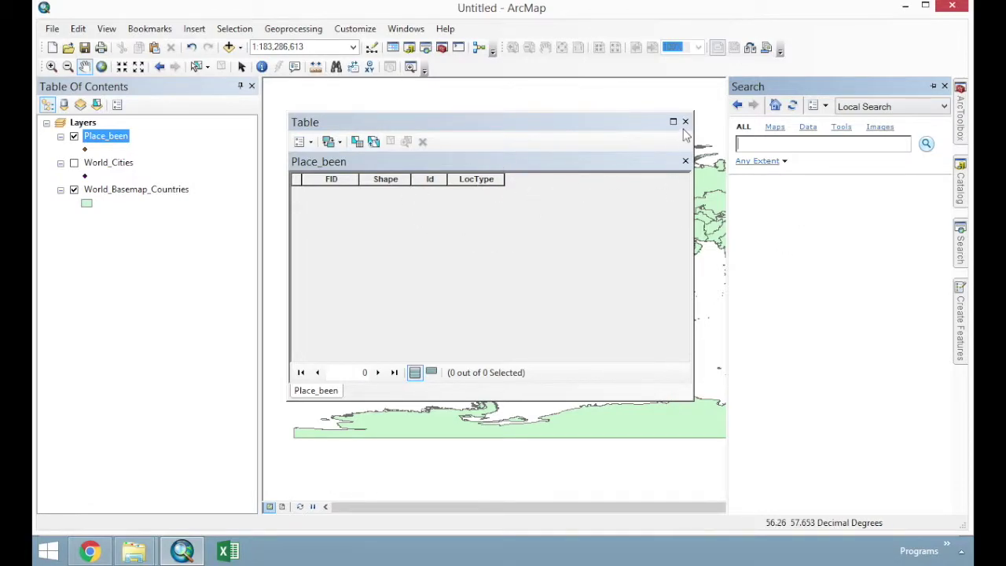
{"action": "left_click_drag", "start_coordinate": [571, 131], "coordinate": [414, 179]}
{"action": "left_click_drag", "start_coordinate": [541, 167], "coordinate": [229, 275]}
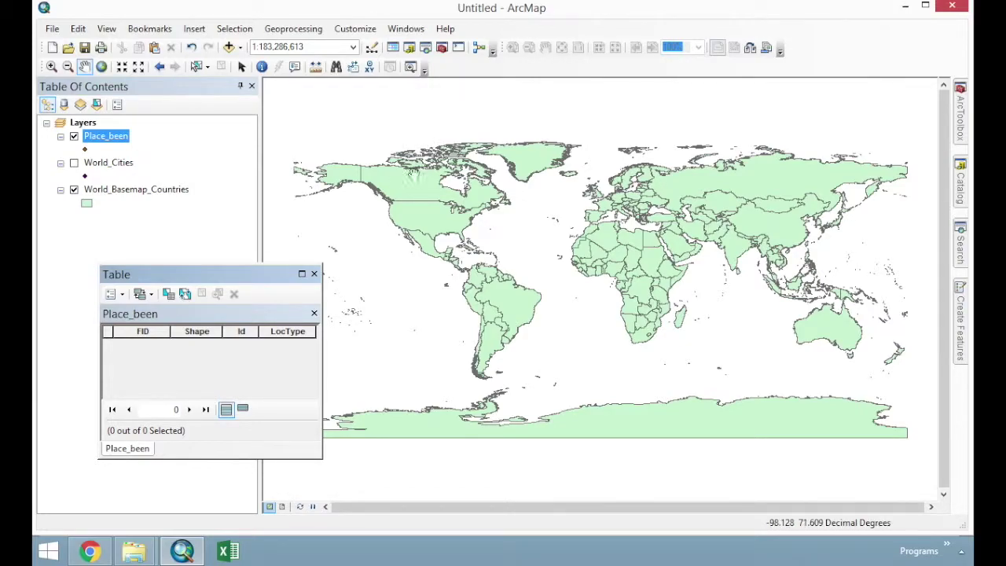
- Display the Editor toolbar over the map and start an edit session on the loaded layers
{"action": "left_click", "coordinate": [372, 49]}
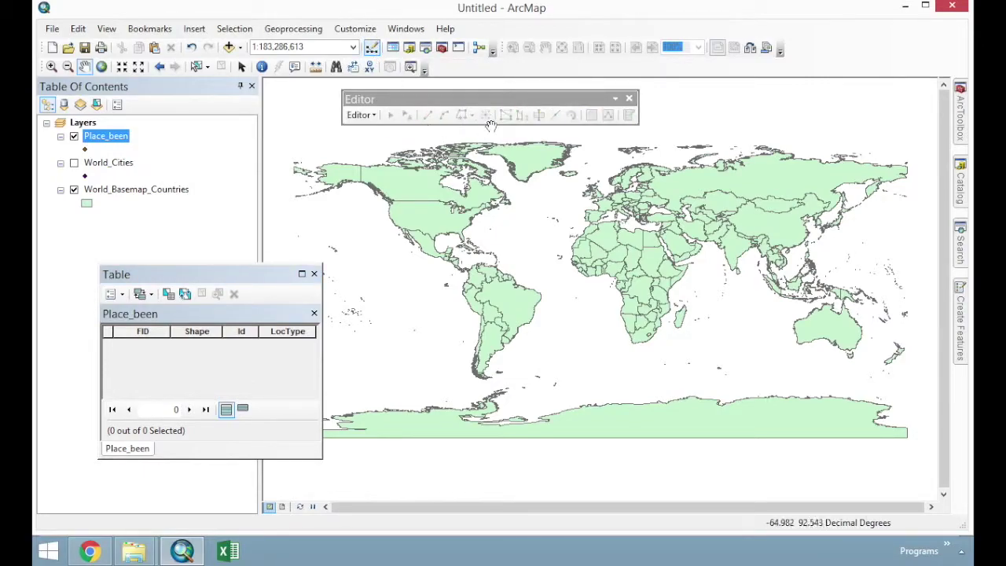
{"action": "left_click_drag", "start_coordinate": [477, 100], "coordinate": [509, 101]}
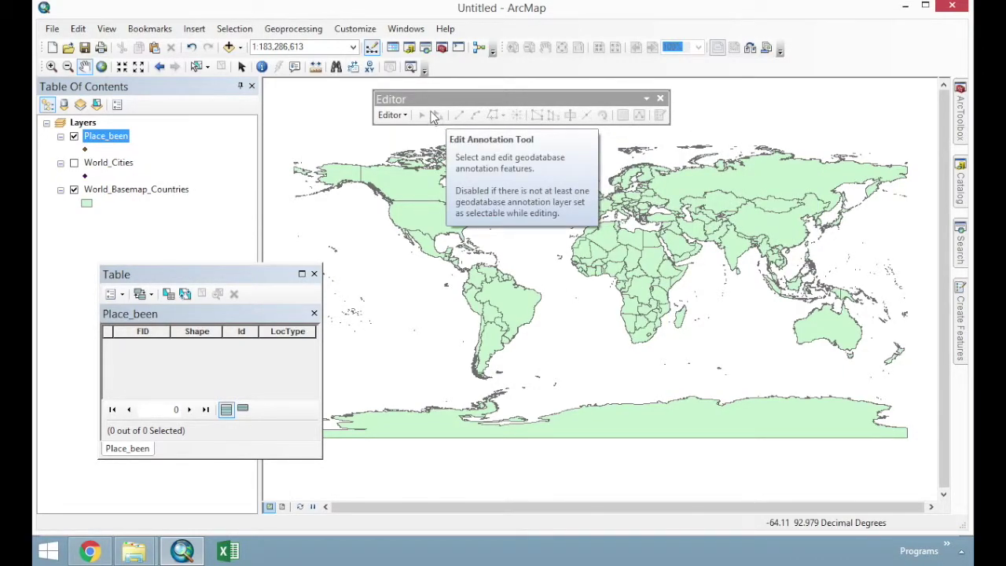
{"action": "left_click", "coordinate": [404, 115]}
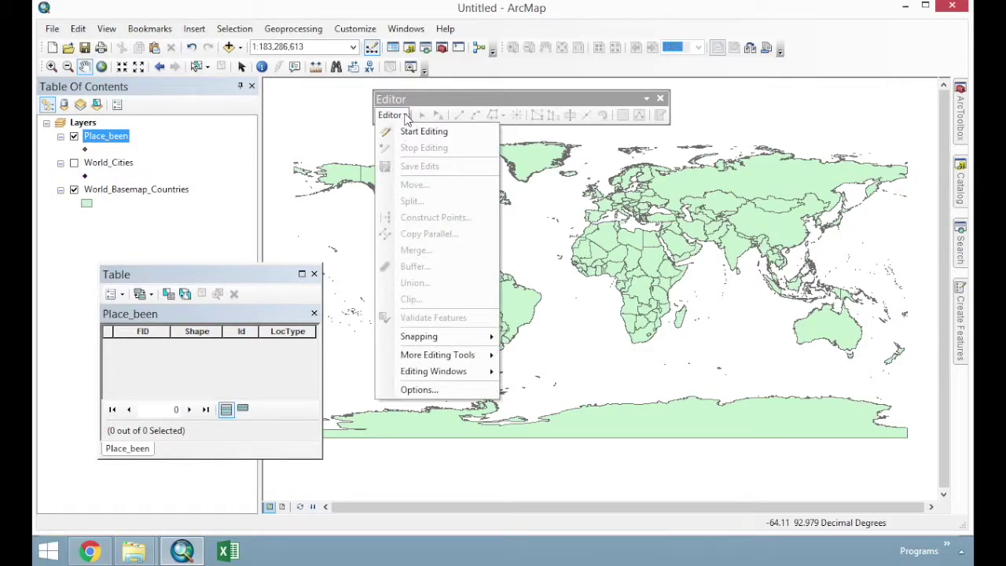
{"action": "left_click", "coordinate": [407, 133]}
{"action": "left_click", "coordinate": [404, 114]}
{"action": "left_click", "coordinate": [402, 115]}
{"action": "left_click", "coordinate": [401, 116]}
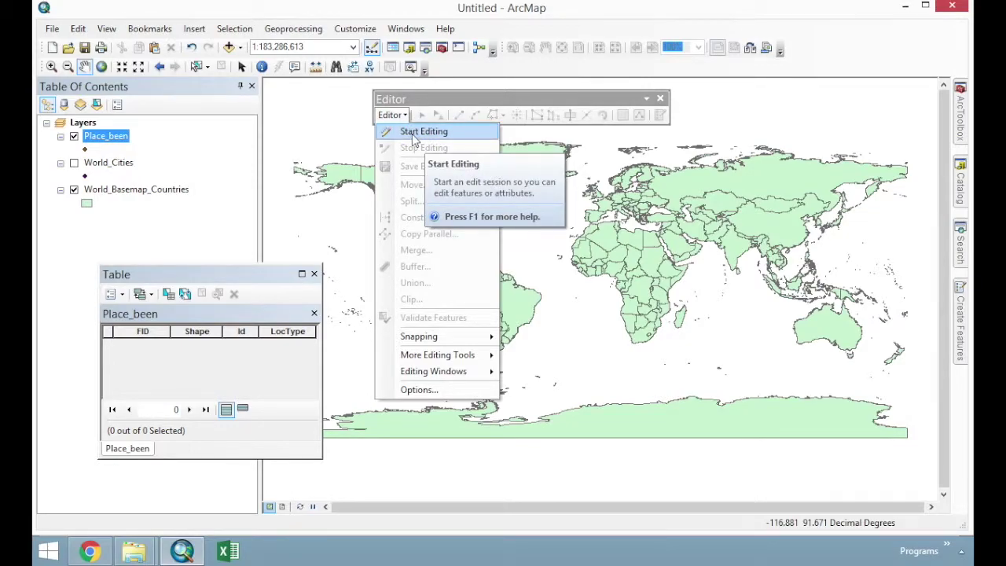
{"action": "left_click", "coordinate": [414, 135]}
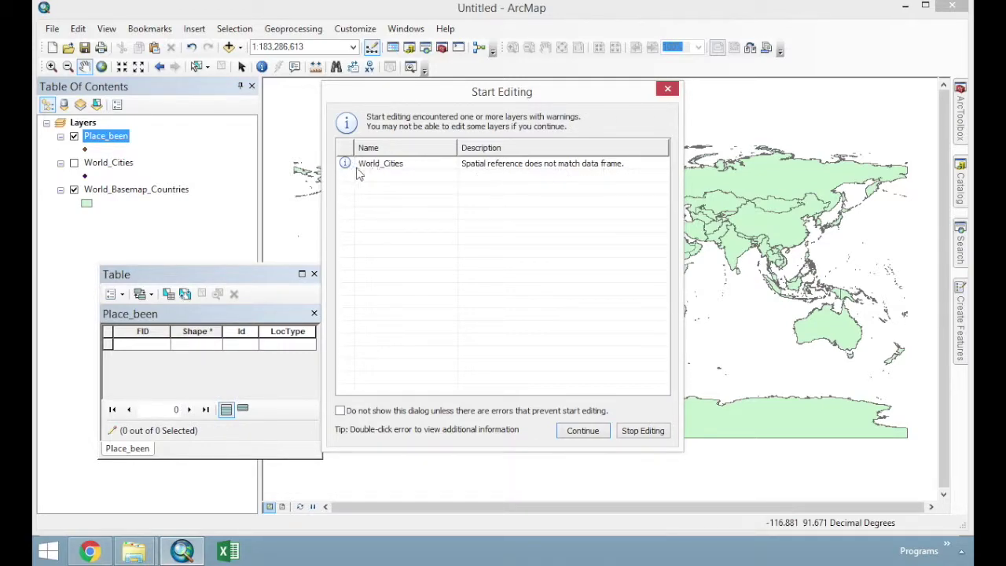
{"action": "left_click", "coordinate": [583, 430]}
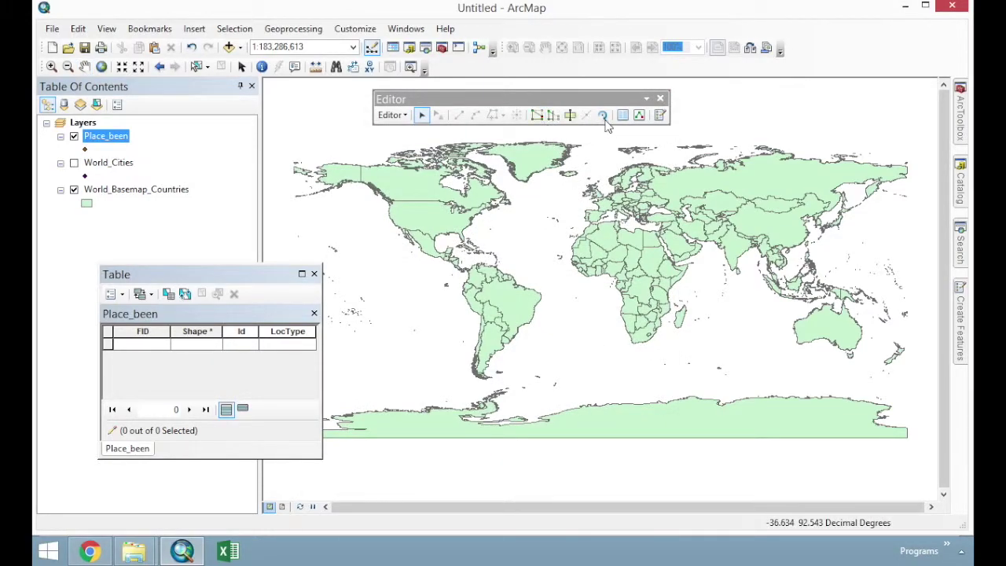
- Move the Editor toolbar aside, show the feature templates, and choose the Place_been template with the Point construction tool
{"action": "left_click", "coordinate": [392, 115]}
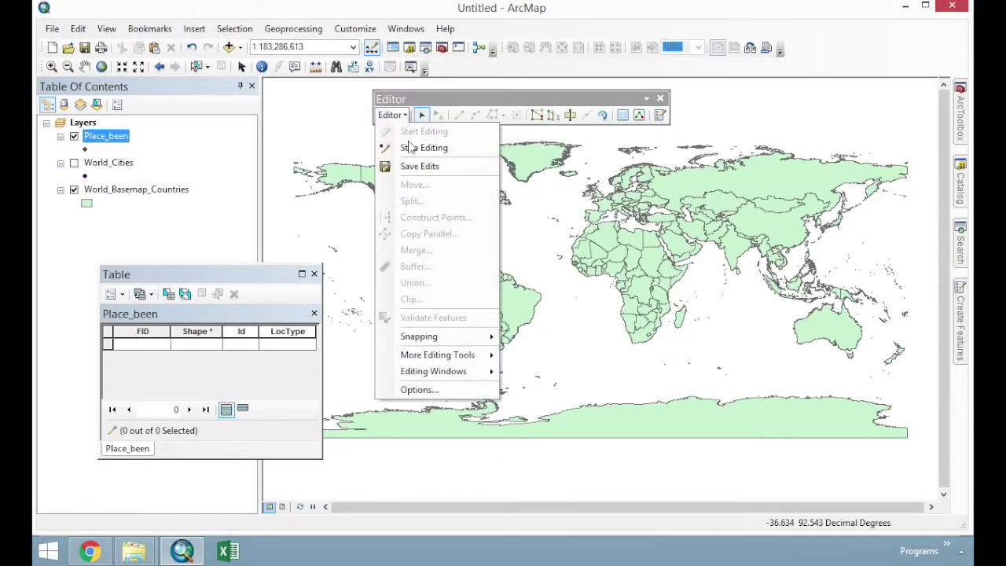
{"action": "left_click", "coordinate": [459, 152]}
{"action": "left_click_drag", "start_coordinate": [509, 100], "coordinate": [405, 96]}
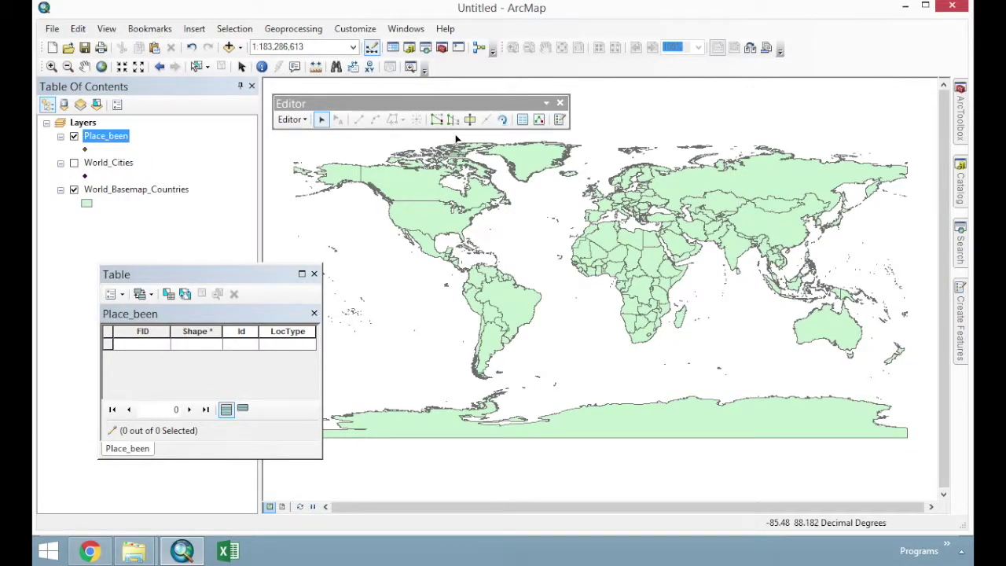
{"action": "left_click", "coordinate": [559, 119]}
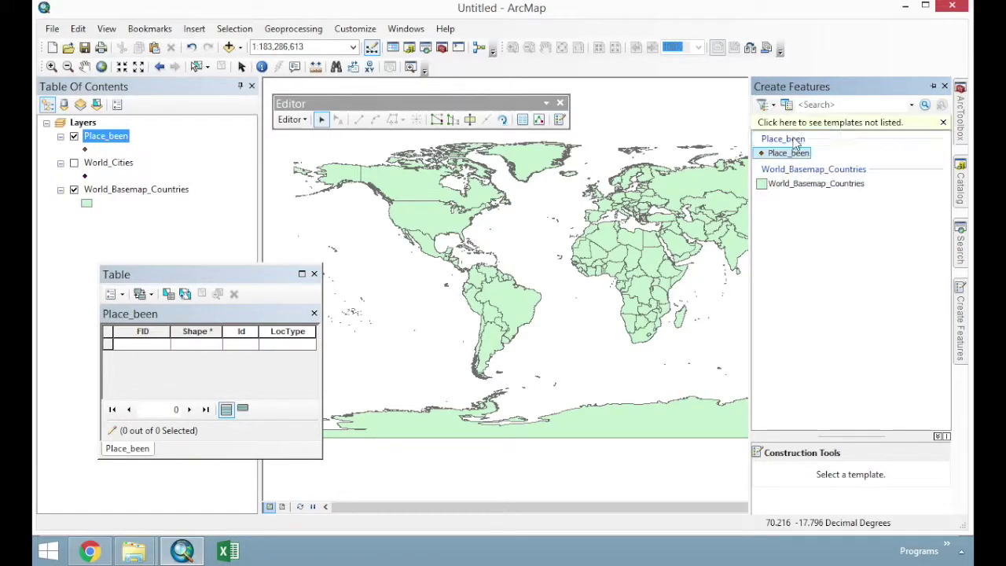
{"action": "left_click", "coordinate": [797, 185]}
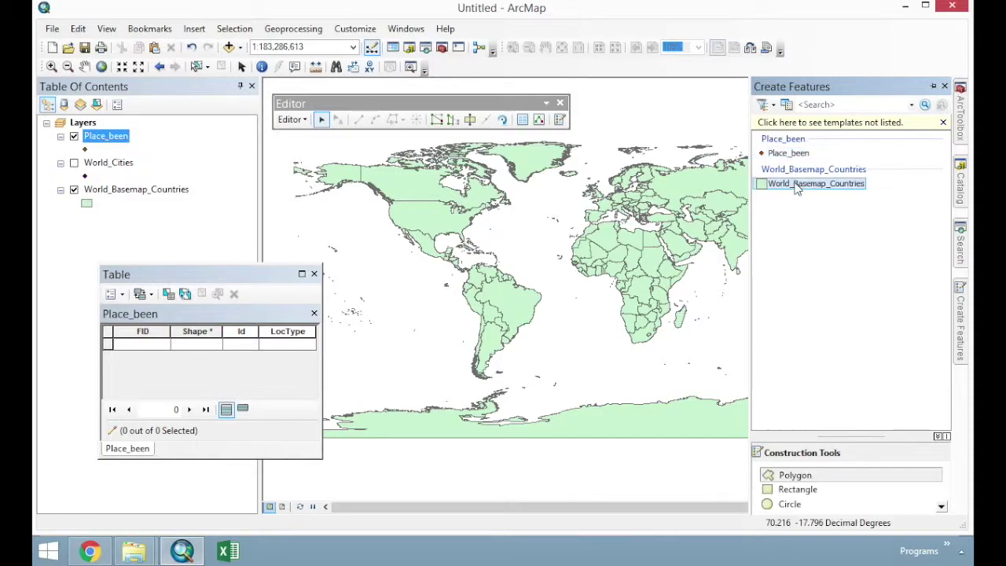
{"action": "left_click_drag", "start_coordinate": [789, 154], "coordinate": [787, 161]}
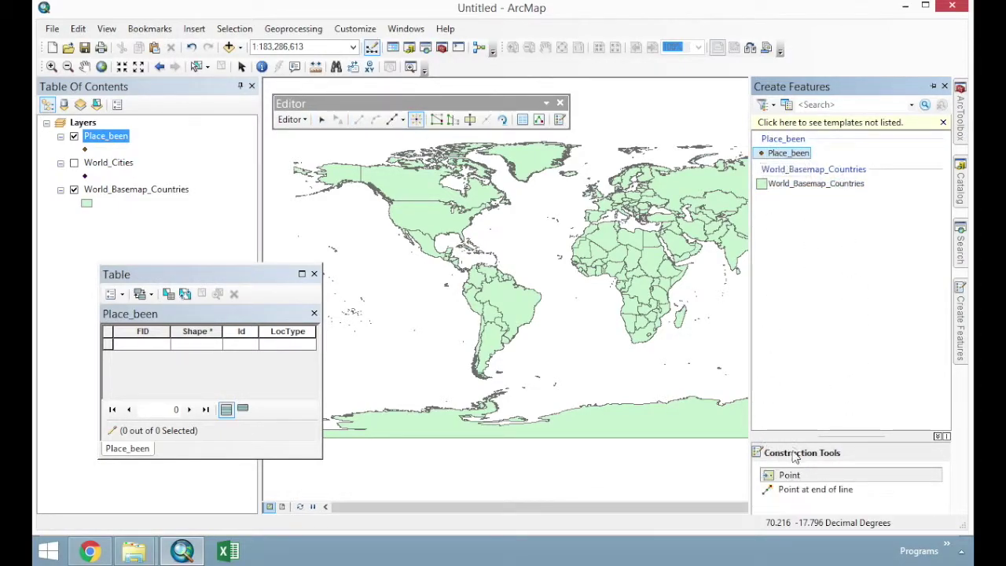
{"action": "left_click", "coordinate": [787, 477]}
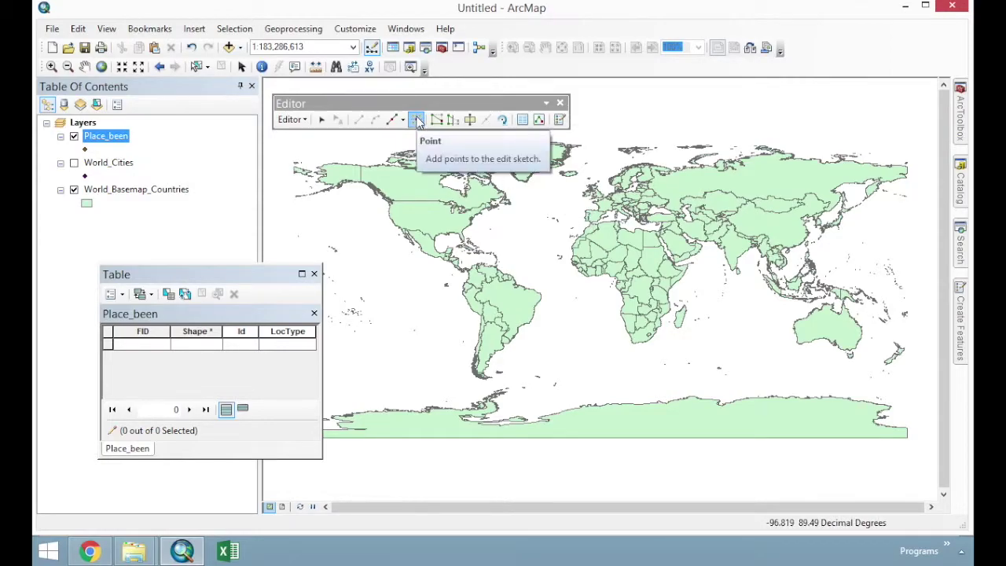
- Digitise five Place_been points in Britain: by Anglesey, on Scotland's west coast, in northern England, on the Devon coast and on the East Anglian coast
{"action": "left_click", "coordinate": [419, 119]}
{"action": "left_click", "coordinate": [541, 159]}
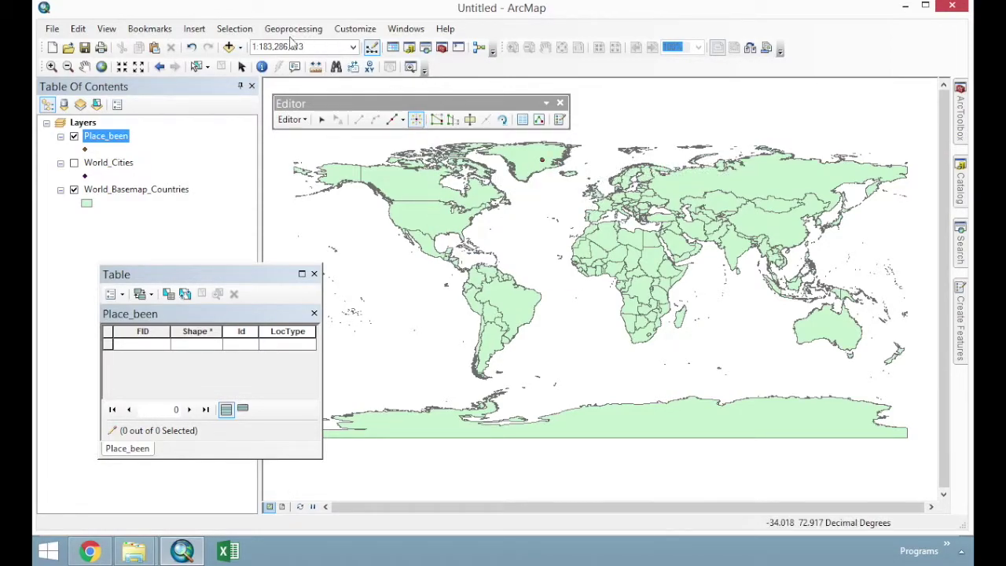
{"action": "left_click", "coordinate": [51, 67]}
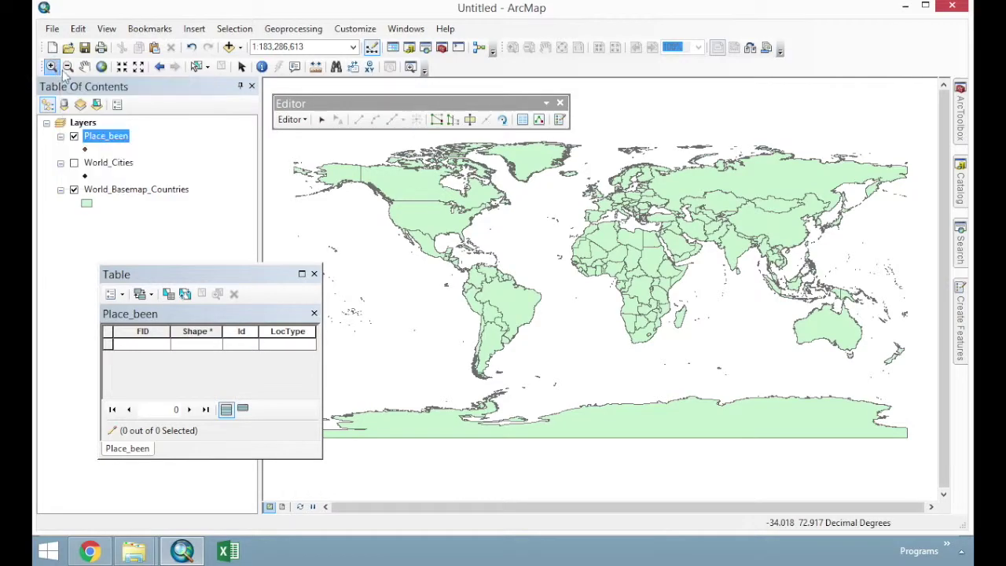
{"action": "left_click_drag", "start_coordinate": [585, 183], "coordinate": [607, 204]}
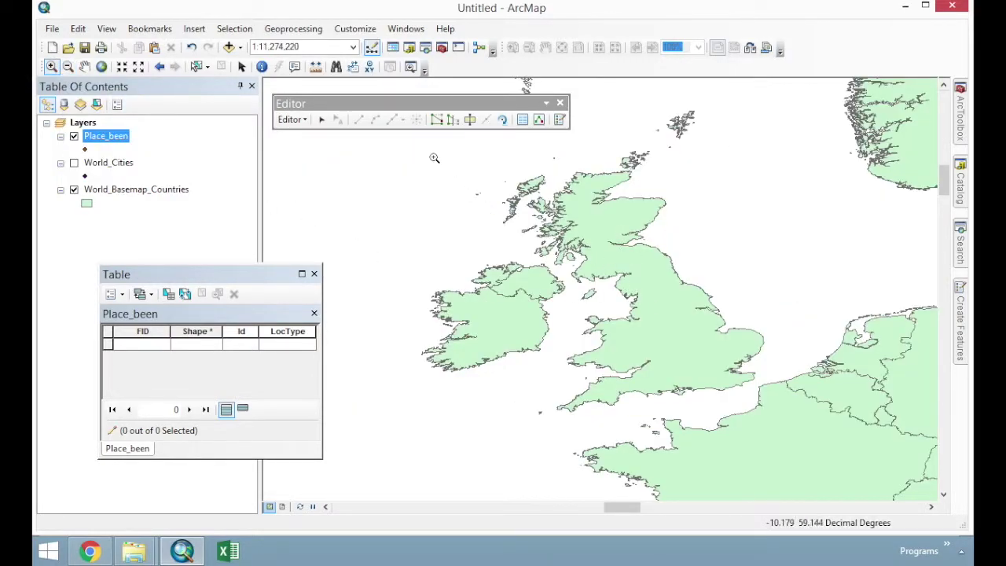
{"action": "left_click_drag", "start_coordinate": [434, 156], "coordinate": [796, 432]}
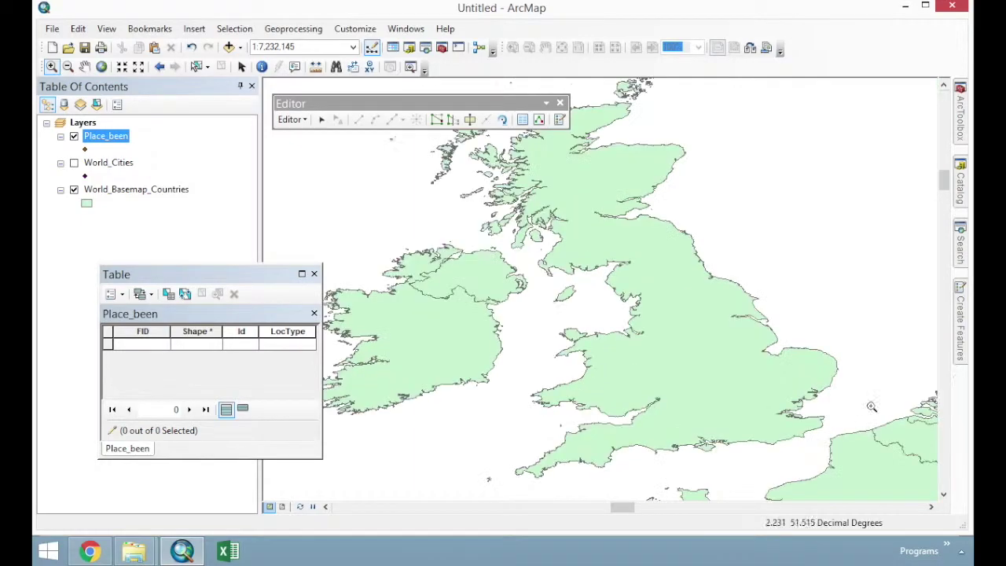
{"action": "left_click", "coordinate": [965, 334]}
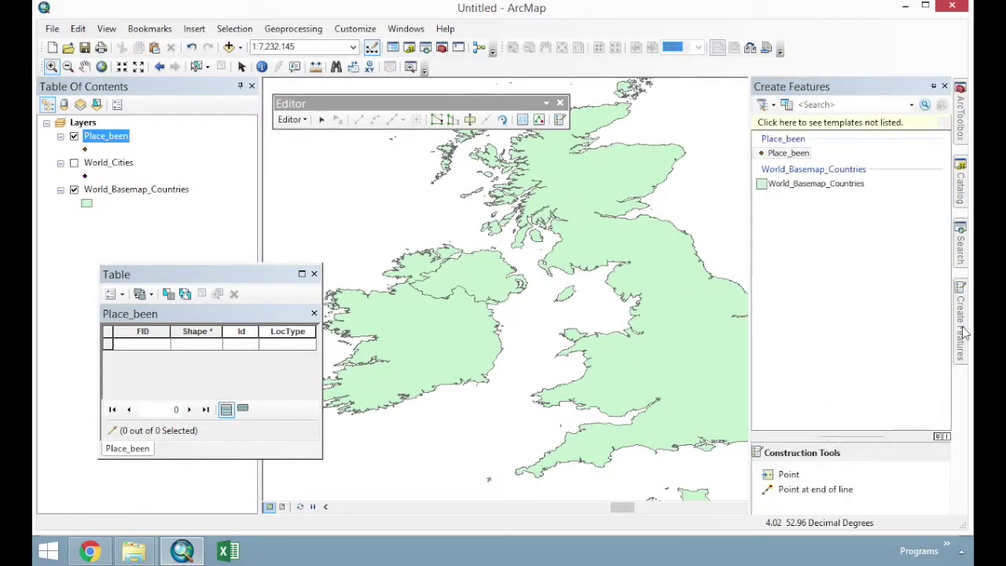
{"action": "left_click", "coordinate": [785, 477]}
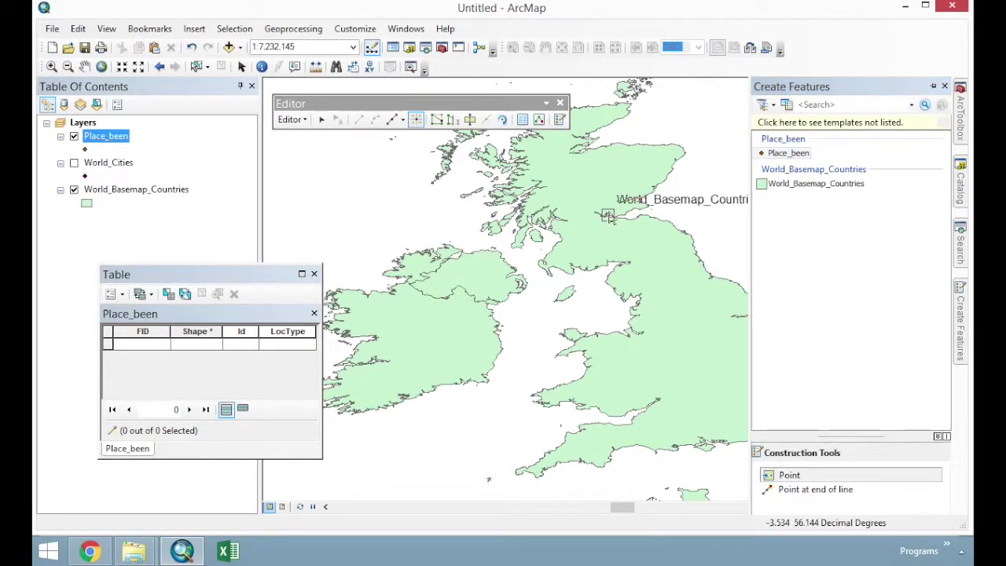
{"action": "left_click", "coordinate": [580, 339]}
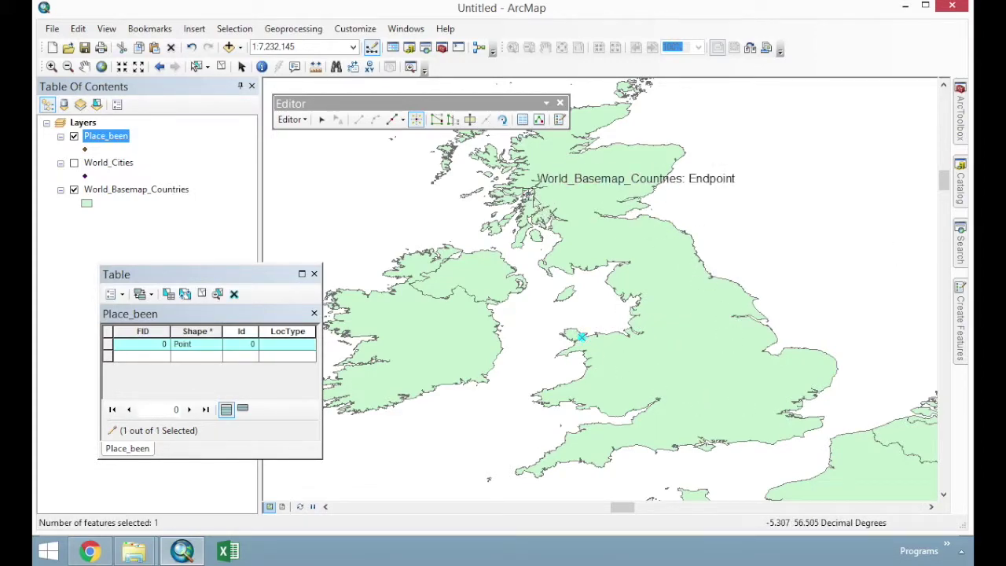
{"action": "left_click", "coordinate": [528, 193]}
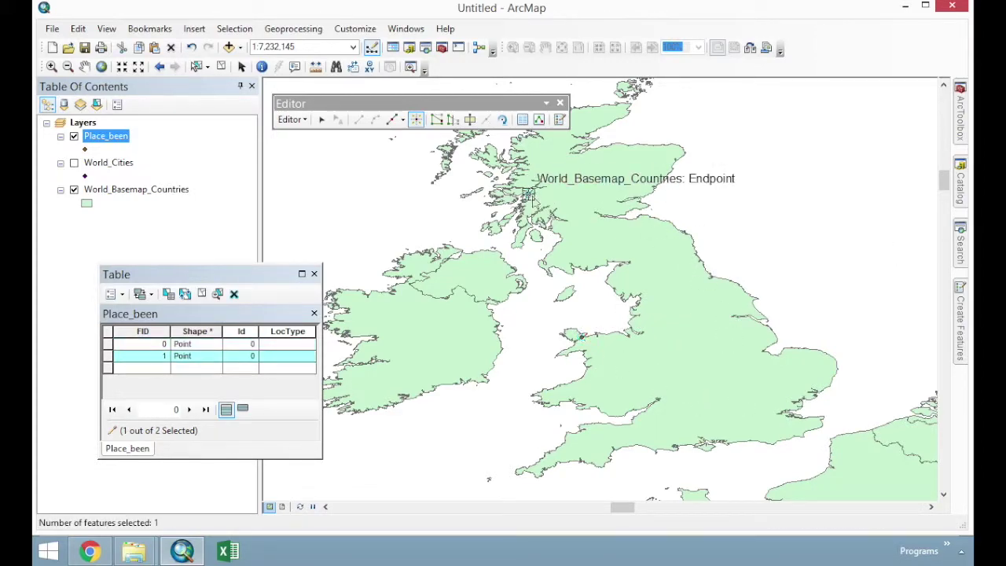
{"action": "left_click", "coordinate": [684, 320]}
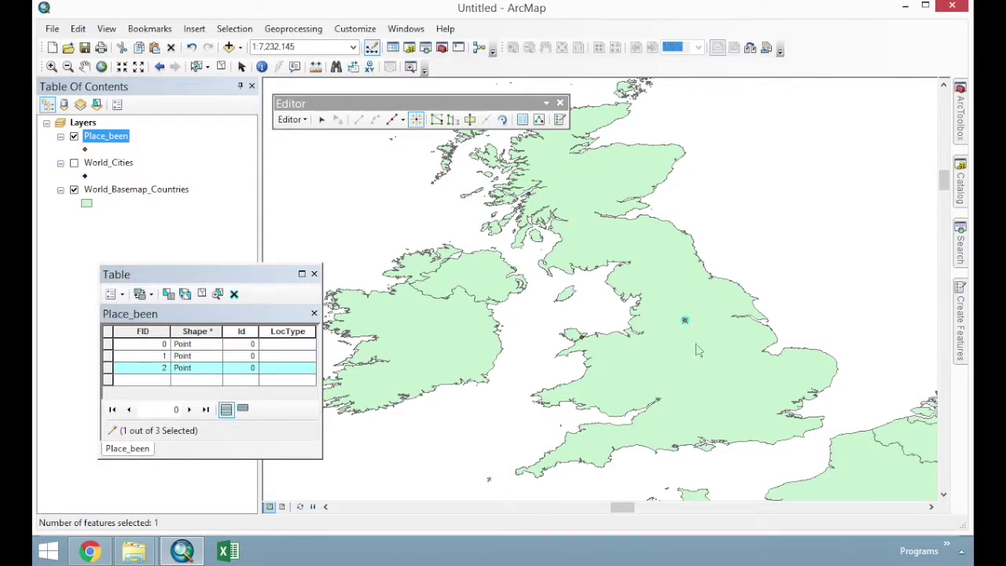
{"action": "left_click", "coordinate": [609, 461]}
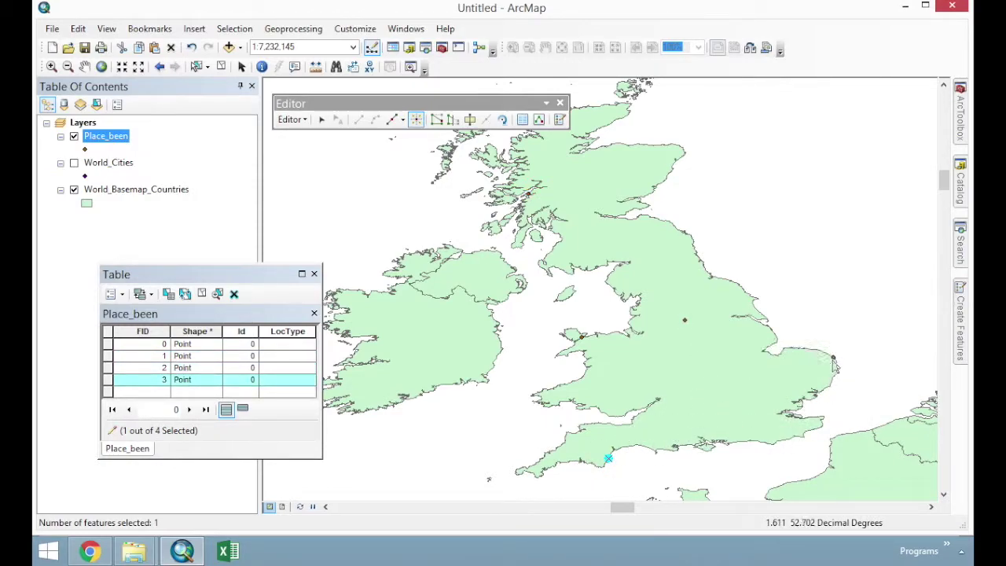
{"action": "left_click", "coordinate": [833, 358]}
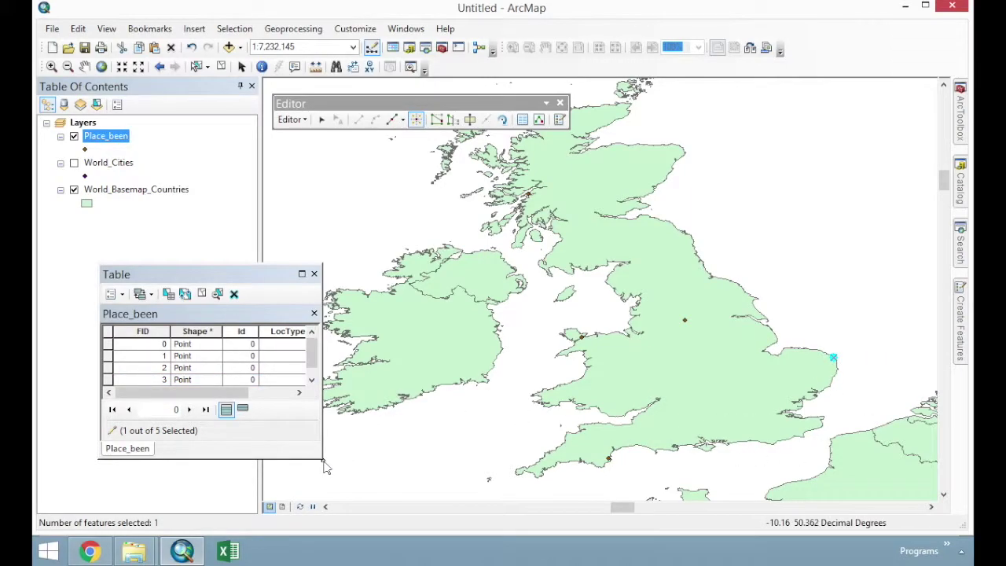
- Enlarge the Place_been table window to show every record and set LocType to Lived for the records with FID 0, 1 and 2
{"action": "left_click_drag", "start_coordinate": [285, 459], "coordinate": [351, 471]}
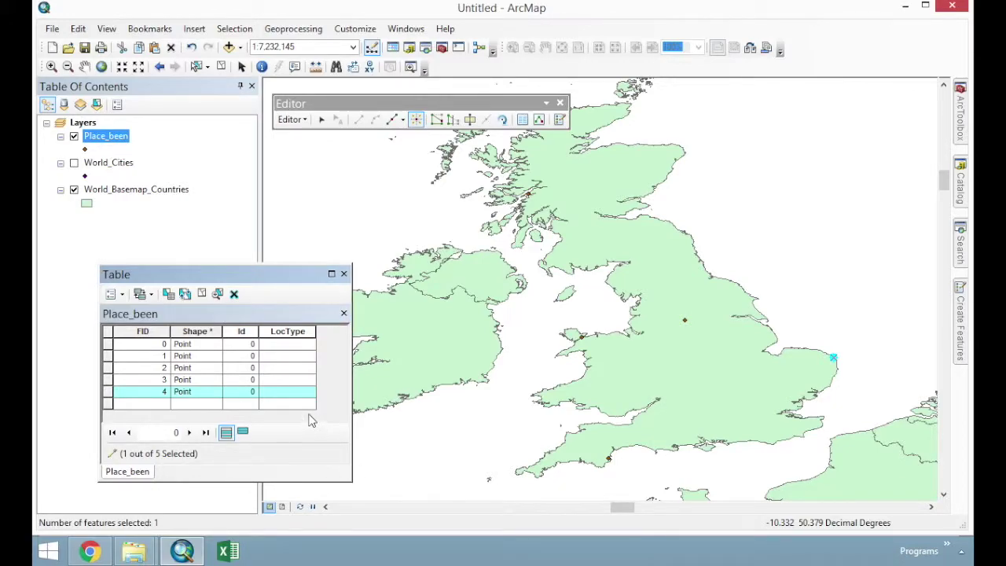
{"action": "left_click", "coordinate": [109, 348]}
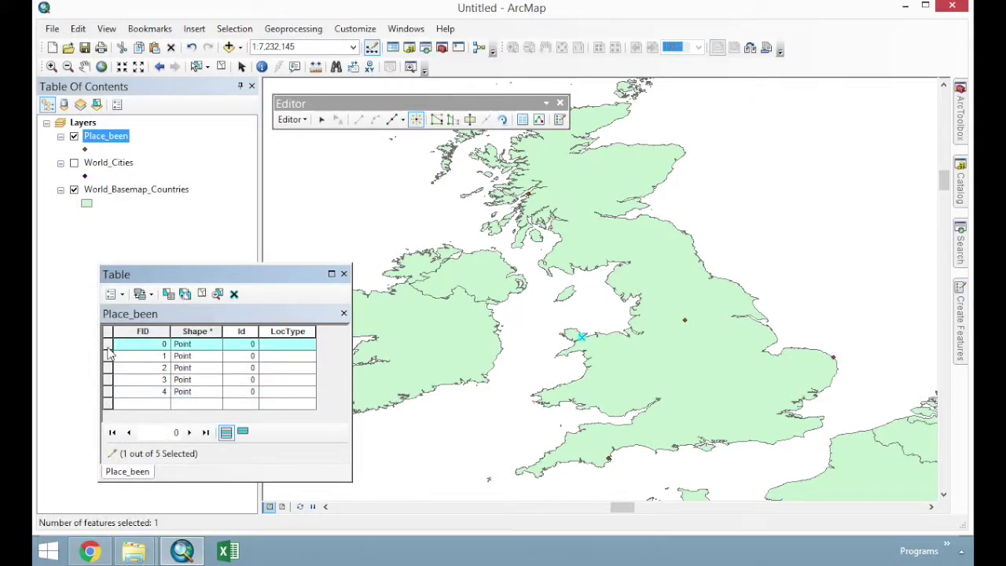
{"action": "left_click", "coordinate": [293, 344]}
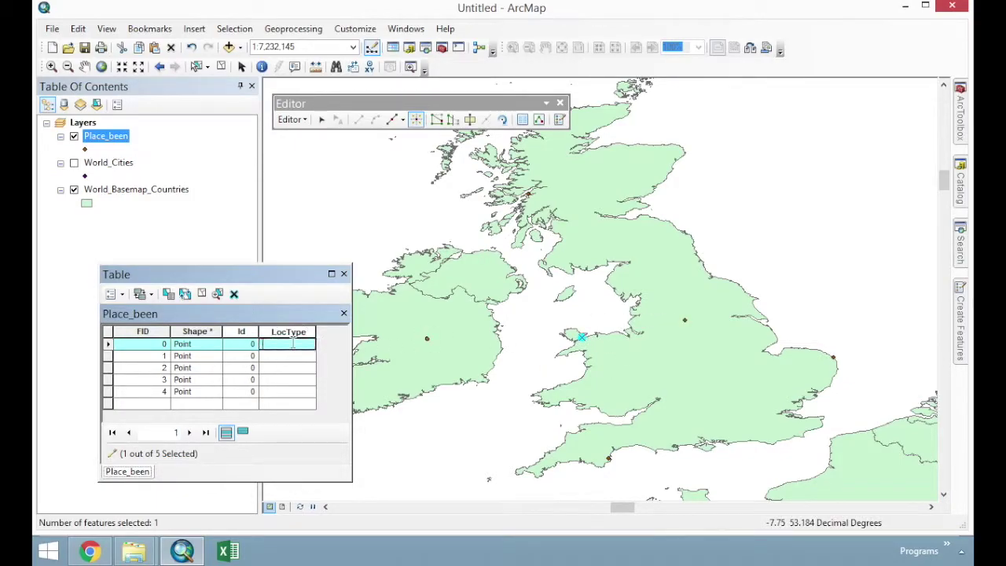
{"action": "type", "text": "Lived"}
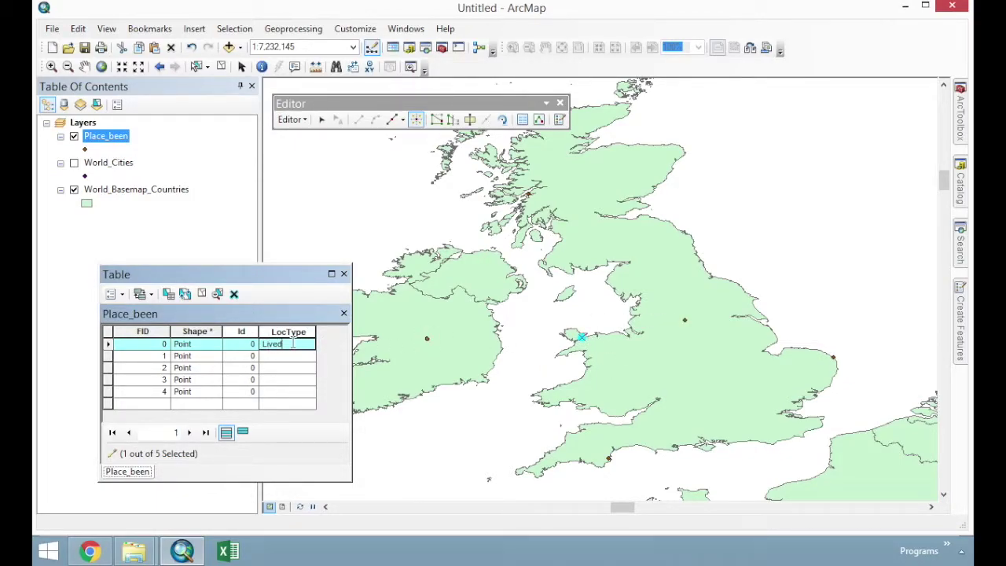
{"action": "left_click", "coordinate": [109, 357]}
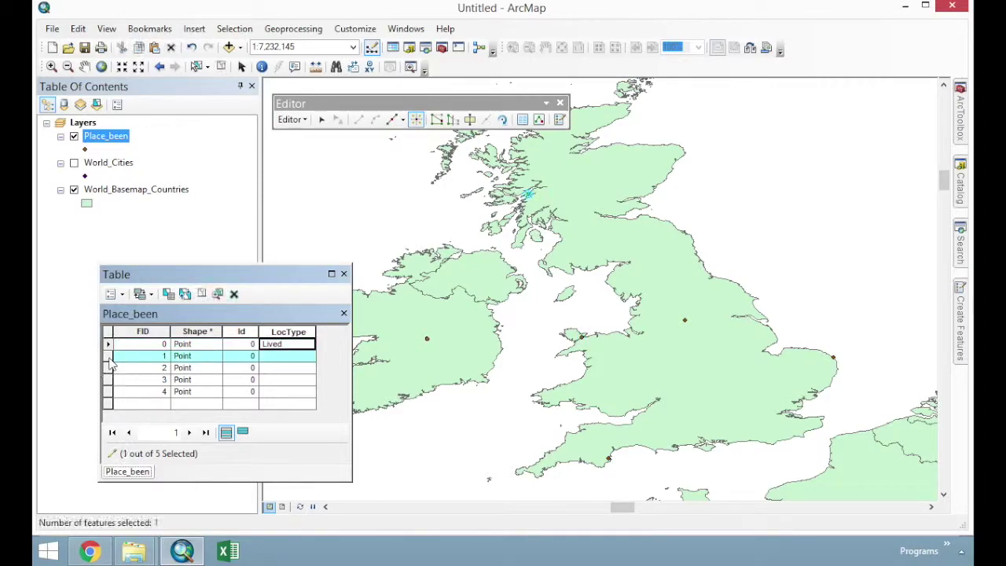
{"action": "left_click", "coordinate": [287, 354]}
{"action": "type", "text": "Lived"}
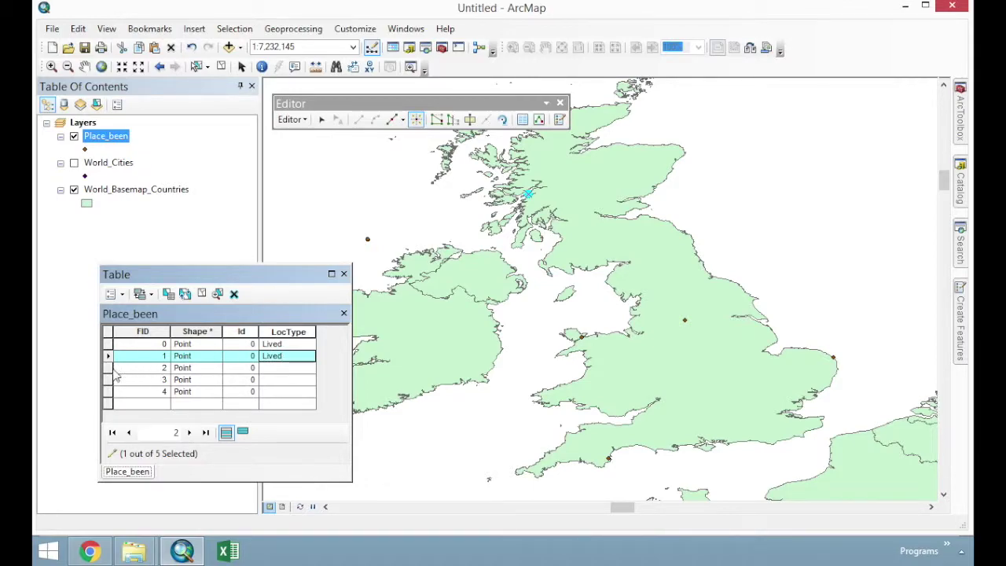
{"action": "left_click", "coordinate": [109, 367]}
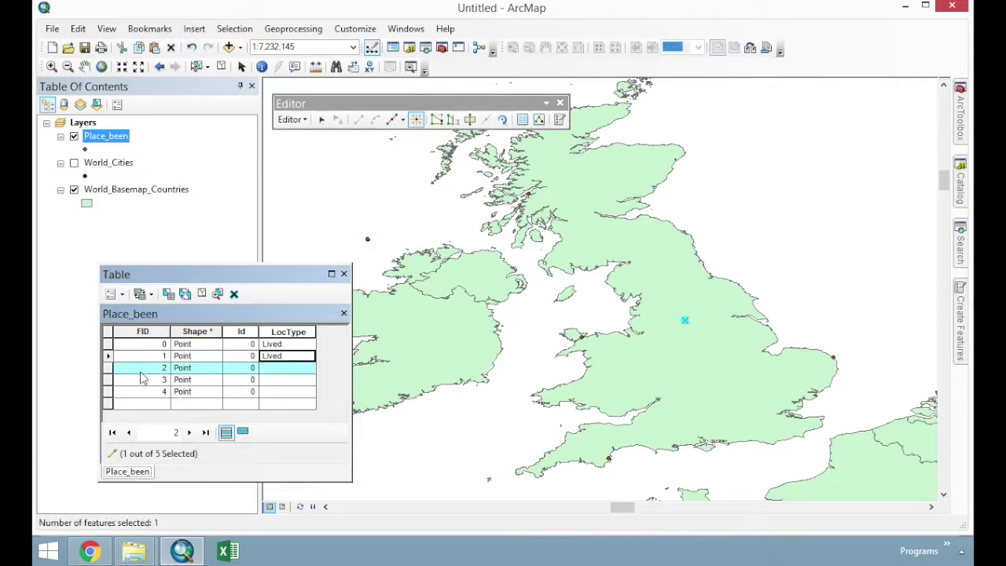
{"action": "left_click", "coordinate": [274, 368]}
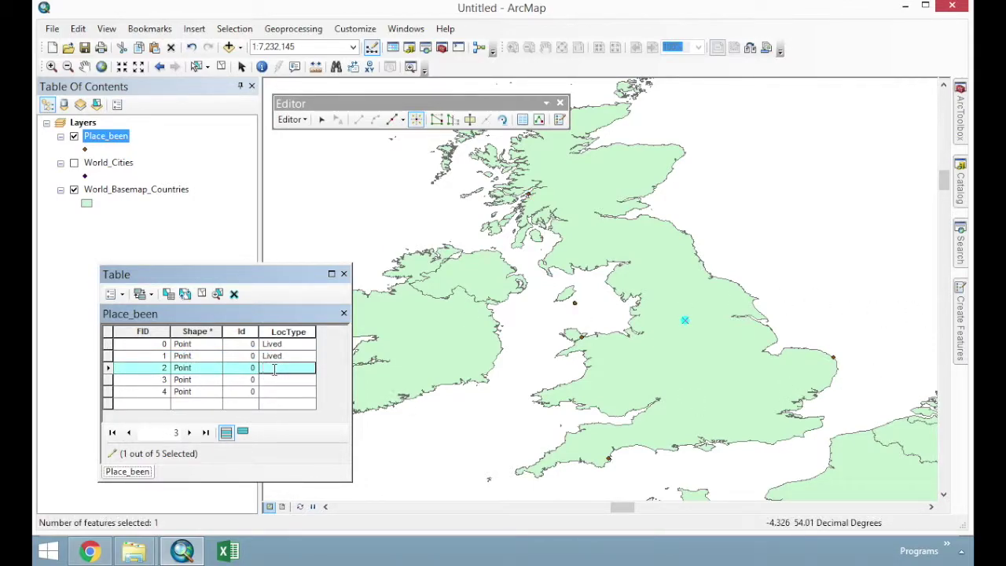
{"action": "type", "text": "Lived"}
- Set LocType to Holiday for the Place_been records with FID 3 and 4
{"action": "left_click", "coordinate": [108, 380]}
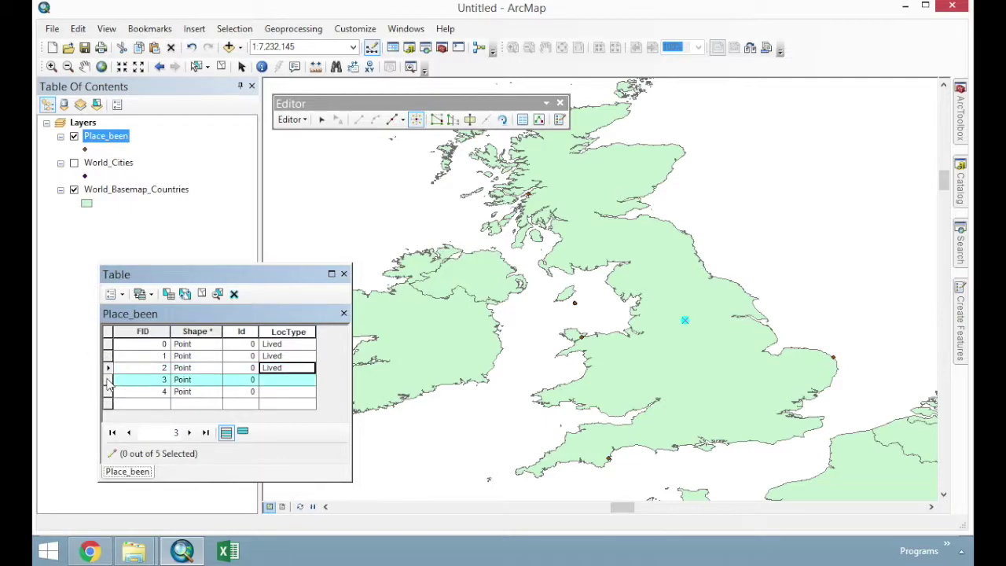
{"action": "left_click", "coordinate": [284, 380]}
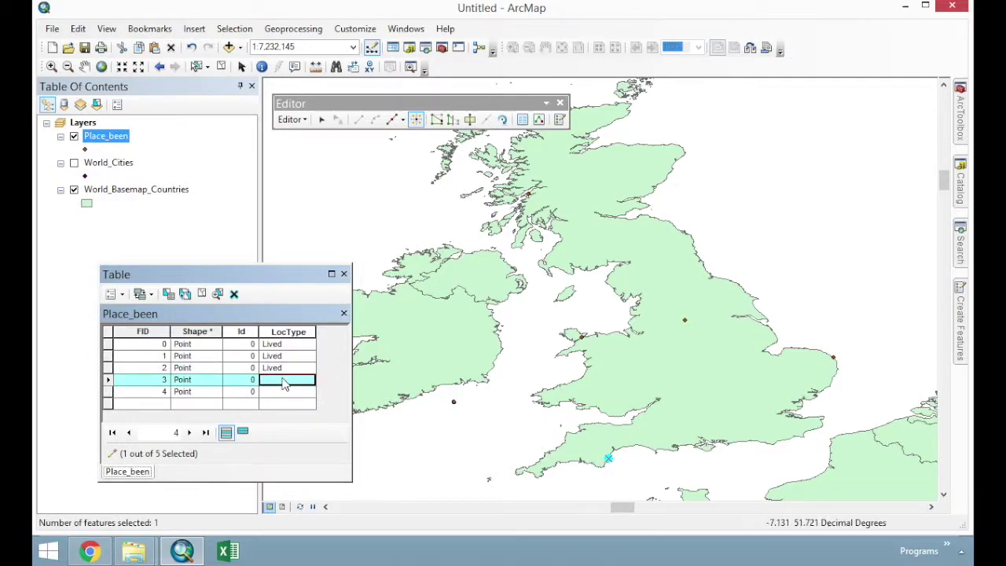
{"action": "type", "text": "Holiday"}
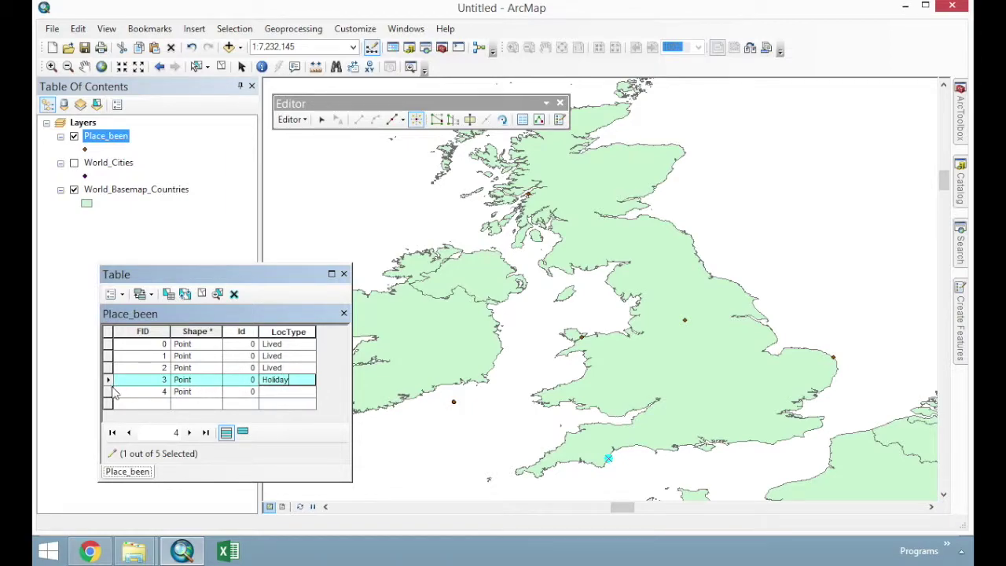
{"action": "left_click", "coordinate": [108, 391]}
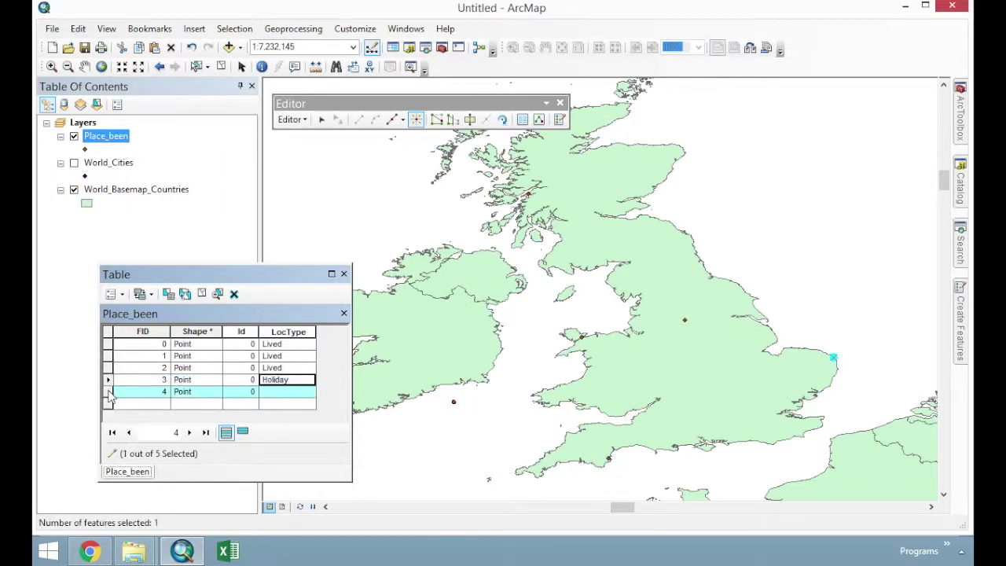
{"action": "left_click", "coordinate": [301, 392]}
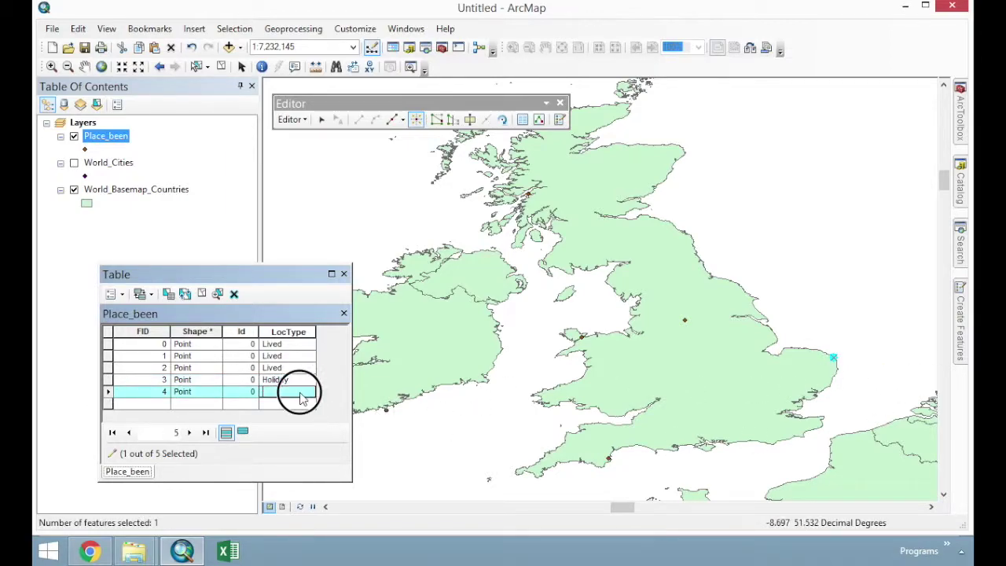
{"action": "type", "text": "Holiday"}
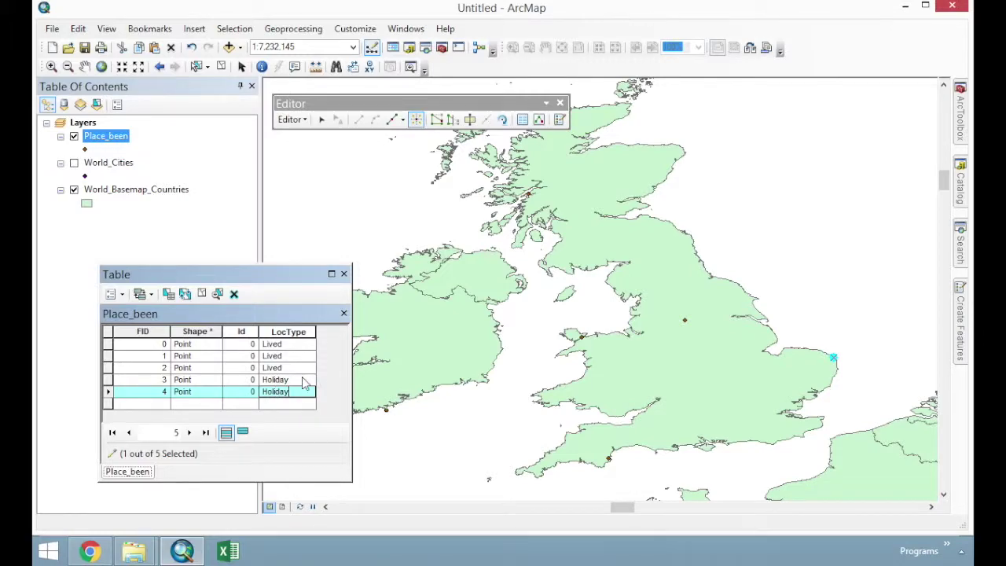
{"action": "left_click", "coordinate": [302, 380]}
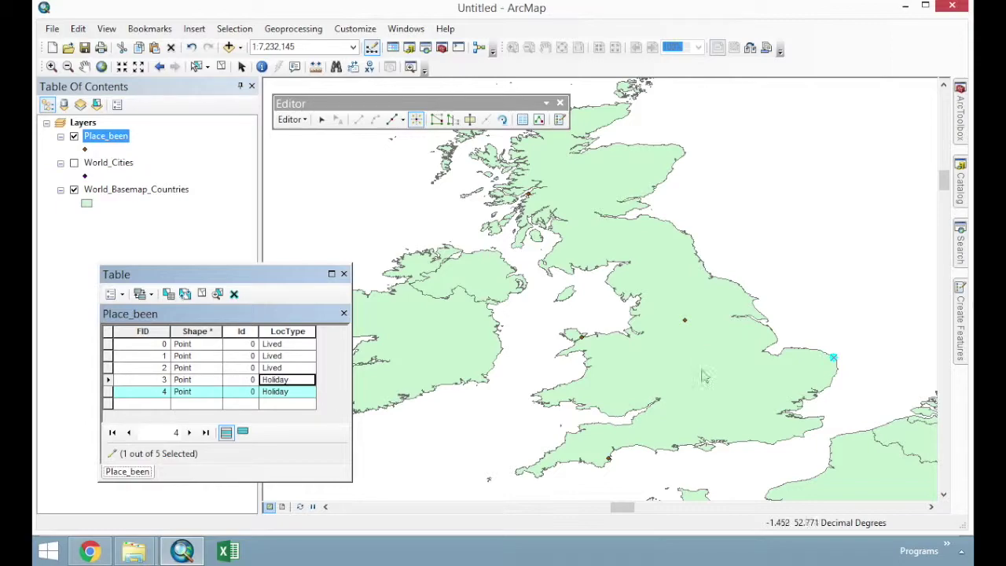
- Digitise a Place_been point on Brittany's north coast and set LocType to Holiday for it and for the record with FID 3
{"action": "type", "text": "c"}
{"action": "left_click_drag", "start_coordinate": [781, 476], "coordinate": [752, 220]}
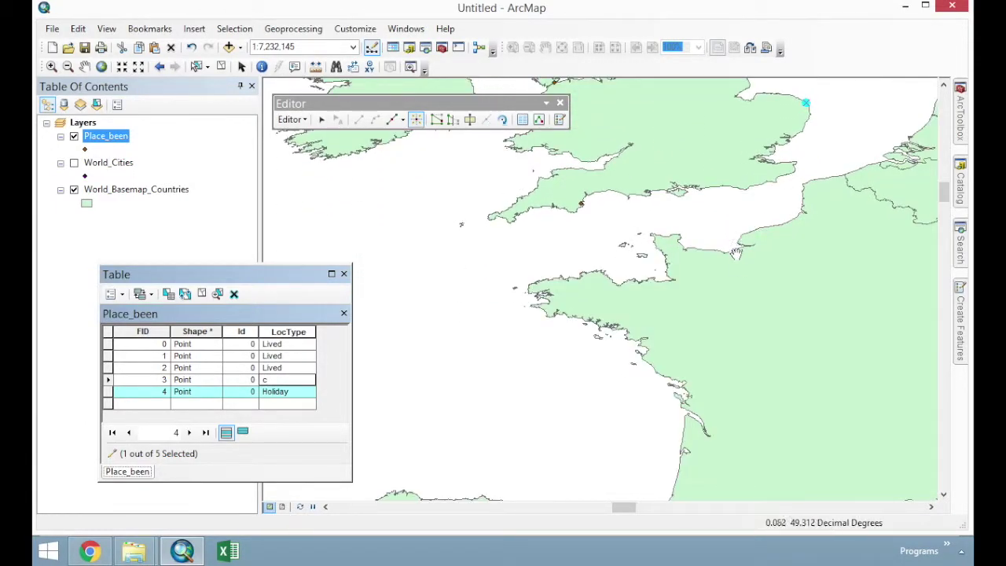
{"action": "left_click", "coordinate": [565, 278]}
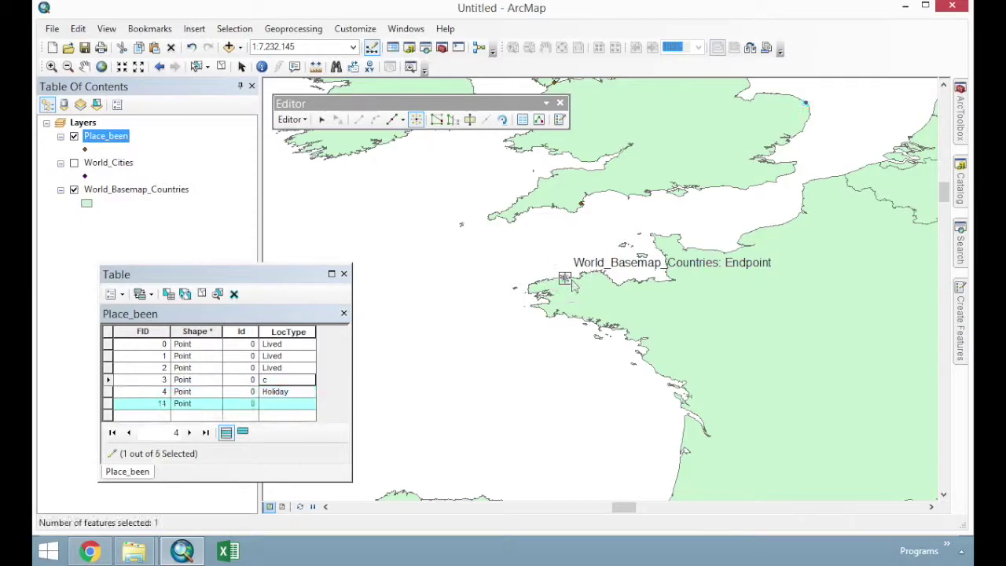
{"action": "left_click", "coordinate": [275, 401]}
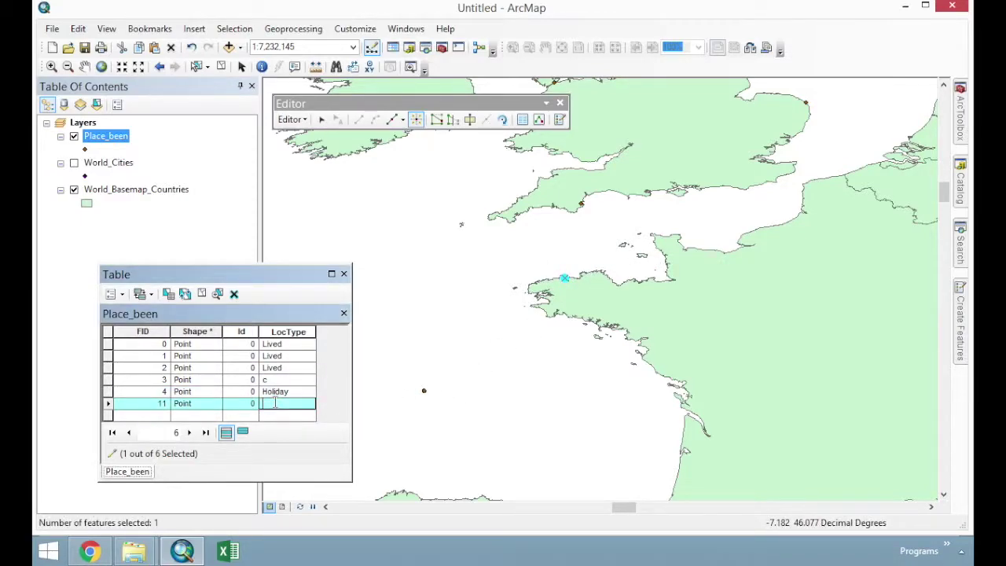
{"action": "type", "text": "Holiday"}
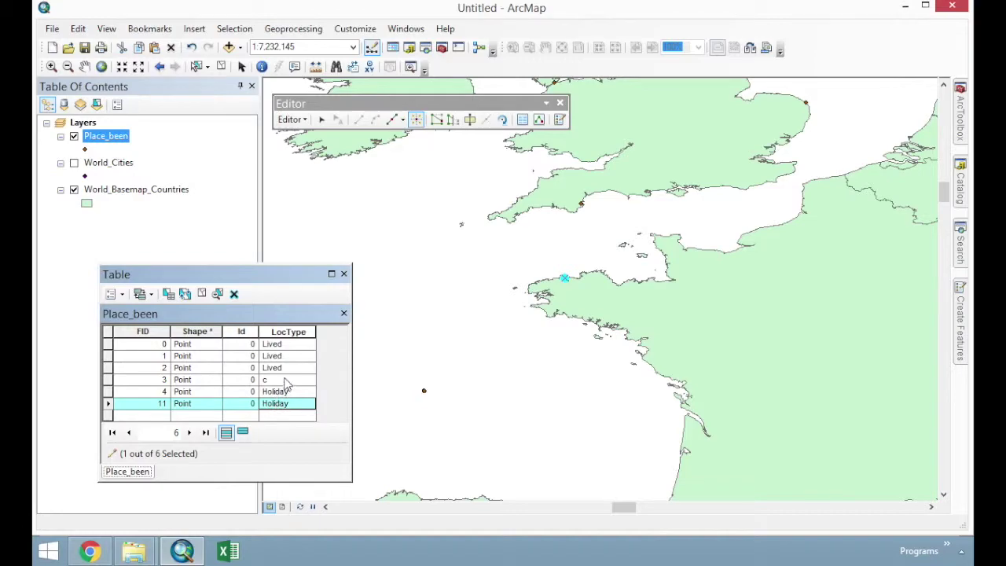
{"action": "left_click", "coordinate": [279, 379]}
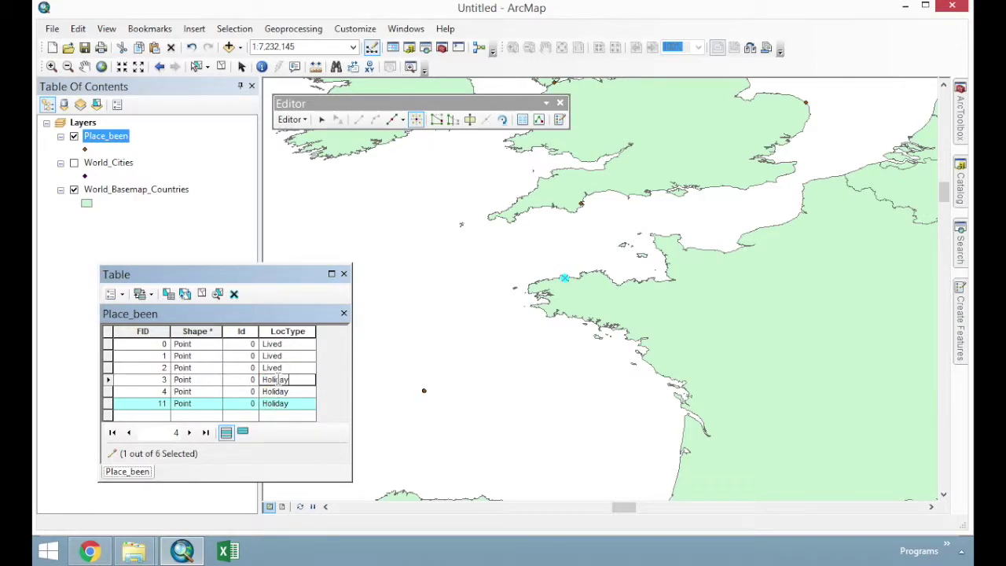
{"action": "left_click", "coordinate": [286, 404]}
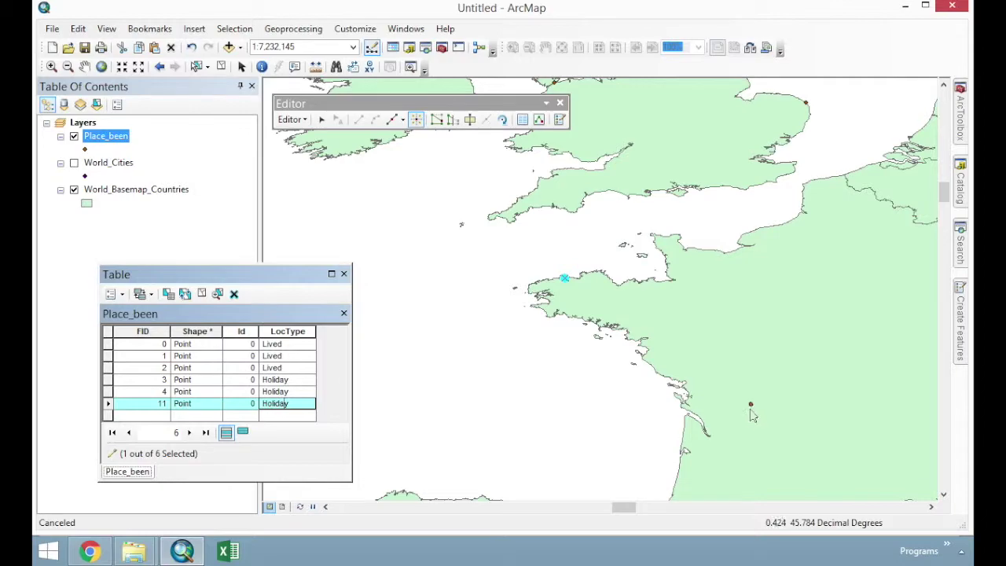
- Show the World_Cities layer over Iberia and identify the cities in inland southern Spain and on Portugal's south coast
{"action": "left_click", "coordinate": [768, 235]}
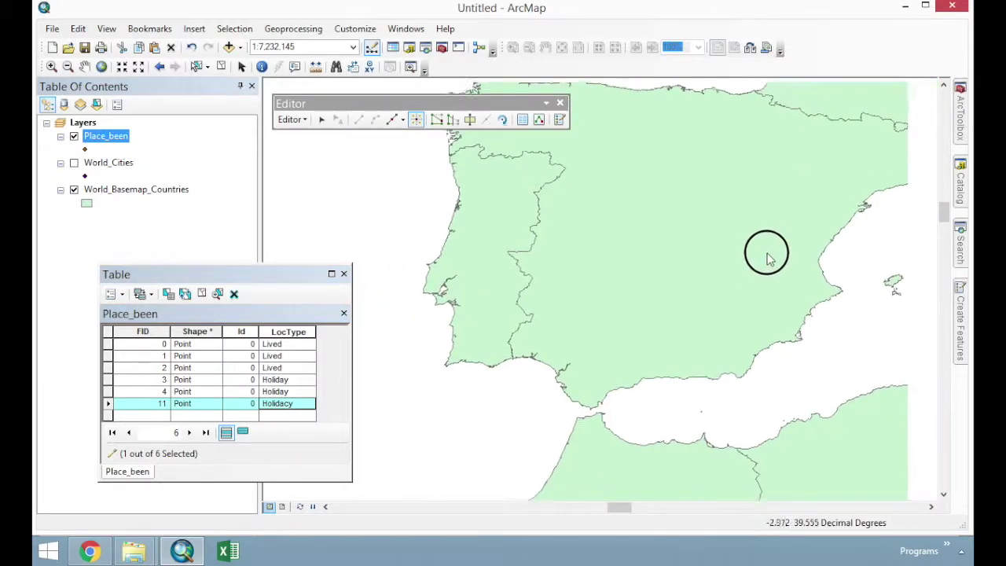
{"action": "left_click", "coordinate": [73, 162]}
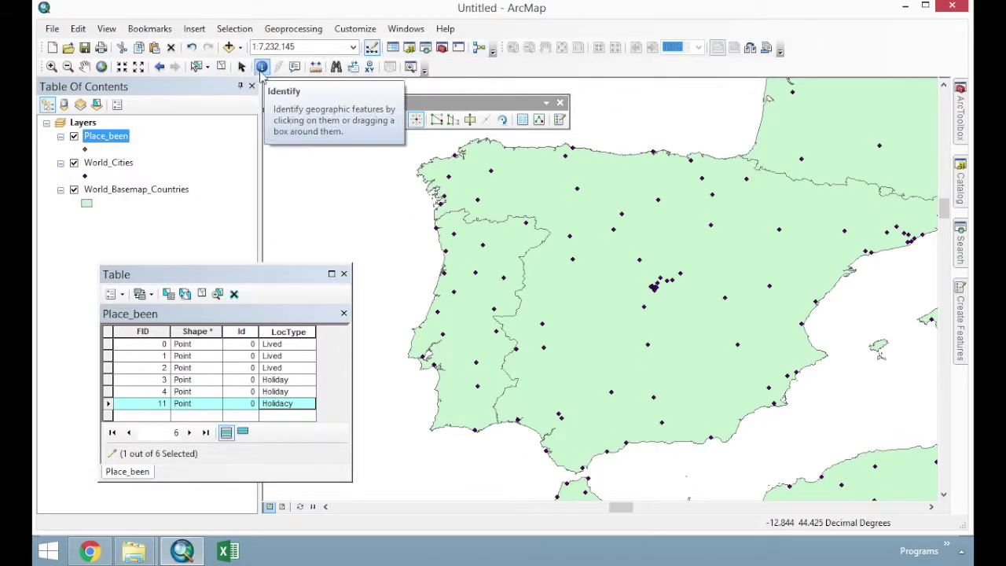
{"action": "left_click", "coordinate": [263, 67]}
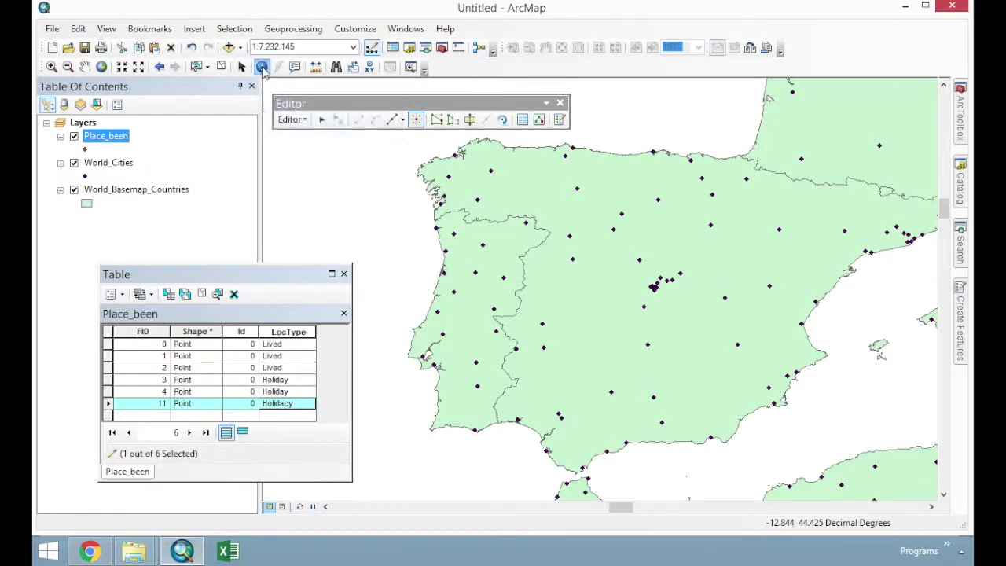
{"action": "left_click", "coordinate": [663, 425]}
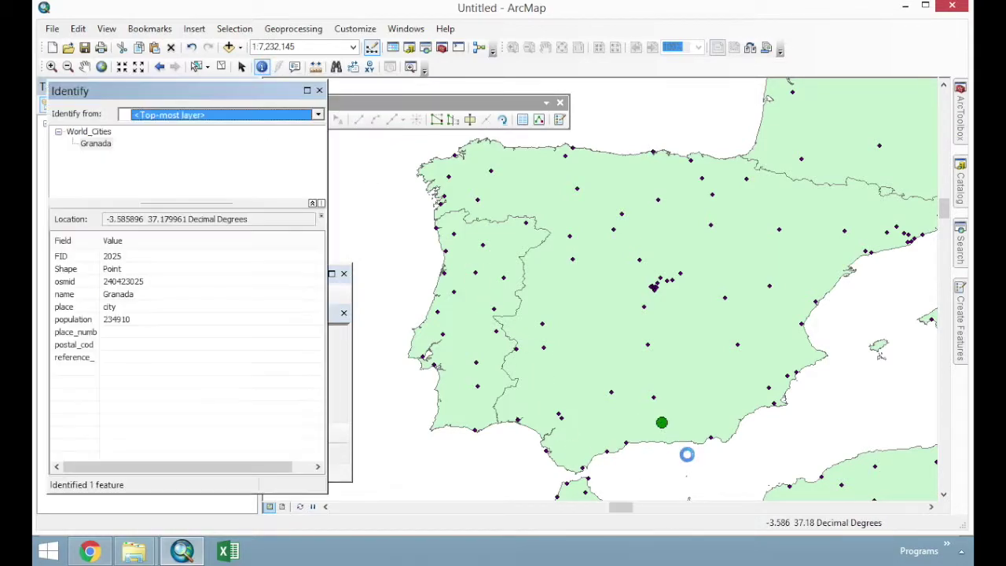
{"action": "left_click", "coordinate": [323, 87]}
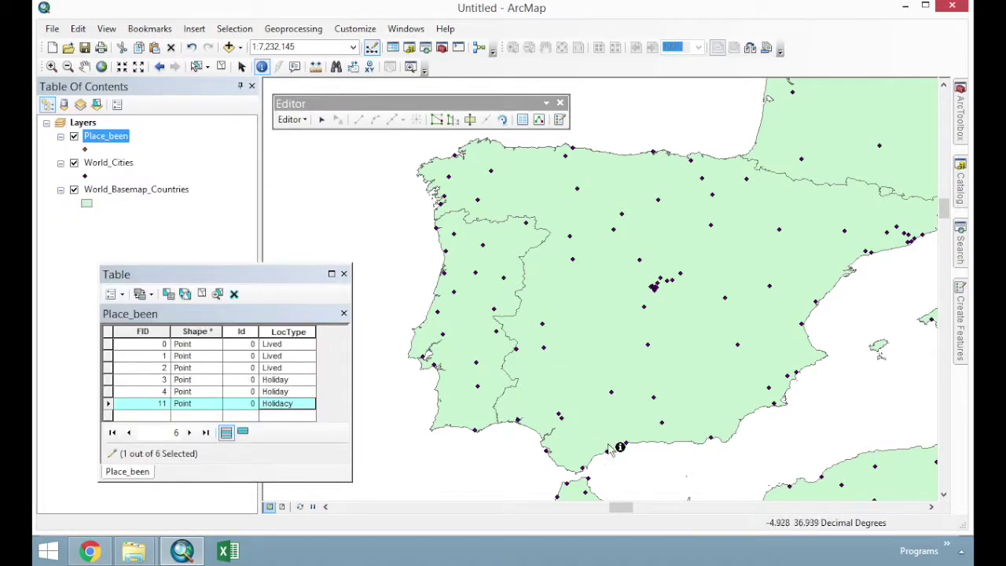
{"action": "left_click", "coordinate": [476, 431]}
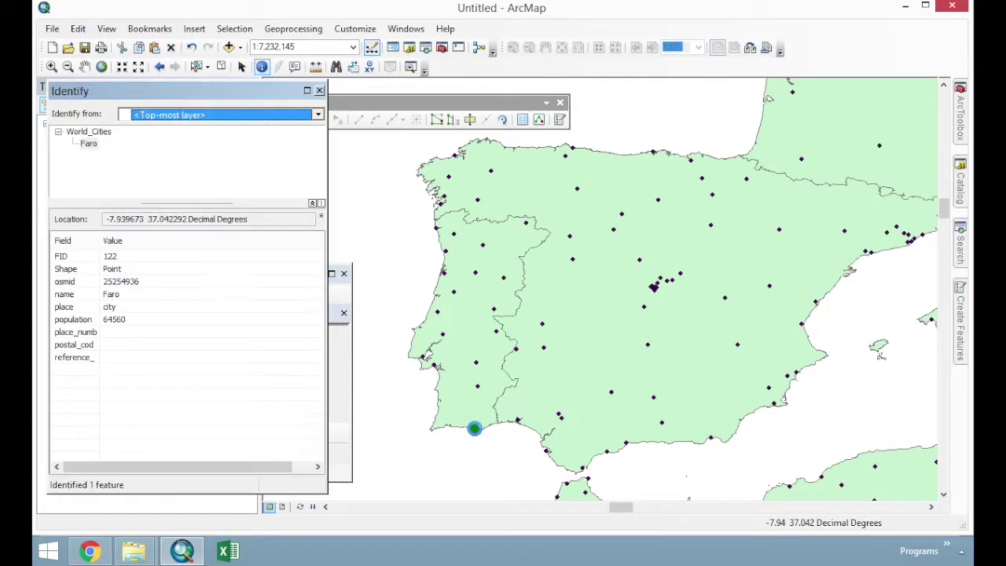
{"action": "left_click", "coordinate": [319, 91]}
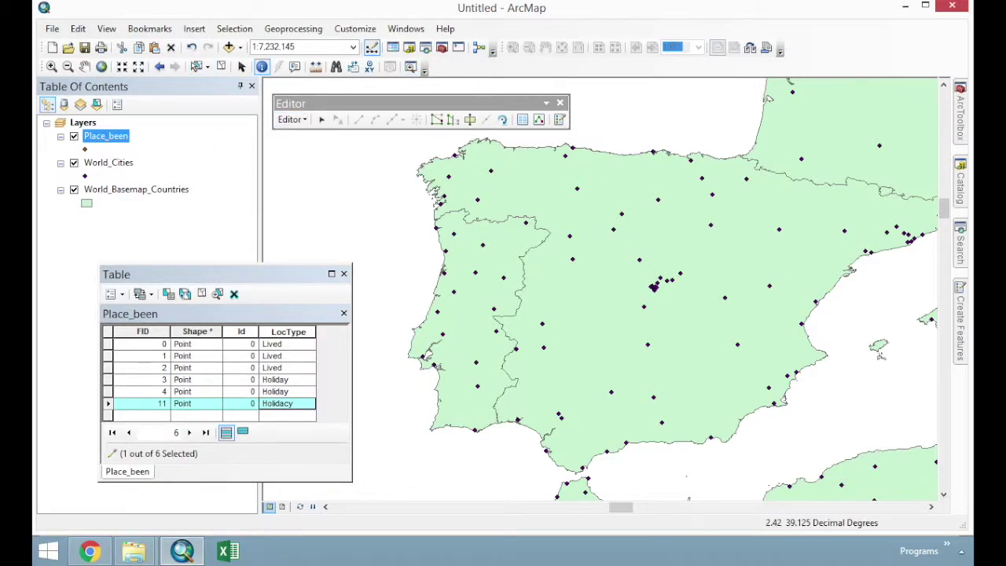
- Digitise a Place_been point snapped to Faro and set LocType to Holiday for it and for the Brittany point
{"action": "left_click", "coordinate": [962, 333]}
{"action": "left_click", "coordinate": [805, 477]}
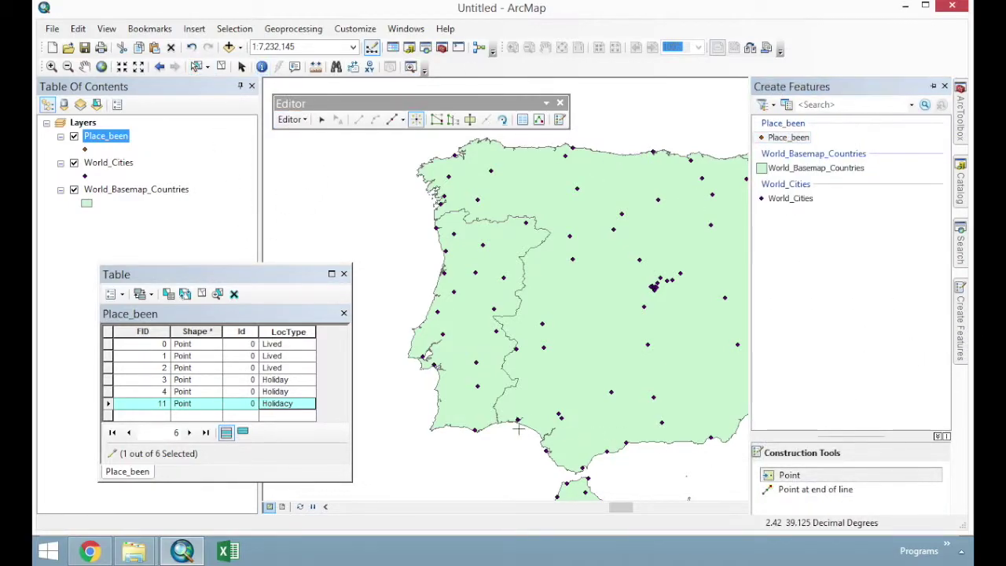
{"action": "left_click", "coordinate": [476, 432]}
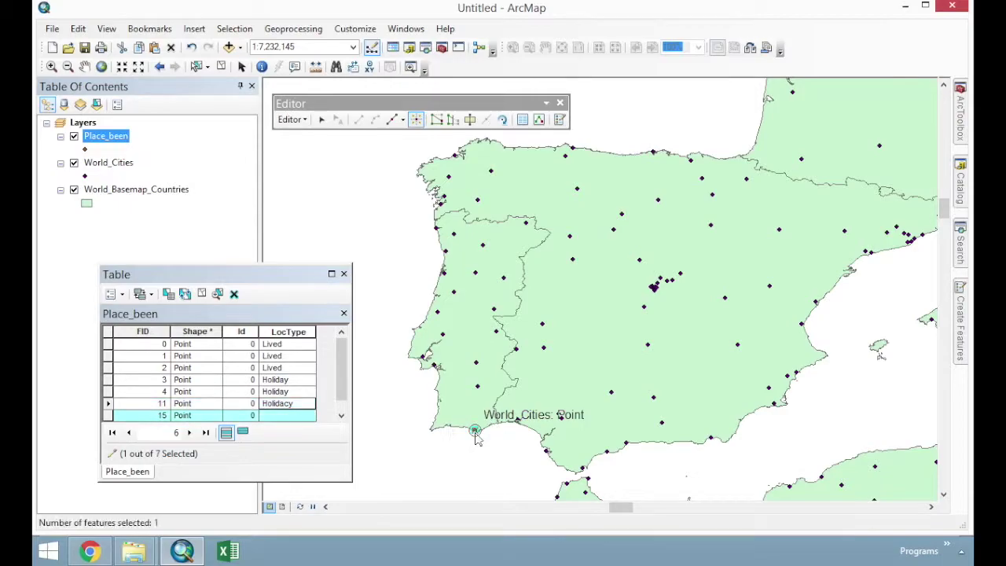
{"action": "left_click", "coordinate": [283, 415]}
{"action": "type", "text": "Hol"}
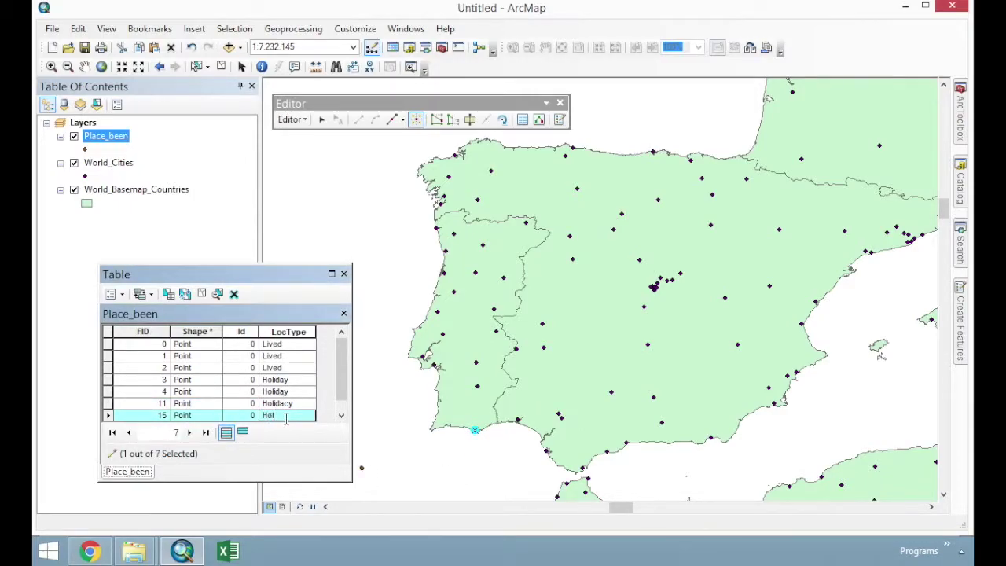
{"action": "type", "text": "iday"}
{"action": "left_click", "coordinate": [302, 403]}
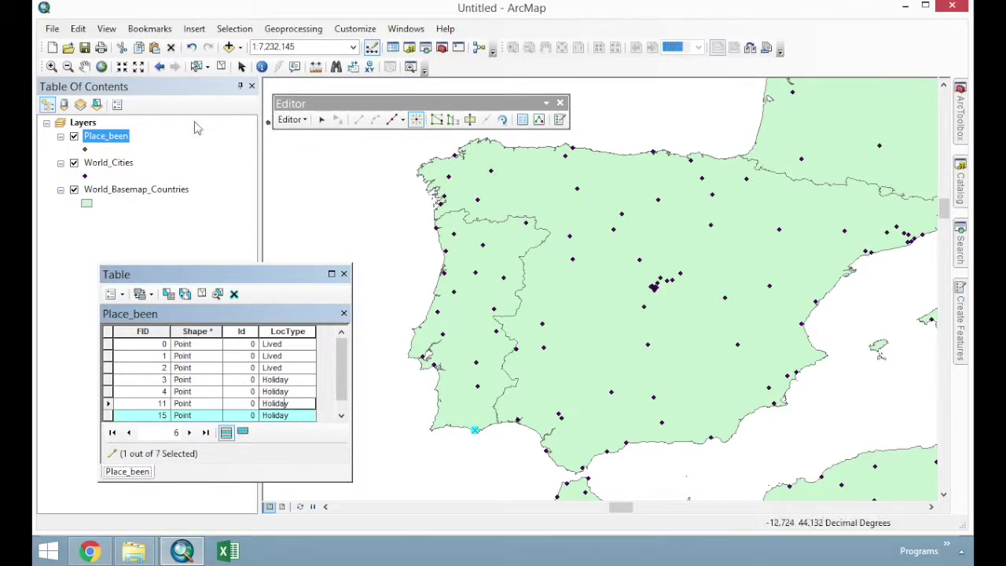
- Hide the World_Cities layer and review the Place_been points across western Europe
{"action": "left_click", "coordinate": [74, 163]}
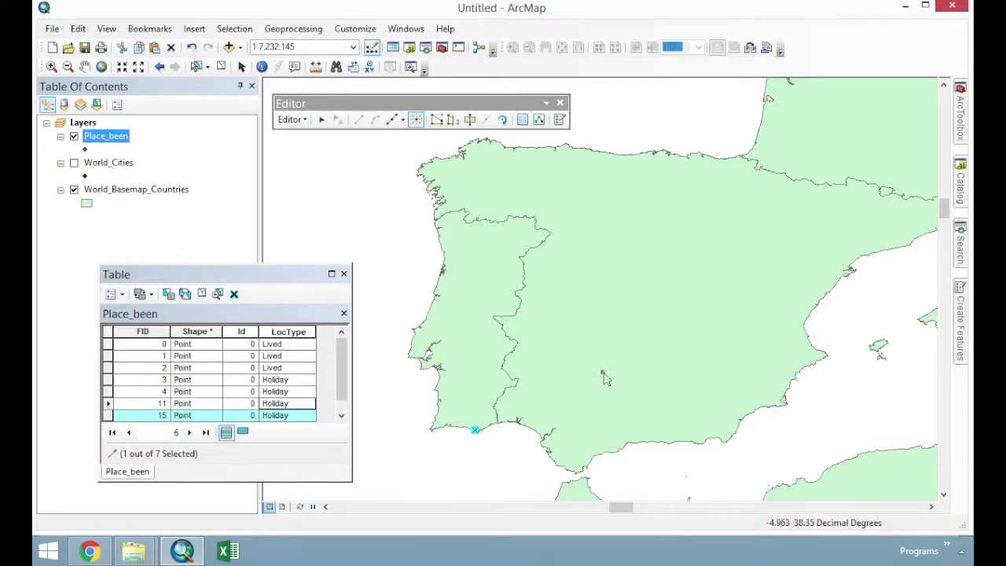
{"action": "scroll", "coordinate": [604, 378], "scroll_direction": "up", "scroll_amount": 10}
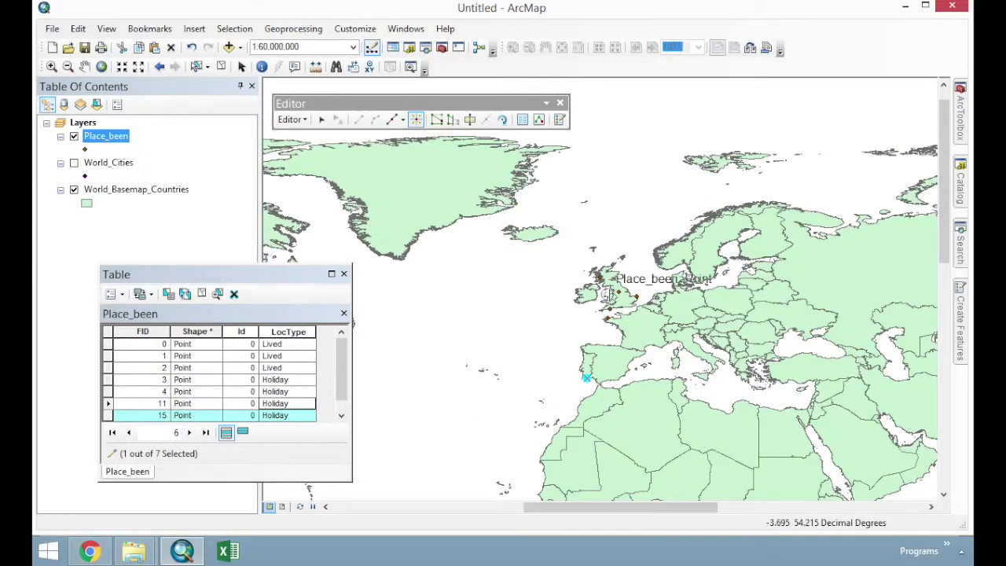
{"action": "scroll", "coordinate": [606, 290], "scroll_direction": "down", "scroll_amount": 5}
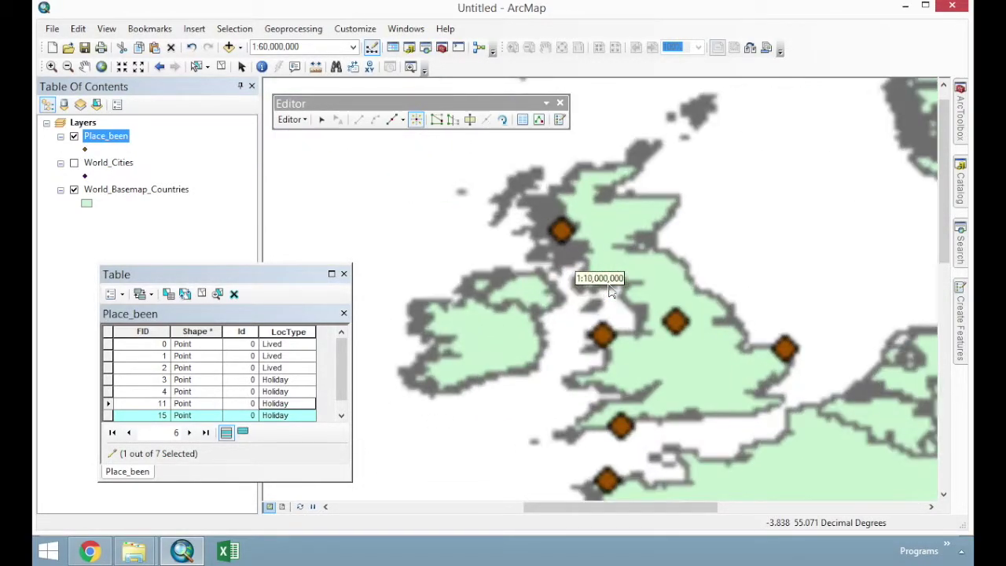
{"action": "scroll", "coordinate": [605, 284], "scroll_direction": "up", "scroll_amount": 3}
{"action": "scroll", "coordinate": [623, 321], "scroll_direction": "down", "scroll_amount": 2}
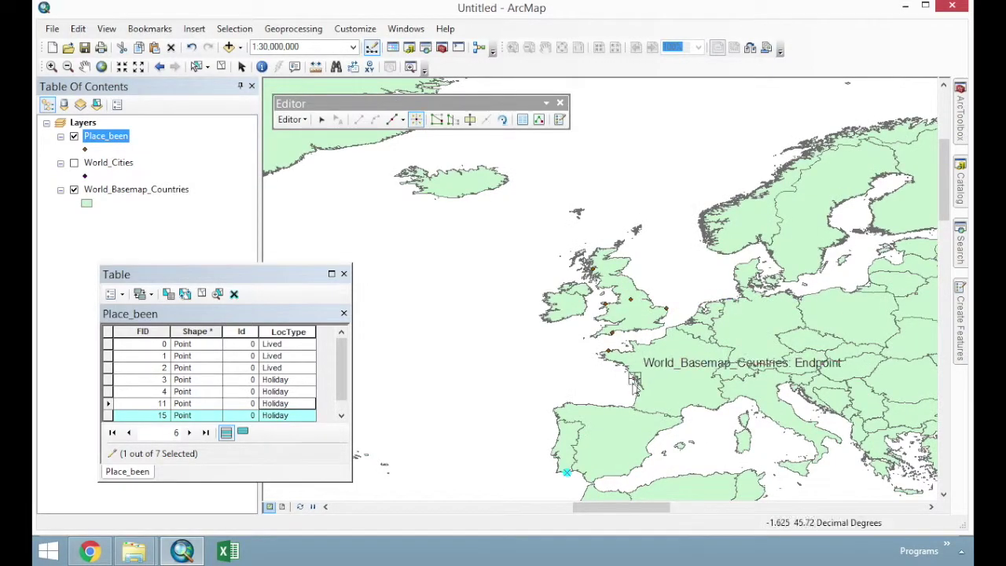
{"action": "scroll", "coordinate": [618, 363], "scroll_direction": "up", "scroll_amount": 2}
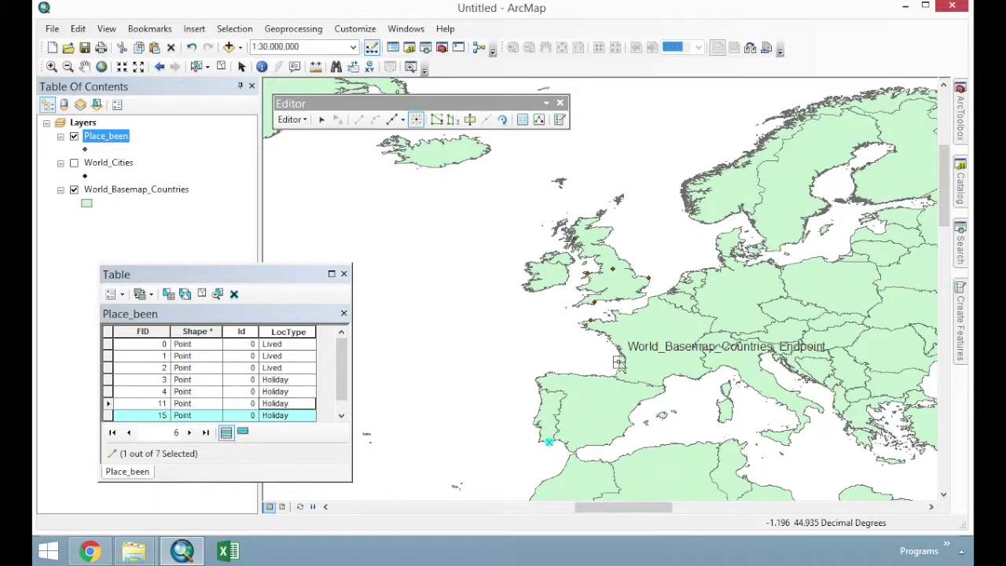
- Save the Place_been edits and stop the edit session
{"action": "left_click", "coordinate": [292, 122]}
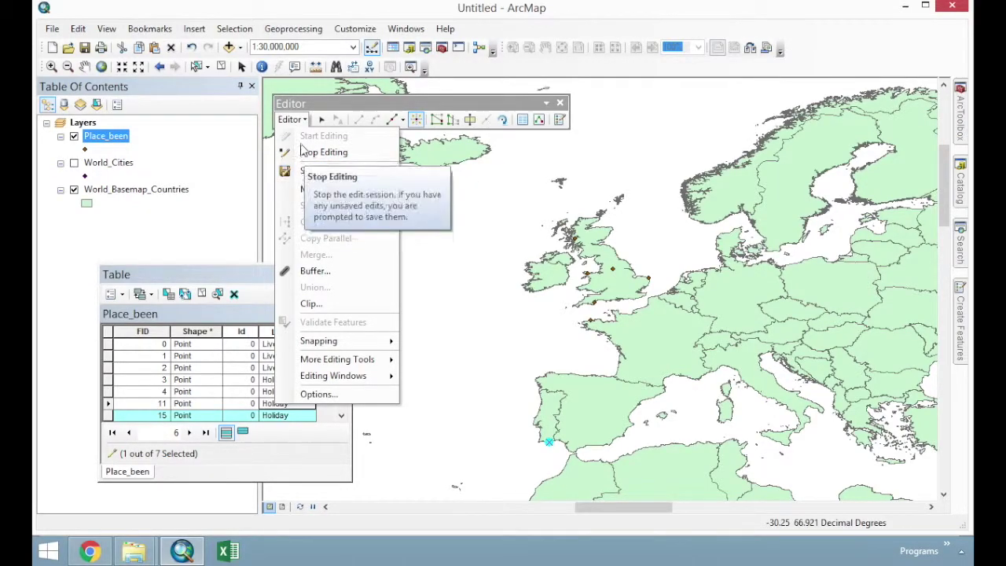
{"action": "left_click", "coordinate": [303, 168]}
{"action": "left_click", "coordinate": [292, 120]}
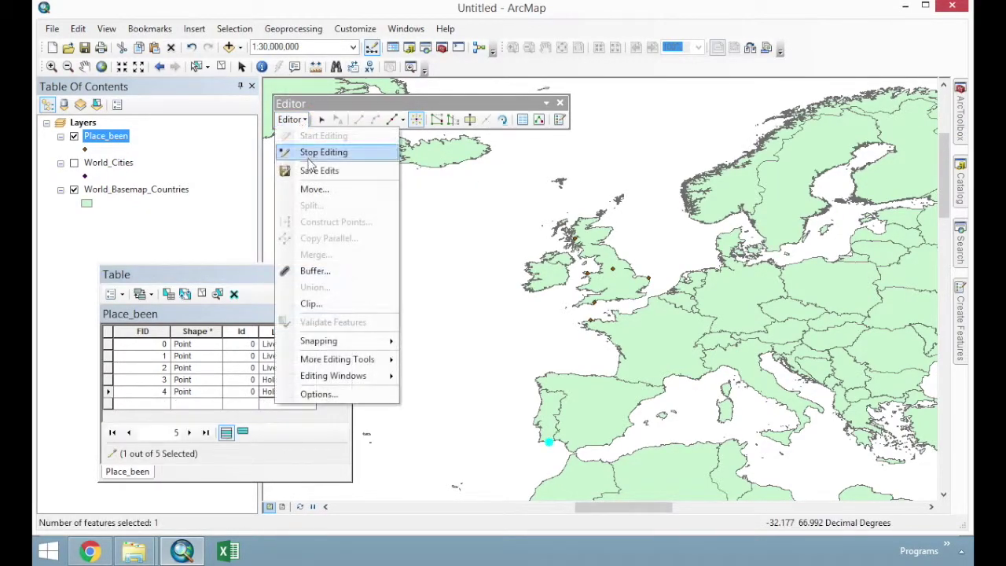
{"action": "left_click", "coordinate": [313, 154]}
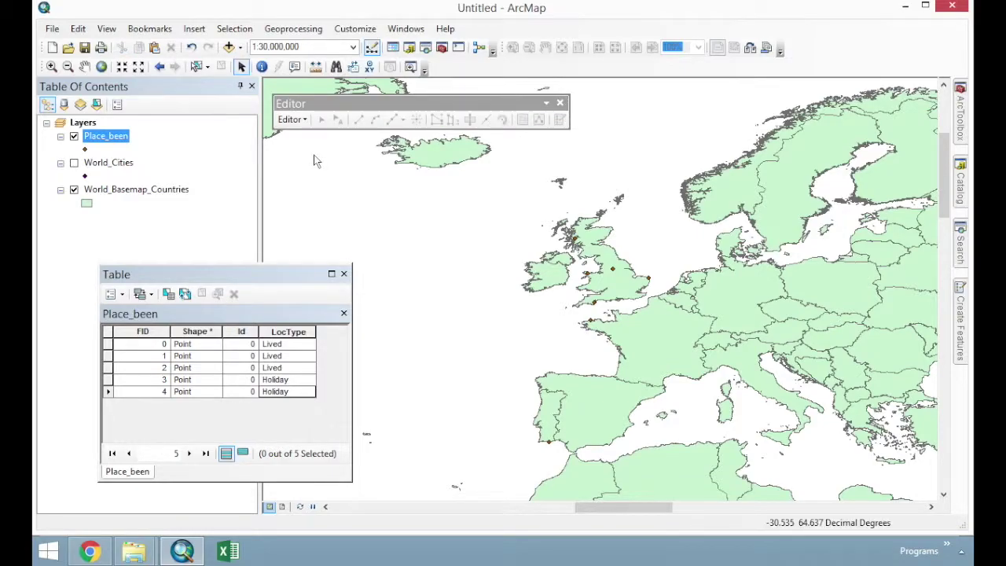
{"action": "left_click", "coordinate": [292, 120]}
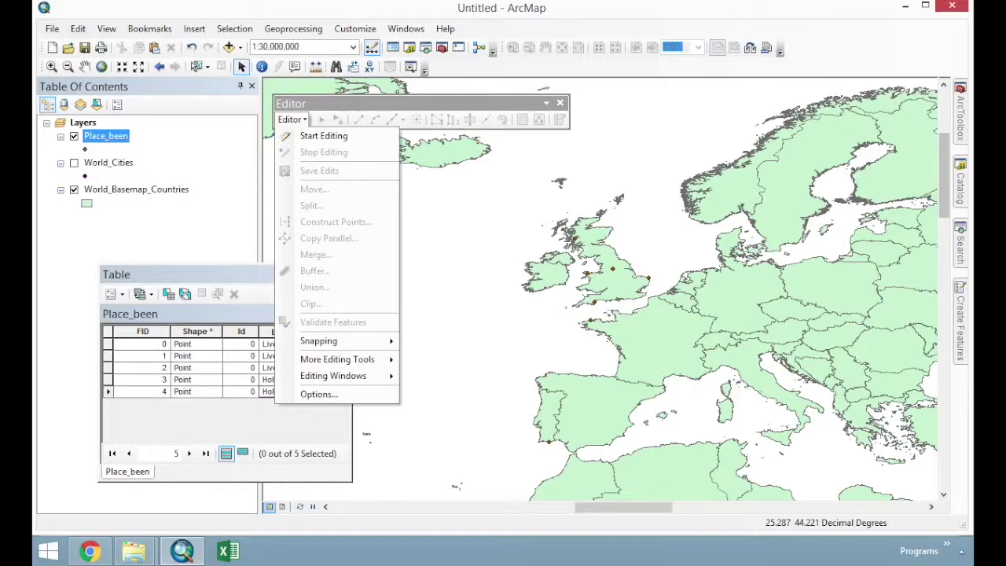
{"action": "left_click", "coordinate": [340, 101]}
{"action": "left_click_drag", "start_coordinate": [340, 101], "coordinate": [342, 95]}
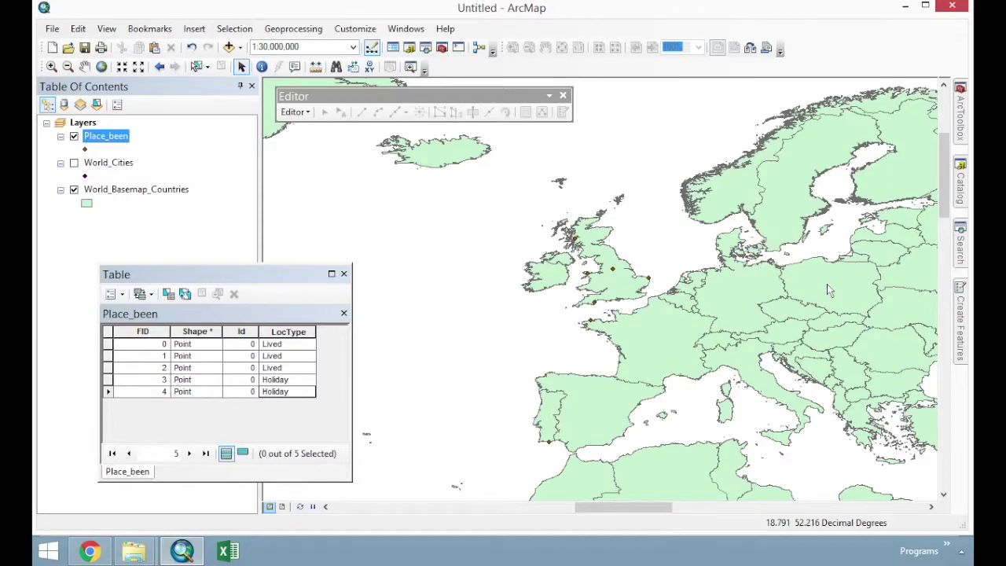
{"action": "scroll", "coordinate": [826, 290], "scroll_direction": "up", "scroll_amount": 10}
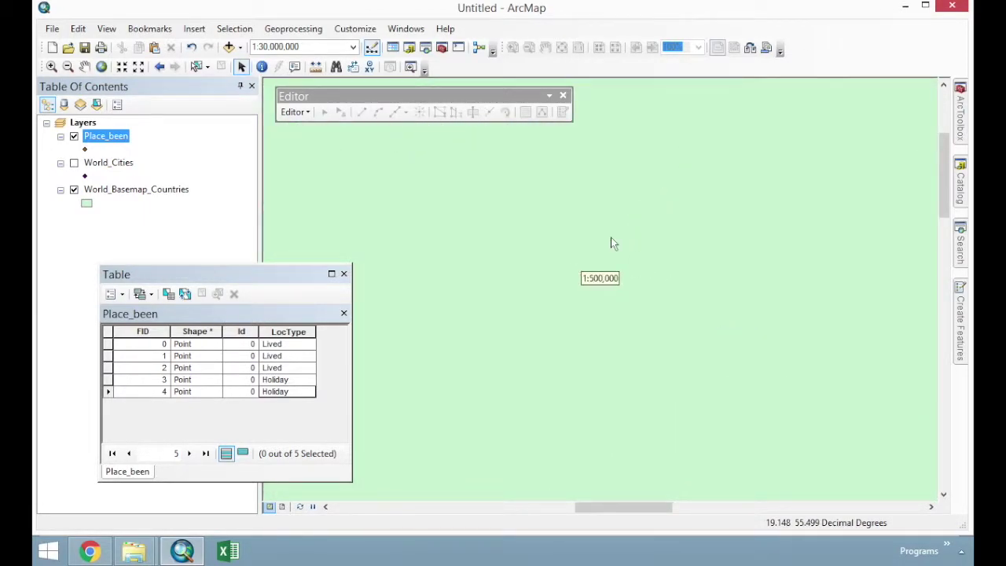
- Zoom the map to the full extent of the Place_been layer and centre it on western Europe
{"action": "right_click", "coordinate": [110, 136]}
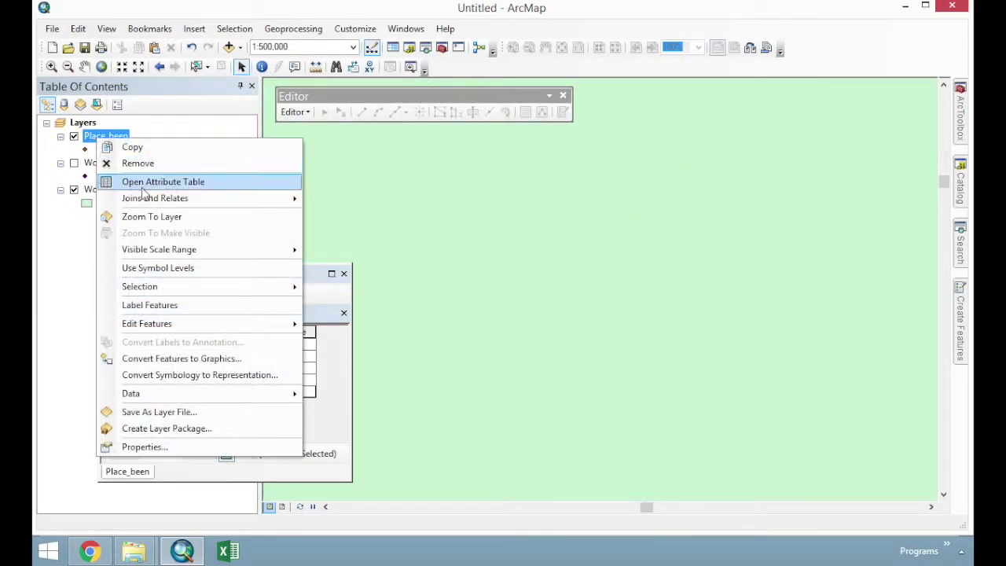
{"action": "left_click", "coordinate": [191, 217]}
{"action": "left_click_drag", "start_coordinate": [639, 187], "coordinate": [666, 264]}
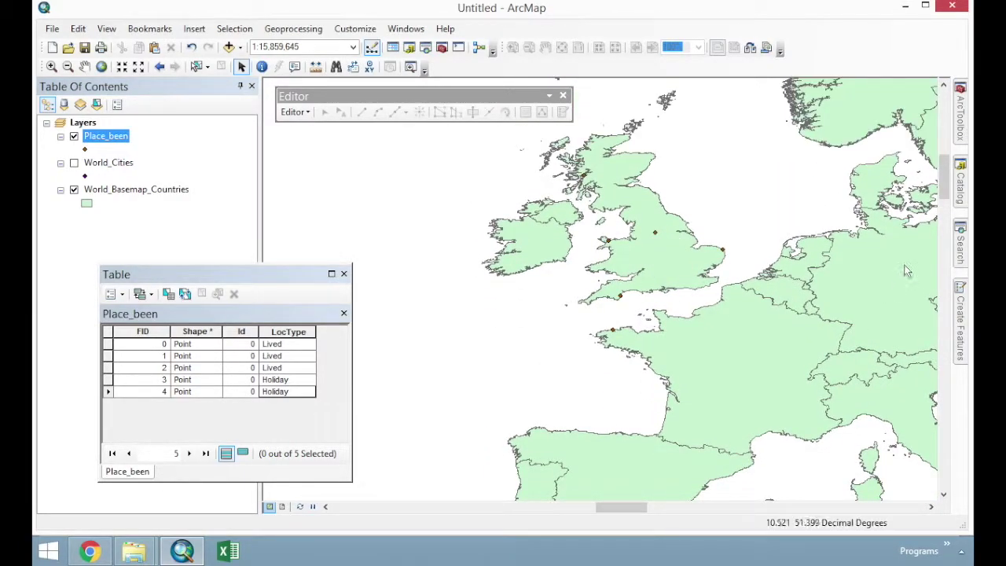
- Start a new shapefile named Landmass in the Digitising_Data folder with Polygon as its feature type
{"action": "mouse_move", "coordinate": [960, 195]}
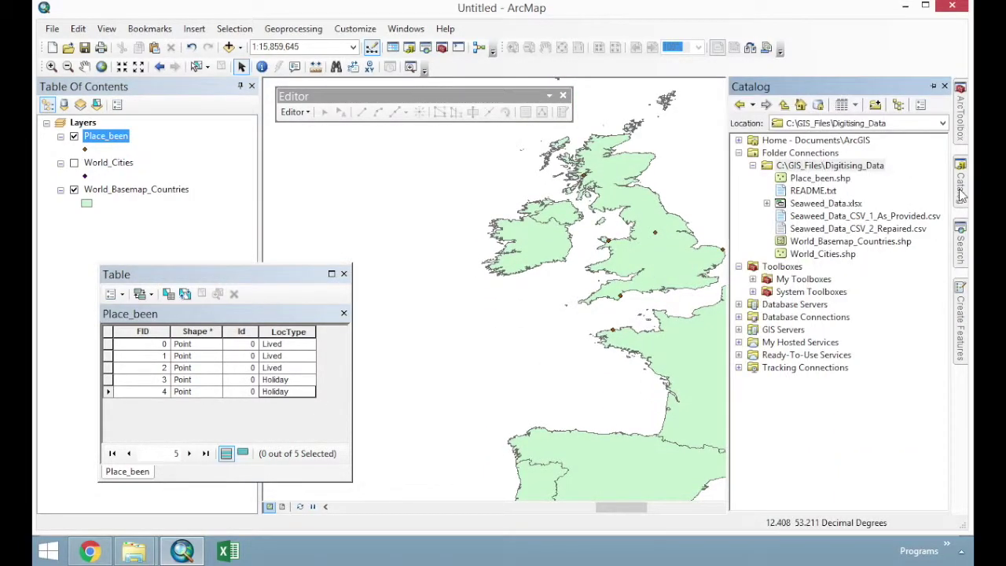
{"action": "right_click", "coordinate": [814, 171]}
{"action": "left_click", "coordinate": [835, 258]}
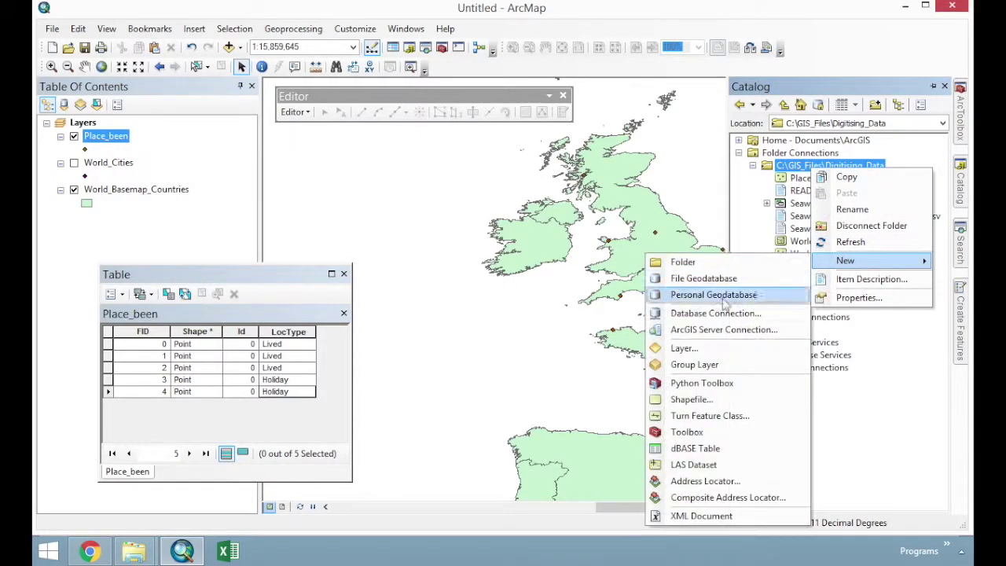
{"action": "left_click", "coordinate": [701, 400]}
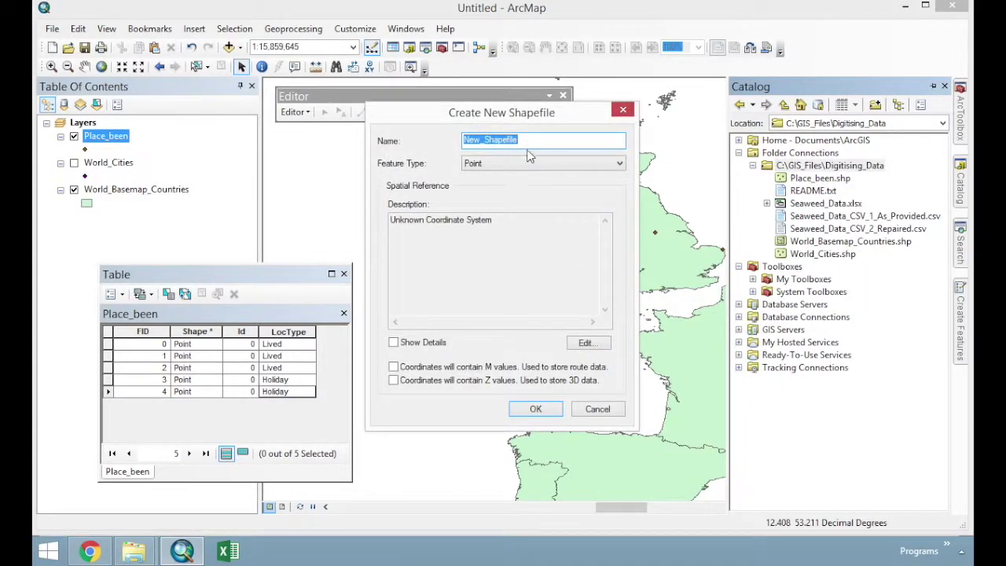
{"action": "type", "text": "Landmass"}
{"action": "left_click", "coordinate": [528, 162]}
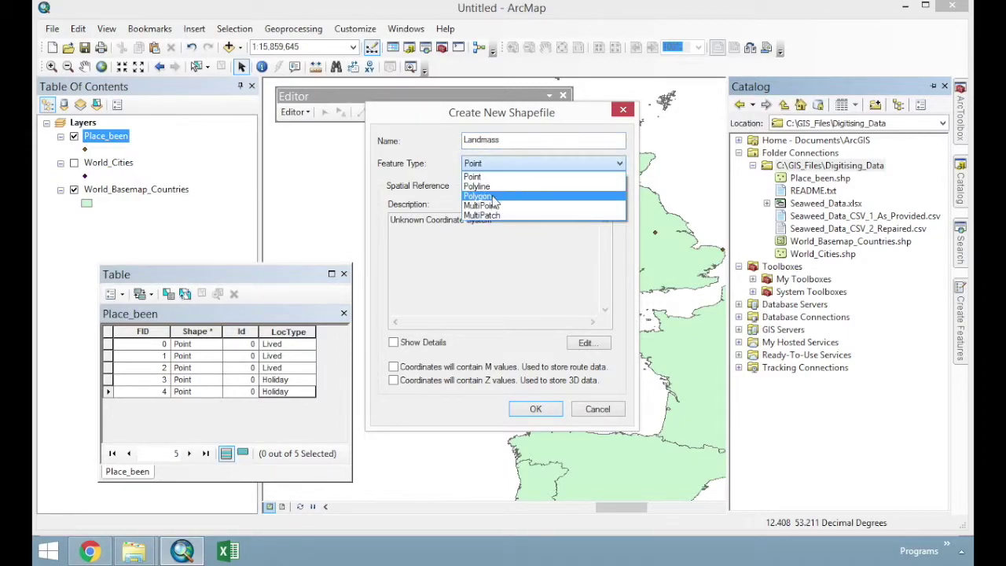
{"action": "left_click", "coordinate": [501, 193]}
- Assign the WGS 1984 geographic coordinate system to the Landmass shapefile and create it
{"action": "left_click", "coordinate": [589, 343]}
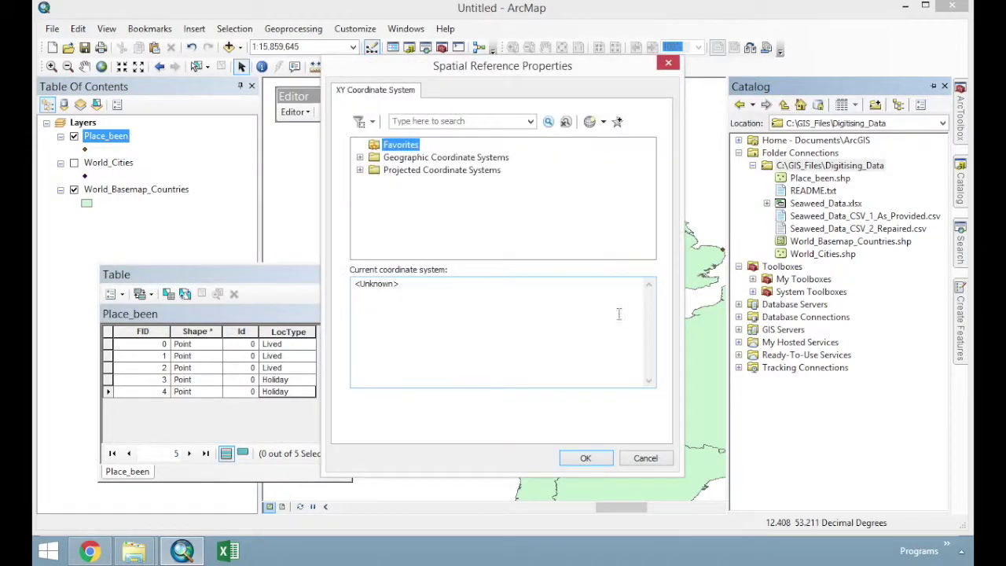
{"action": "left_click", "coordinate": [360, 158]}
{"action": "left_click_drag", "start_coordinate": [651, 179], "coordinate": [649, 235]}
{"action": "left_click", "coordinate": [374, 233]}
{"action": "left_click", "coordinate": [431, 234]}
{"action": "left_click", "coordinate": [591, 458]}
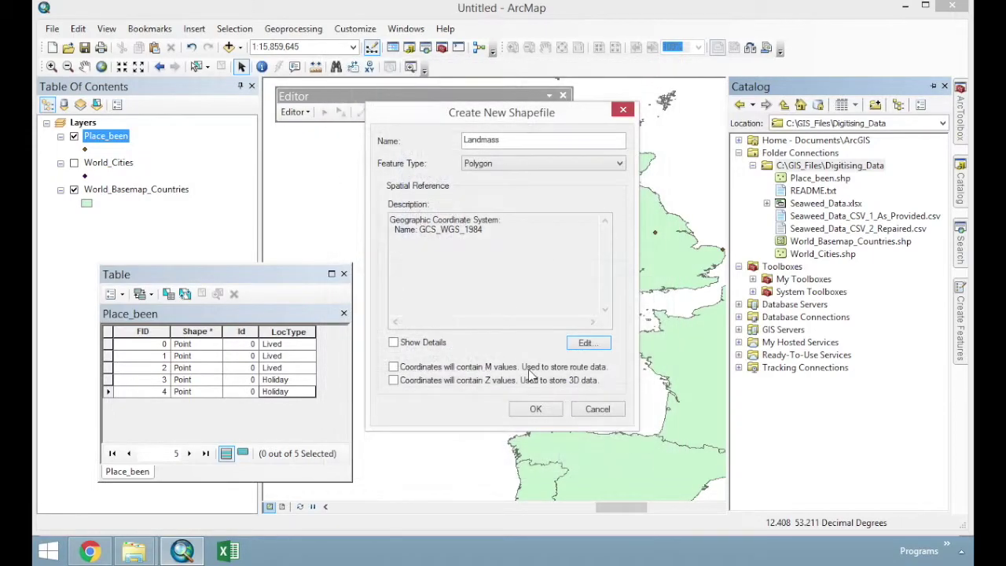
{"action": "left_click", "coordinate": [534, 408]}
- Start another new shapefile in the Digitising_Data folder, named Rivers, with Polyline as its feature type
{"action": "right_click", "coordinate": [833, 165]}
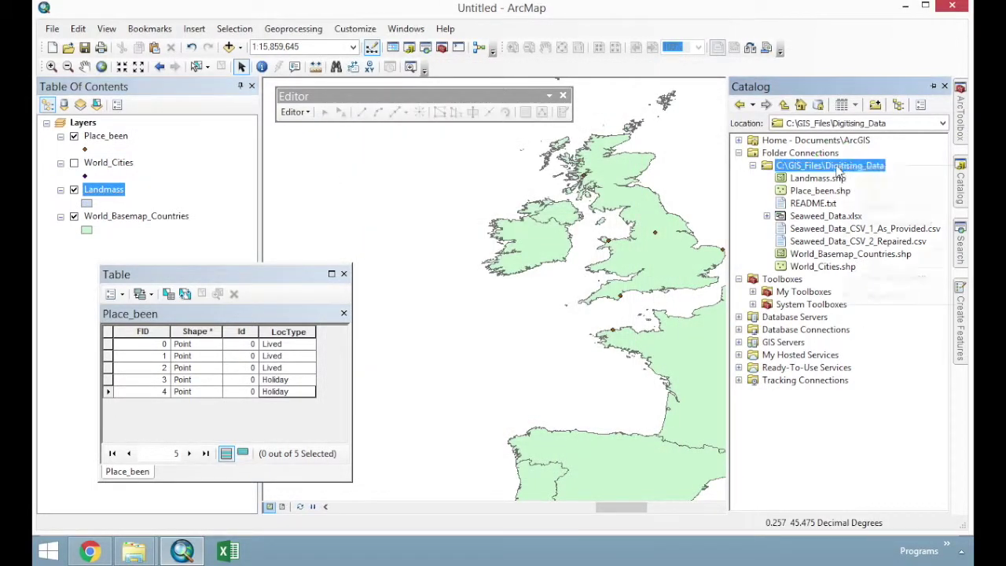
{"action": "mouse_move", "coordinate": [889, 266]}
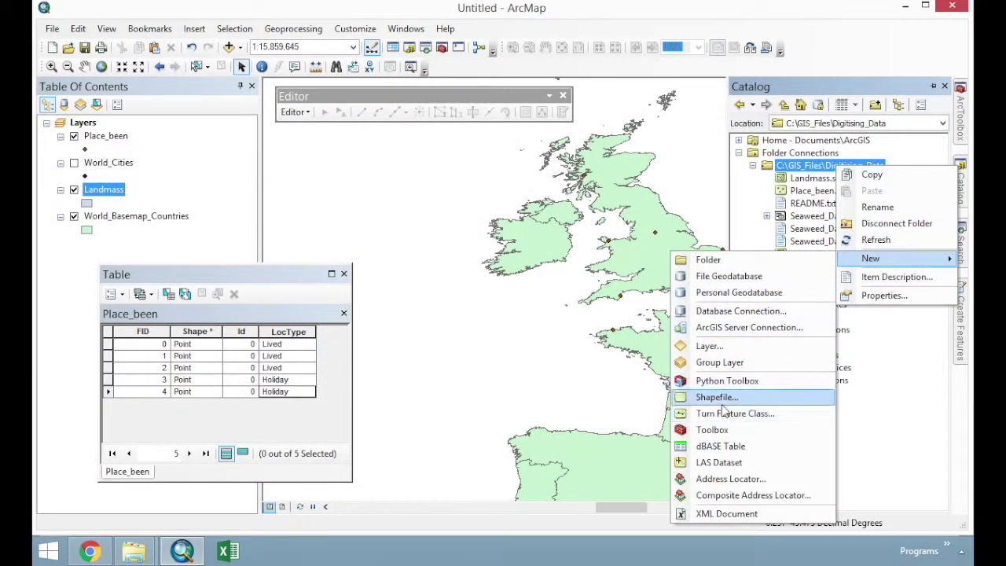
{"action": "left_click", "coordinate": [715, 397]}
{"action": "type", "text": "Rivers"}
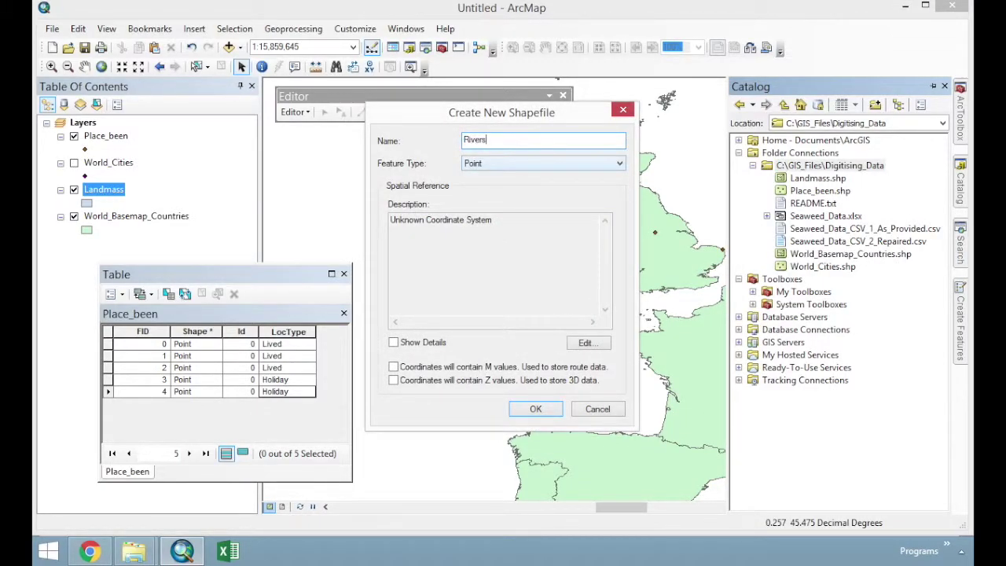
{"action": "left_click", "coordinate": [533, 167]}
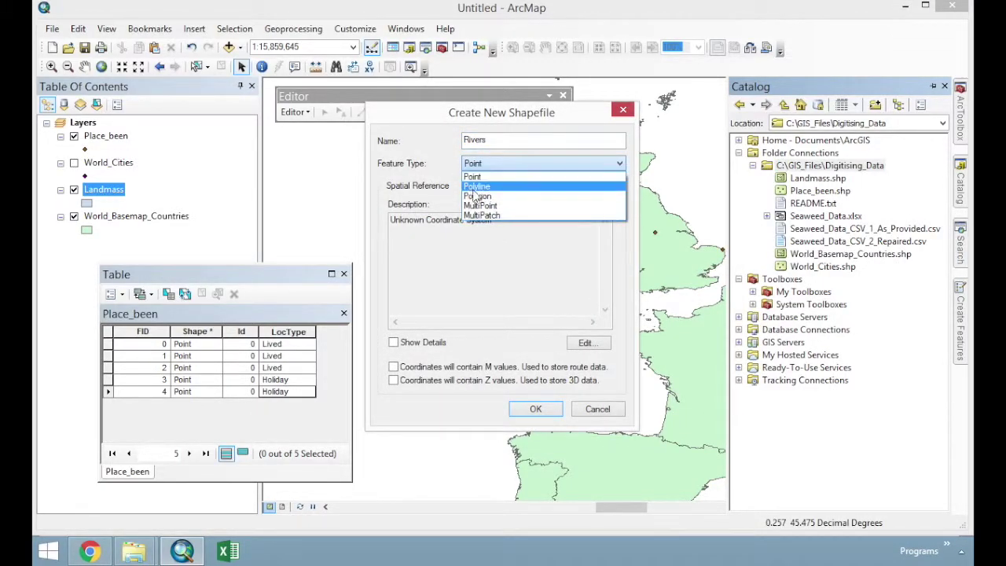
{"action": "left_click", "coordinate": [477, 186]}
- Assign the WGS 1984 geographic coordinate system to the Rivers shapefile and create it
{"action": "left_click", "coordinate": [588, 342]}
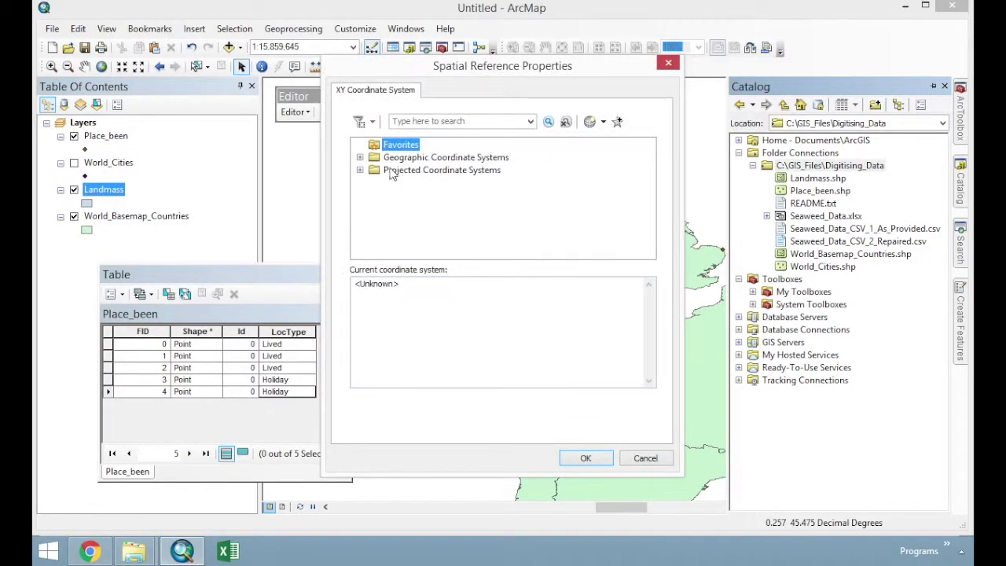
{"action": "left_click", "coordinate": [365, 152]}
{"action": "left_click_drag", "start_coordinate": [648, 179], "coordinate": [649, 240]}
{"action": "left_click", "coordinate": [374, 240]}
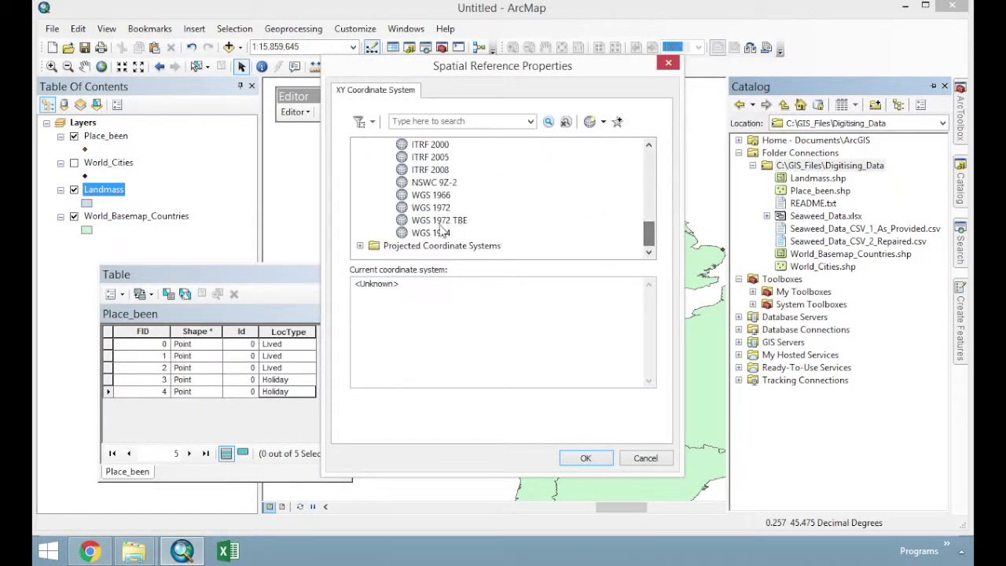
{"action": "left_click", "coordinate": [440, 235]}
{"action": "left_click", "coordinate": [585, 458]}
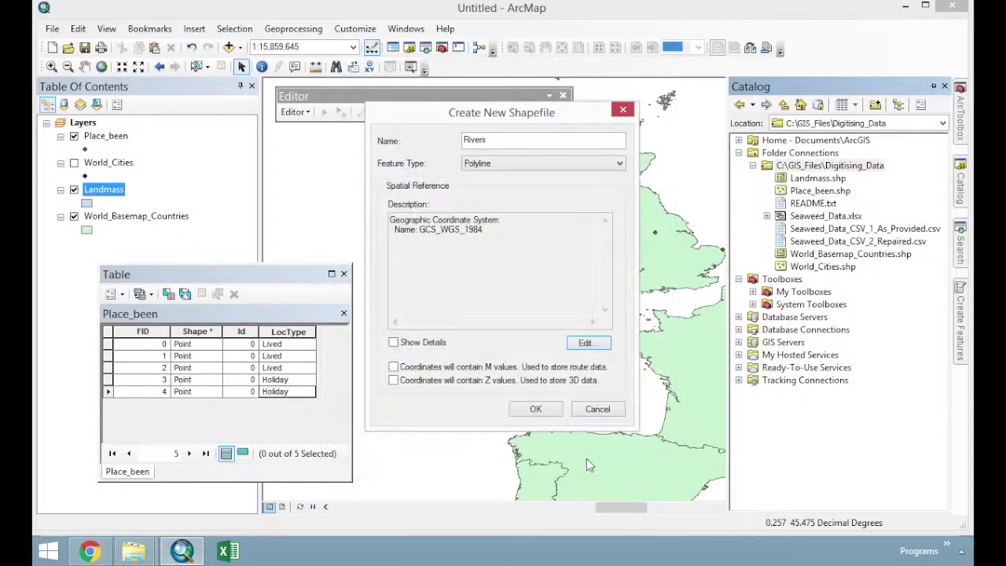
{"action": "left_click", "coordinate": [541, 409]}
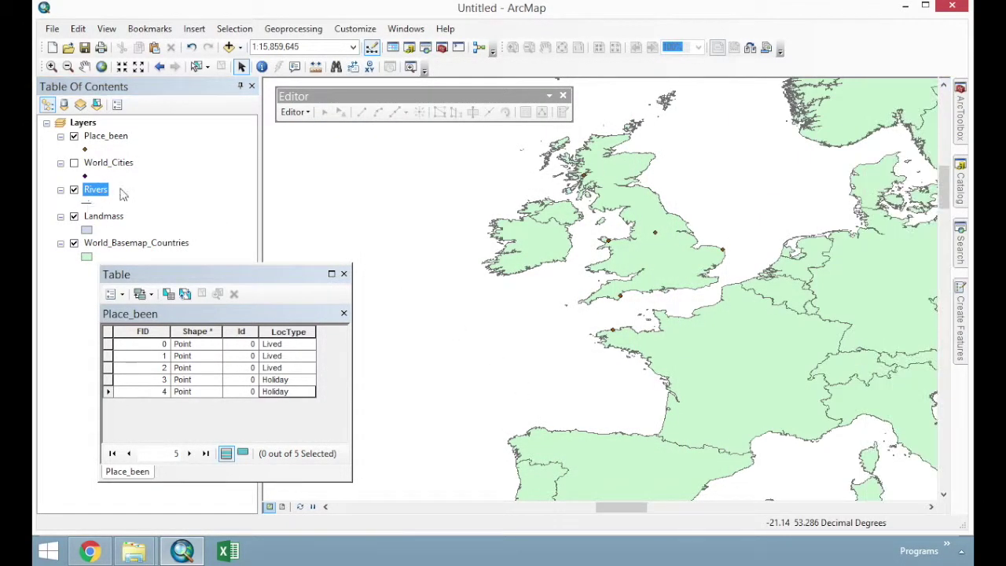
- Move the Rivers and Landmass layers above Place_been, with Rivers first, and start an edit session despite the World_Cities warning
{"action": "left_click_drag", "start_coordinate": [93, 195], "coordinate": [120, 130]}
{"action": "left_click_drag", "start_coordinate": [103, 218], "coordinate": [127, 157]}
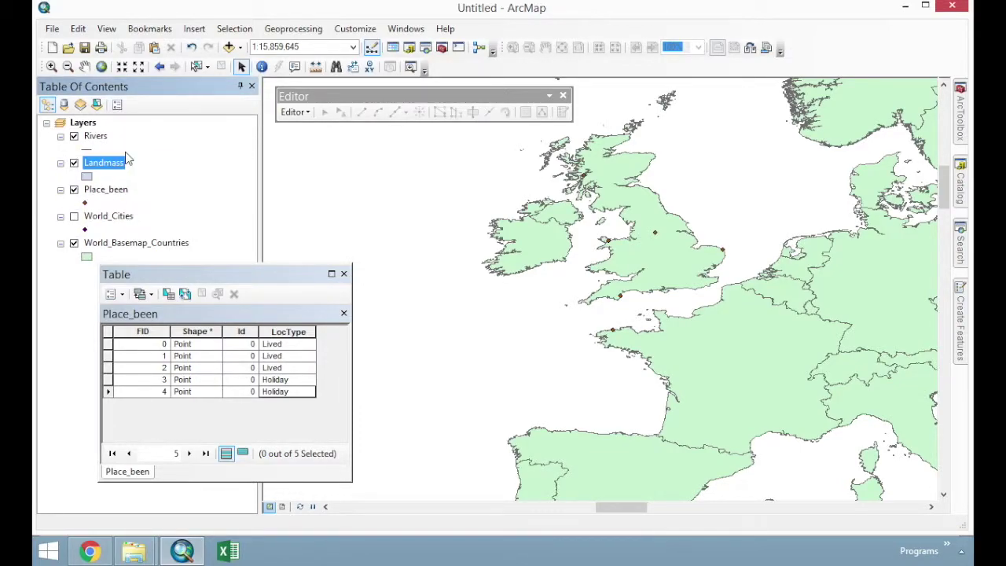
{"action": "left_click", "coordinate": [296, 112]}
{"action": "left_click", "coordinate": [311, 127]}
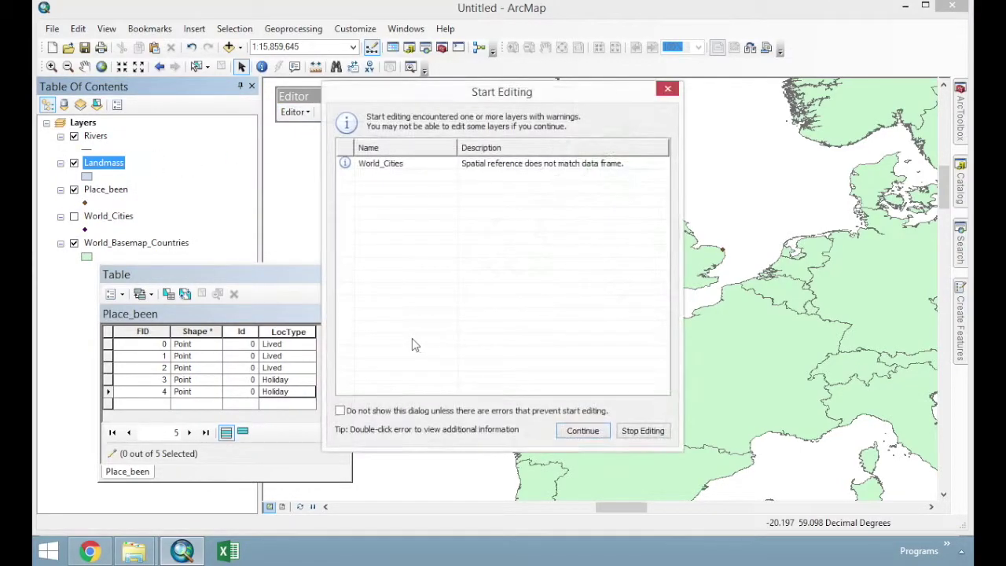
{"action": "left_click", "coordinate": [584, 429]}
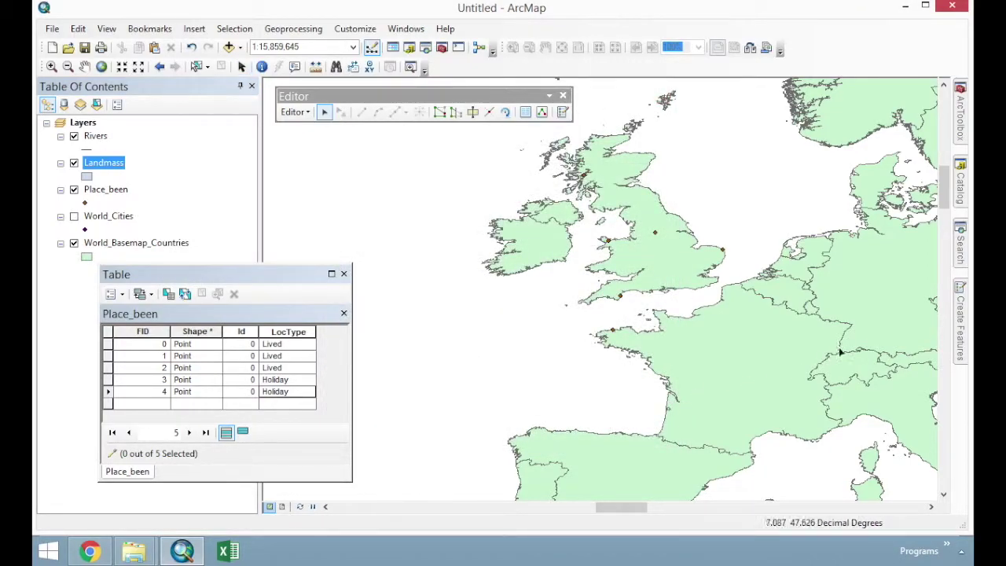
- Digitise a winding Rivers line from northern England down to the south coast
{"action": "left_click", "coordinate": [961, 322]}
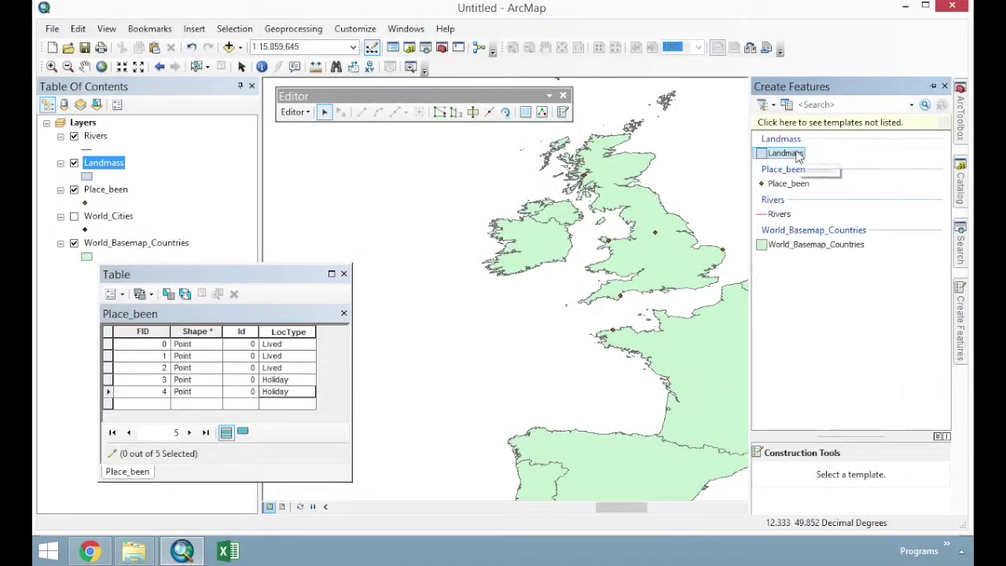
{"action": "left_click", "coordinate": [782, 214]}
{"action": "left_click", "coordinate": [788, 476]}
{"action": "left_click", "coordinate": [642, 206]}
{"action": "left_click", "coordinate": [658, 221]}
{"action": "left_click", "coordinate": [668, 235]}
{"action": "left_click", "coordinate": [667, 249]}
{"action": "left_click", "coordinate": [655, 276]}
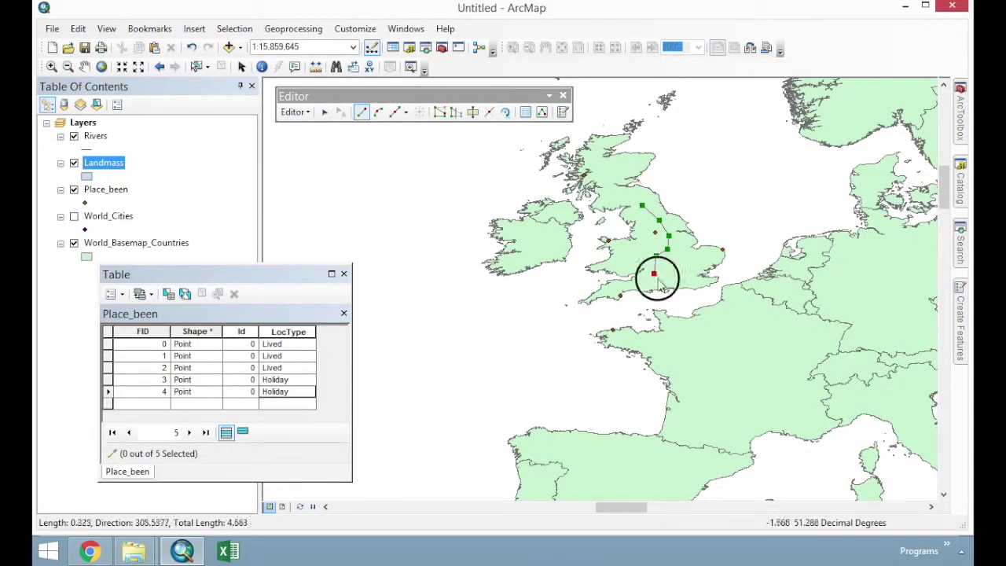
{"action": "double_click", "coordinate": [672, 289]}
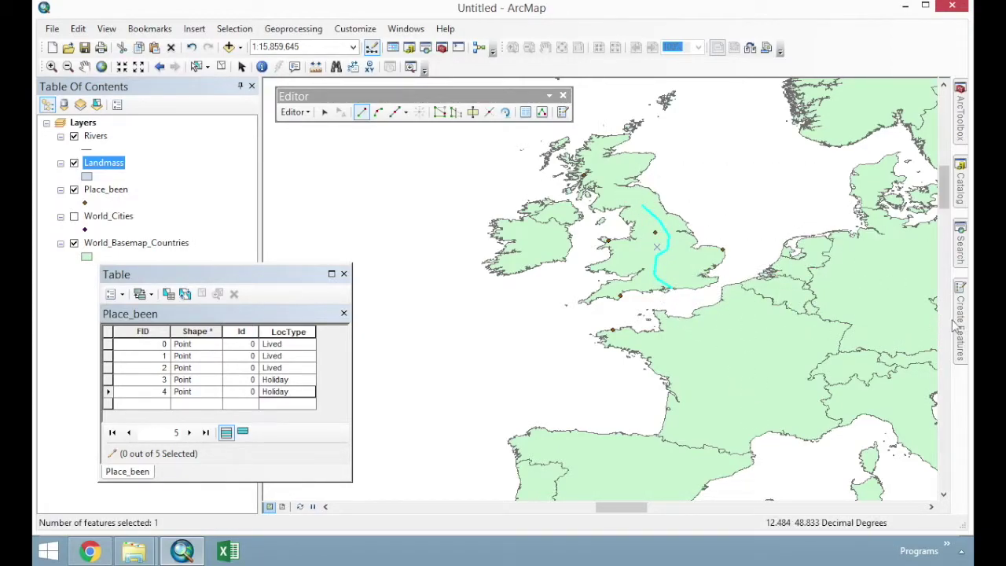
- Digitise an irregular Landmass polygon with a notch in its upper edge, in the sea southwest of Britain and west of Brittany
{"action": "mouse_move", "coordinate": [959, 322]}
{"action": "left_click", "coordinate": [786, 154]}
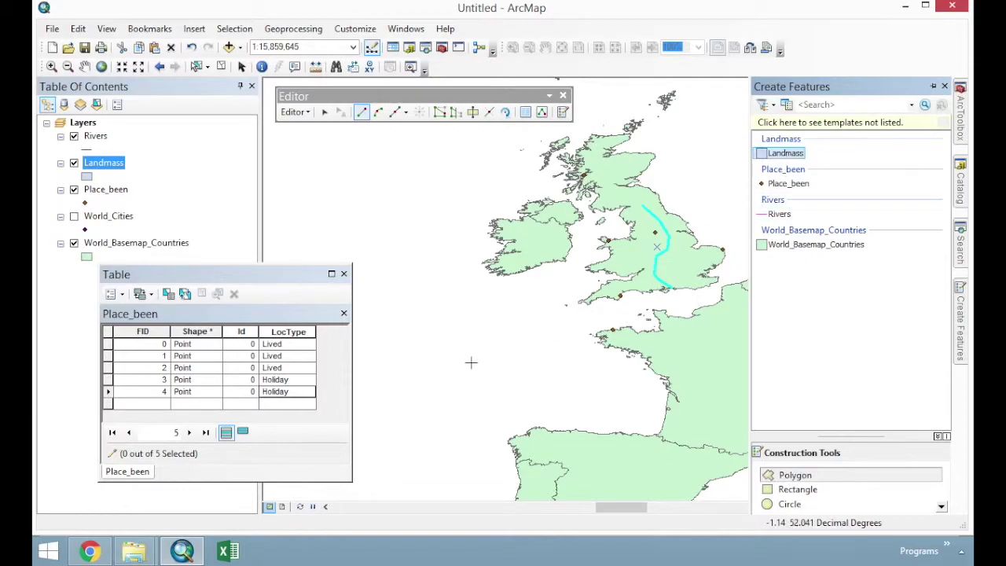
{"action": "left_click", "coordinate": [481, 327]}
{"action": "left_click", "coordinate": [435, 338]}
{"action": "left_click", "coordinate": [432, 372]}
{"action": "left_click", "coordinate": [479, 399]}
{"action": "left_click", "coordinate": [540, 406]}
{"action": "left_click", "coordinate": [575, 396]}
{"action": "left_click", "coordinate": [579, 355]}
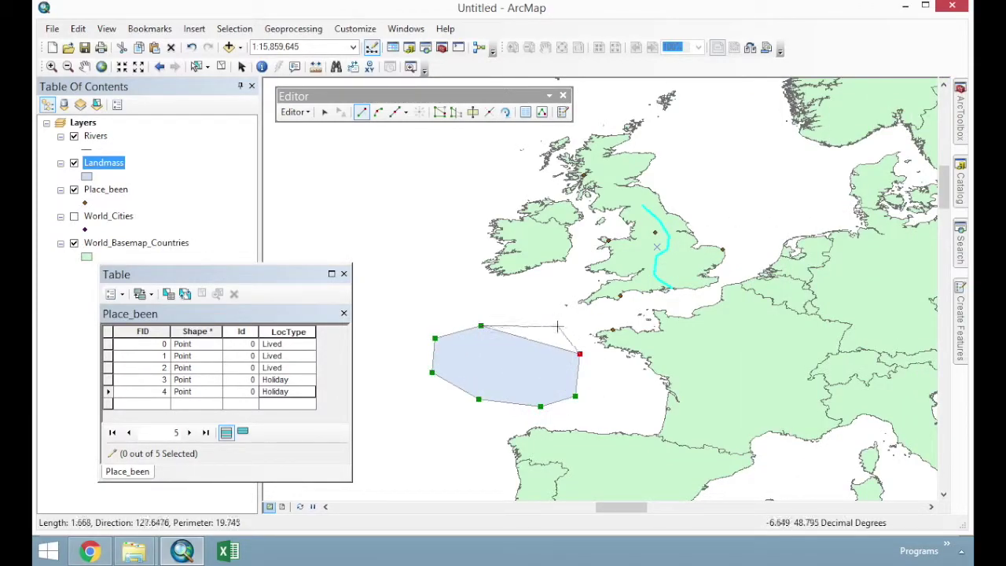
{"action": "left_click", "coordinate": [554, 325]}
{"action": "left_click", "coordinate": [547, 304]}
{"action": "left_click", "coordinate": [543, 299]}
{"action": "left_click", "coordinate": [517, 300]}
{"action": "left_click", "coordinate": [510, 344]}
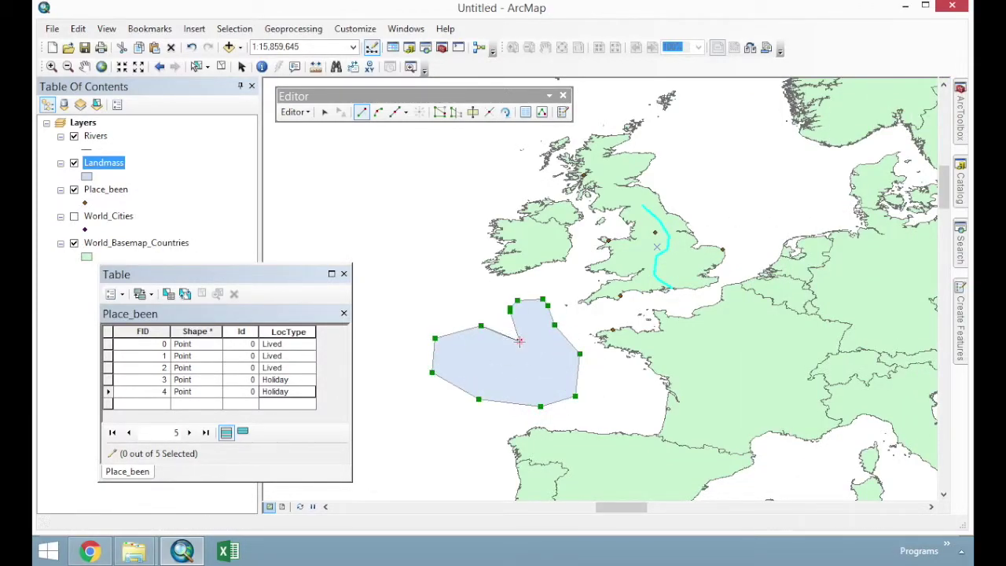
{"action": "double_click", "coordinate": [493, 333]}
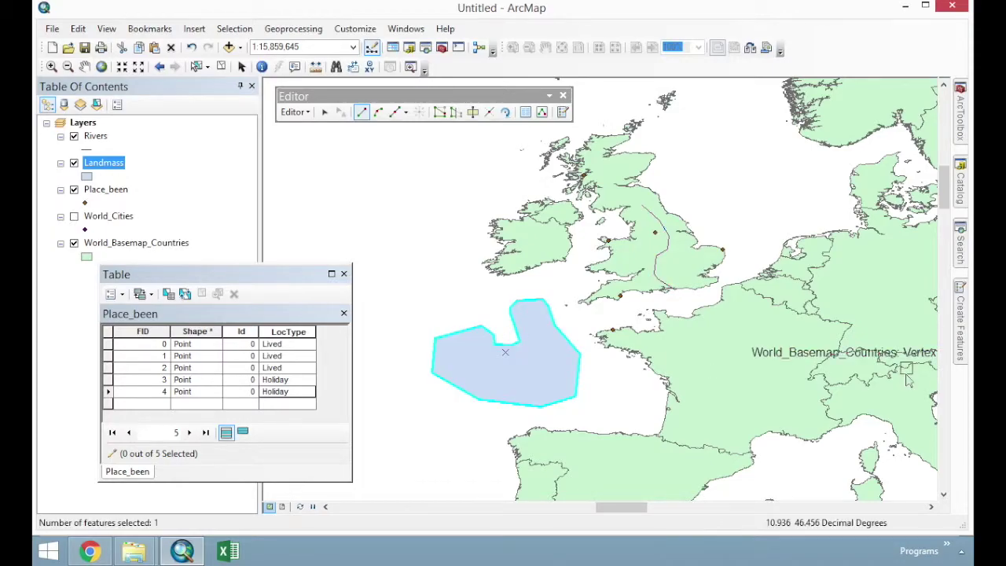
- Draw a second, irregular Landmass polygon with the Freehand tool in the Atlantic northwest of Ireland
{"action": "left_click", "coordinate": [962, 346]}
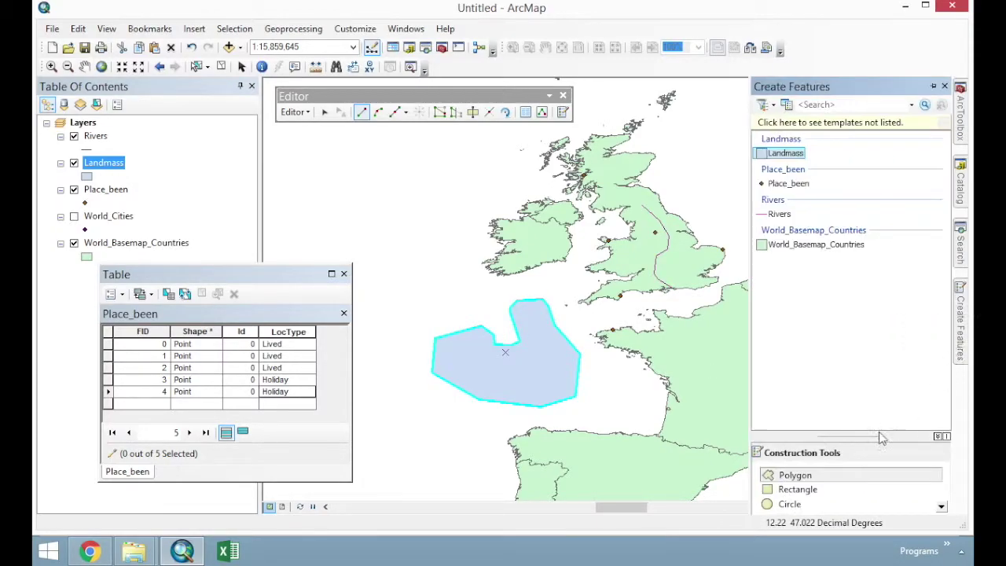
{"action": "left_click", "coordinate": [941, 506]}
{"action": "left_click", "coordinate": [941, 506]}
{"action": "left_click", "coordinate": [796, 474]}
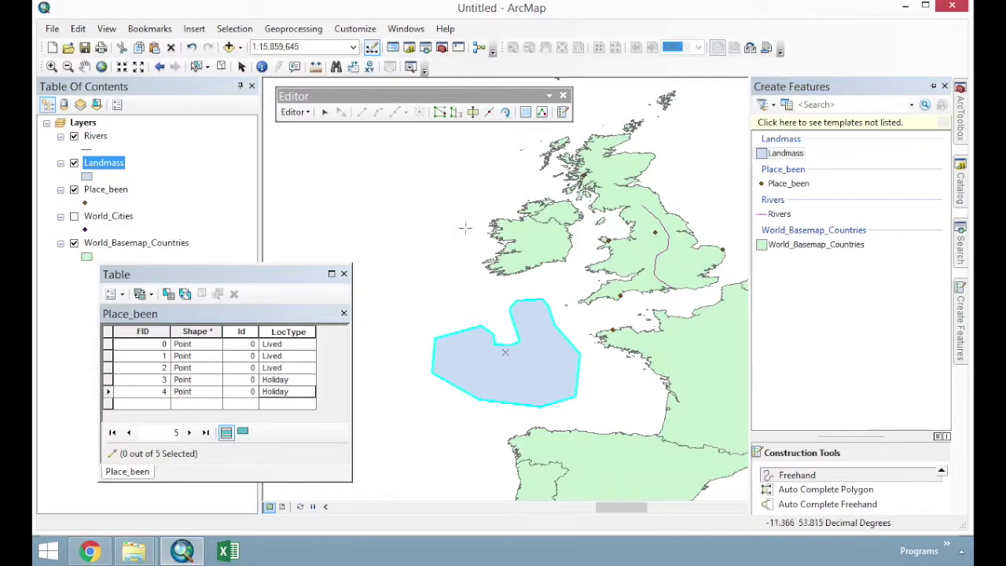
{"action": "left_click", "coordinate": [397, 179]}
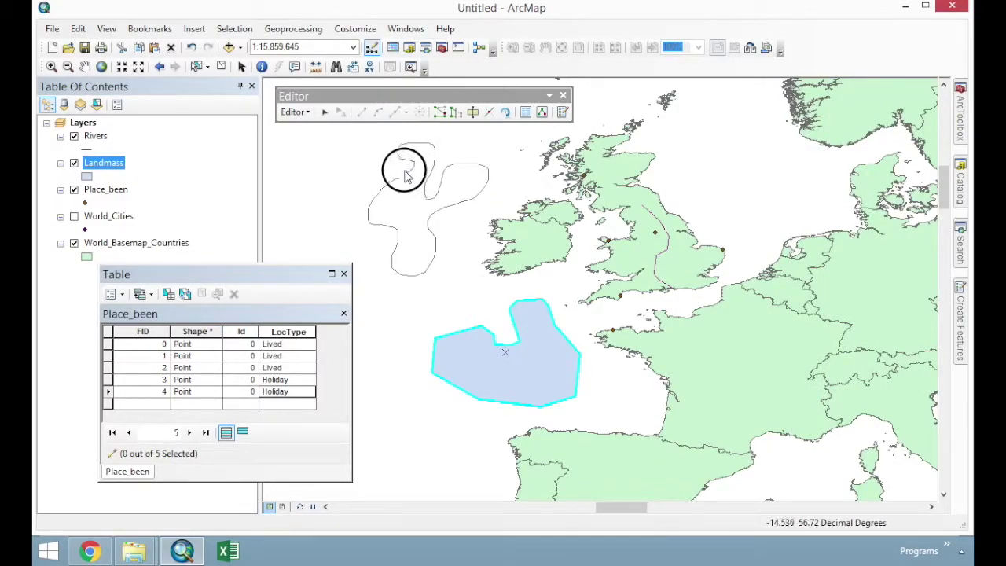
{"action": "left_click", "coordinate": [351, 179]}
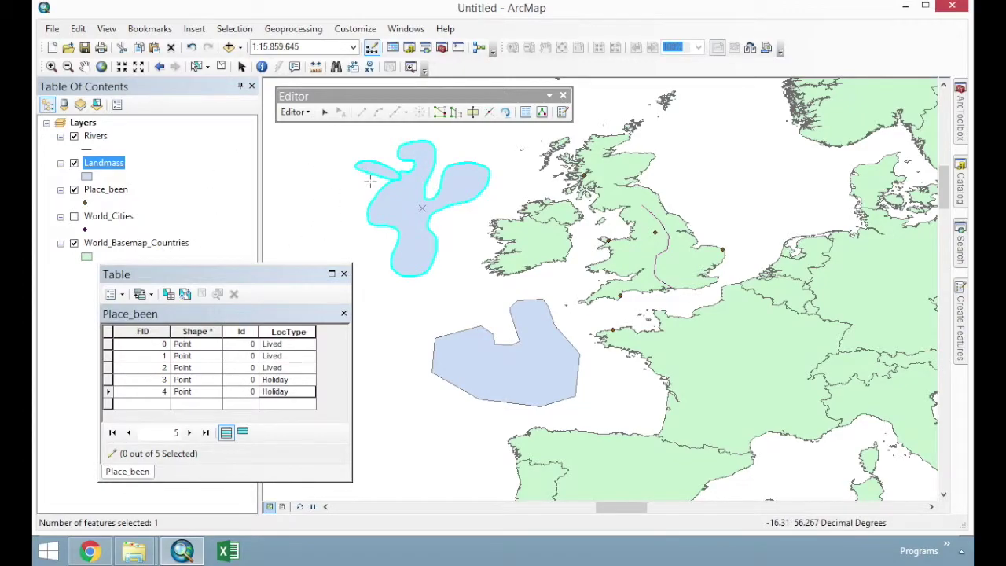
- Stop the edit session and save the Rivers and Landmass edits
{"action": "left_click", "coordinate": [295, 111]}
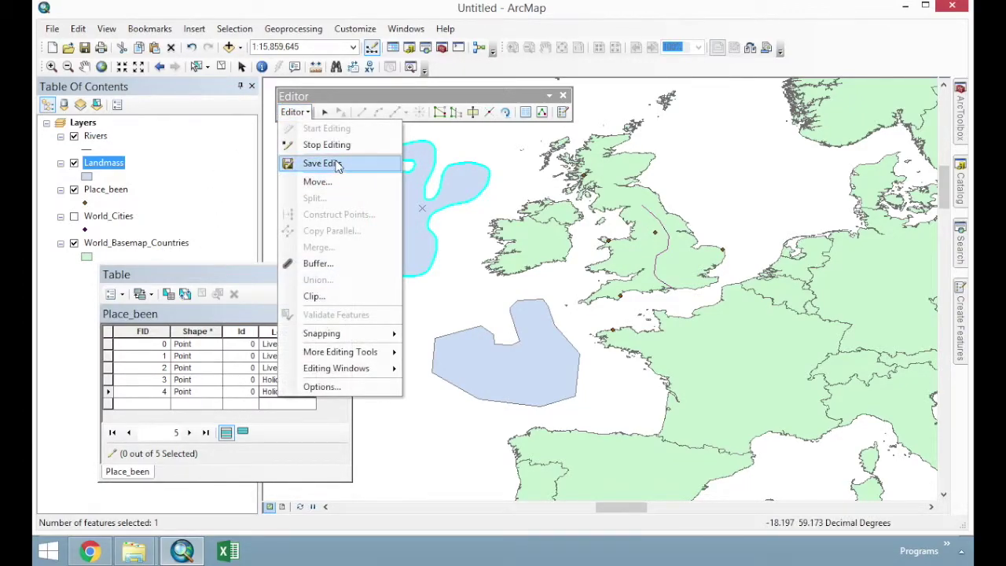
{"action": "left_click", "coordinate": [325, 144]}
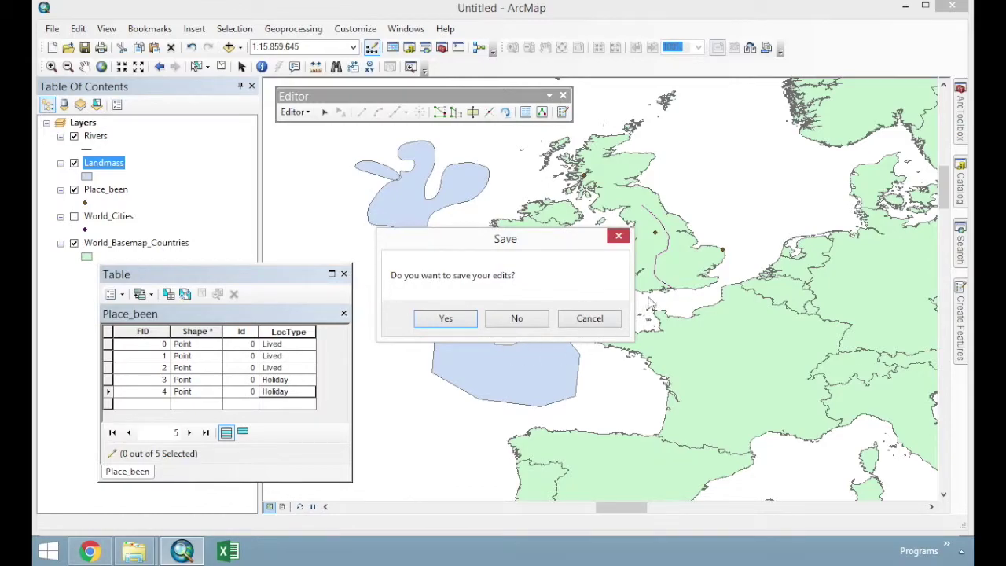
{"action": "left_click", "coordinate": [451, 319]}
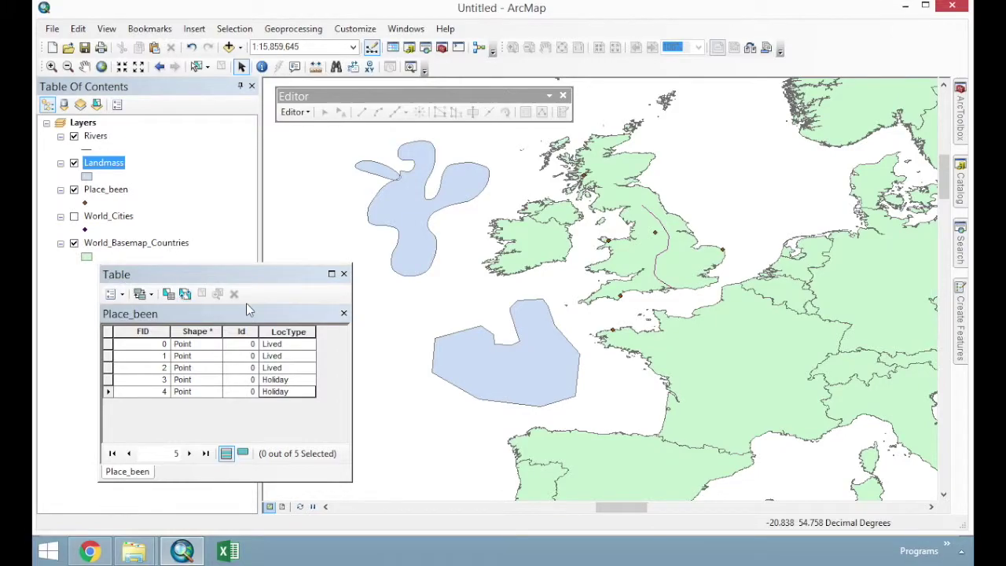
- Categorise the Place_been symbology by unique values of the LocType field and add all values
{"action": "left_click_drag", "start_coordinate": [276, 274], "coordinate": [270, 278]}
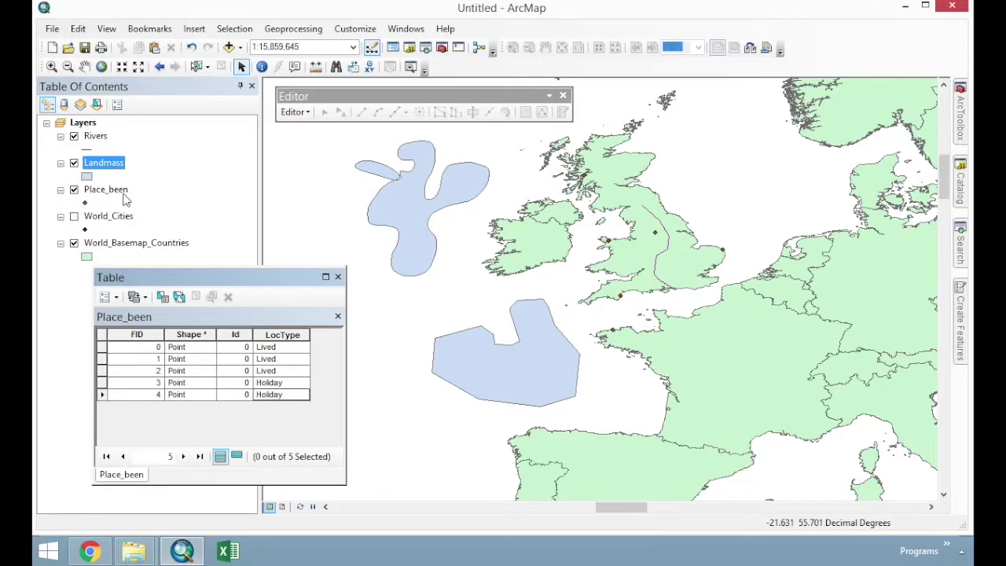
{"action": "right_click", "coordinate": [96, 190]}
{"action": "left_click", "coordinate": [199, 500]}
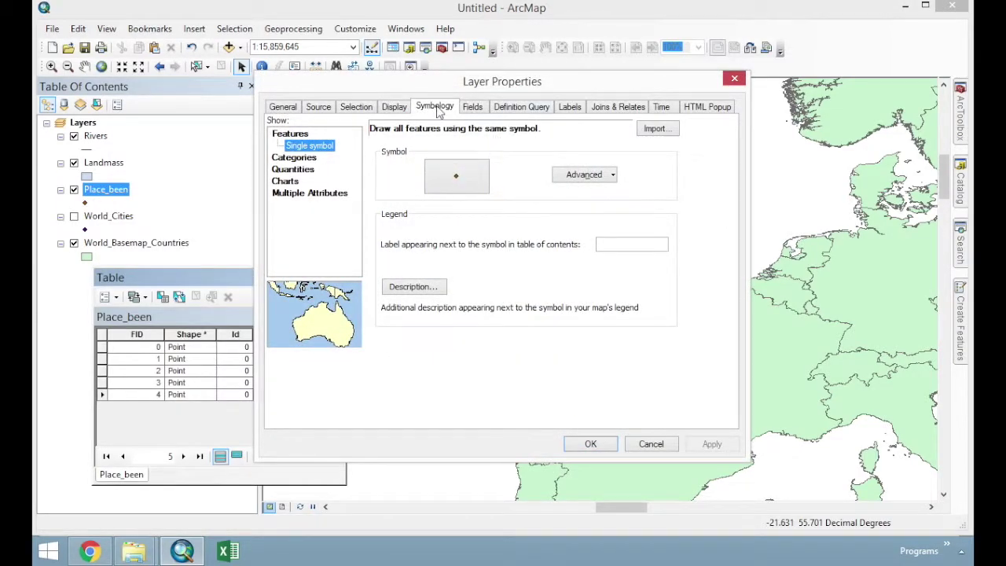
{"action": "left_click", "coordinate": [310, 158]}
{"action": "left_click", "coordinate": [460, 159]}
{"action": "left_click", "coordinate": [446, 182]}
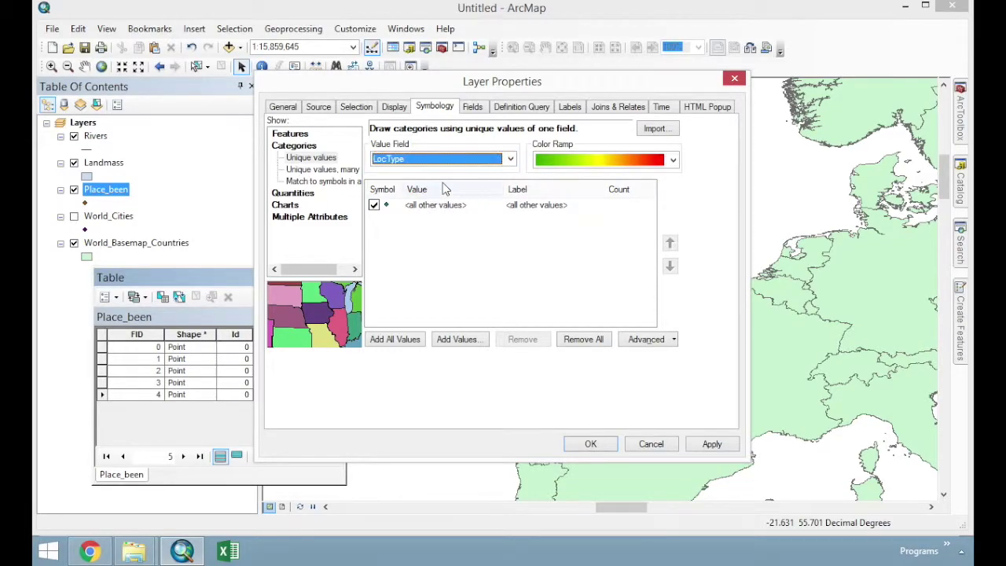
{"action": "left_click", "coordinate": [411, 346]}
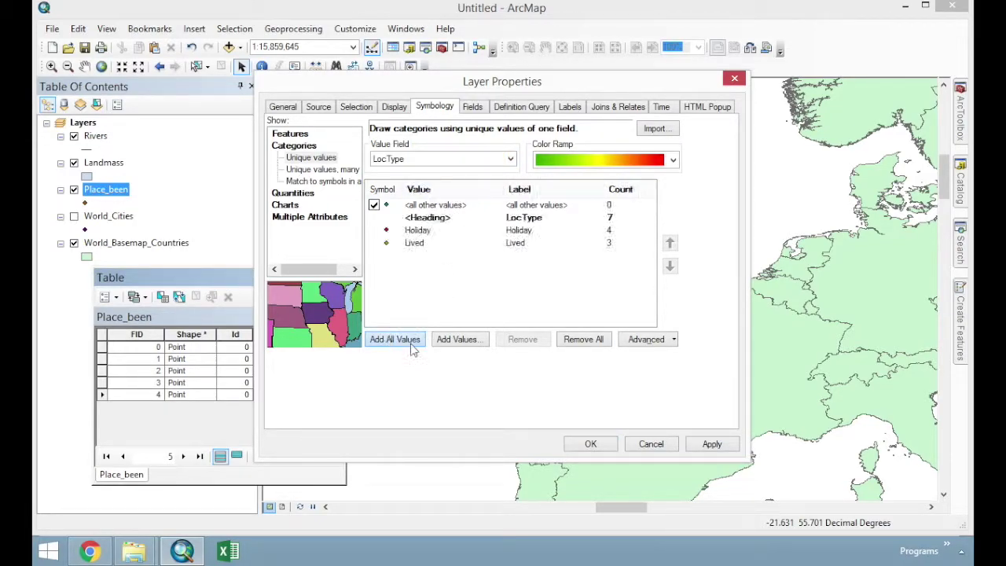
- Enlarge all Place_been category symbols to size 8 and apply the layer's symbology
{"action": "right_click", "coordinate": [389, 233]}
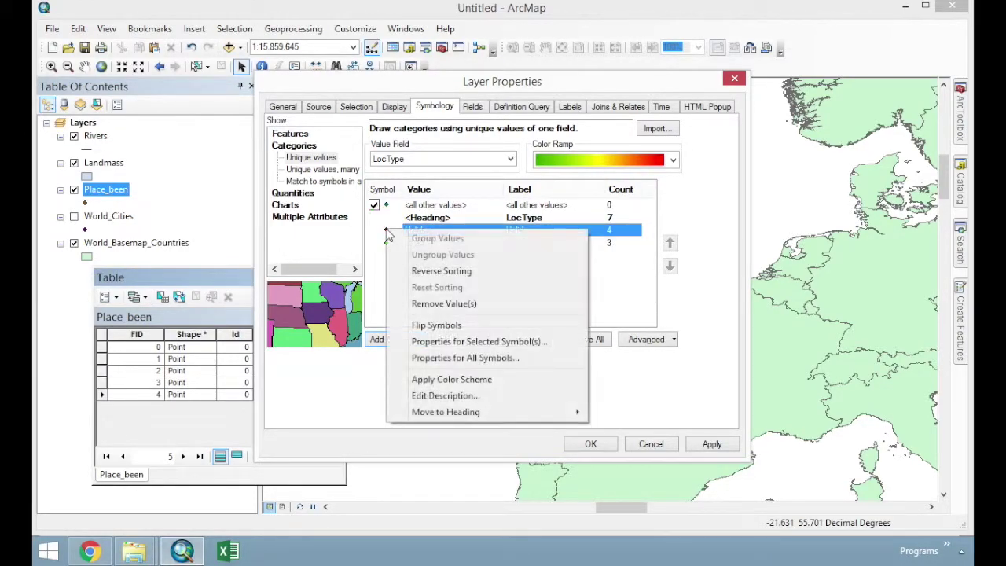
{"action": "left_click", "coordinate": [464, 357]}
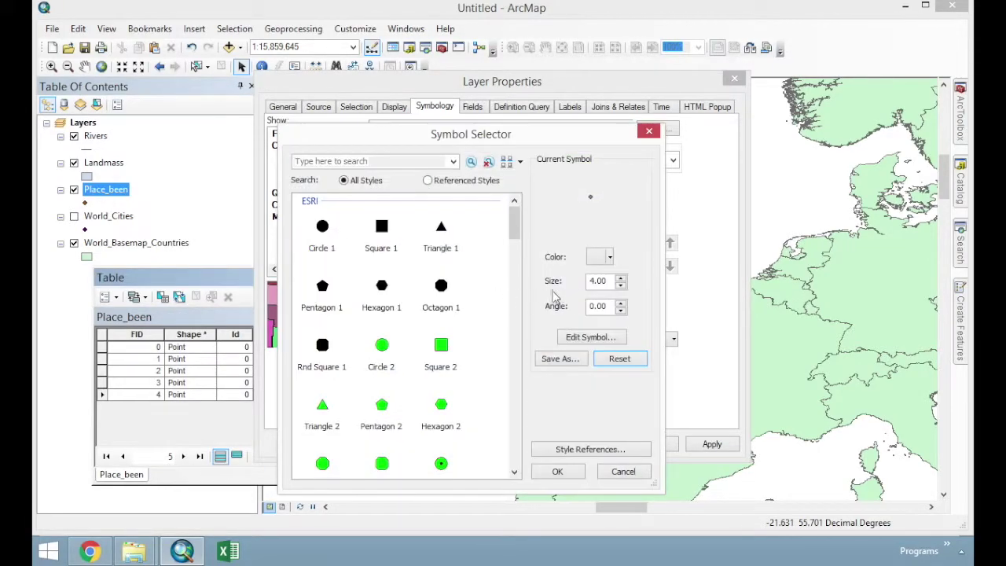
{"action": "left_click", "coordinate": [621, 281]}
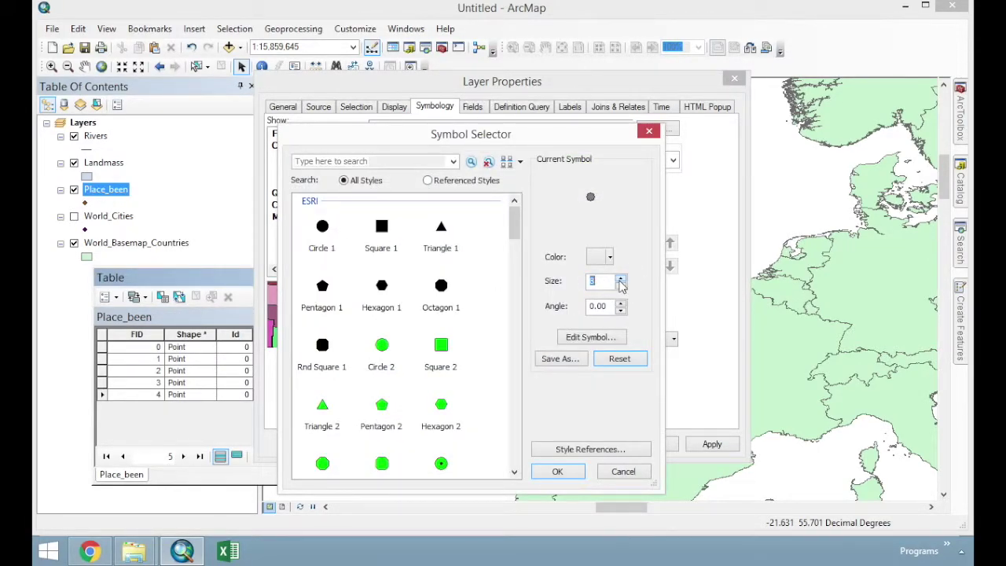
{"action": "left_click", "coordinate": [557, 471]}
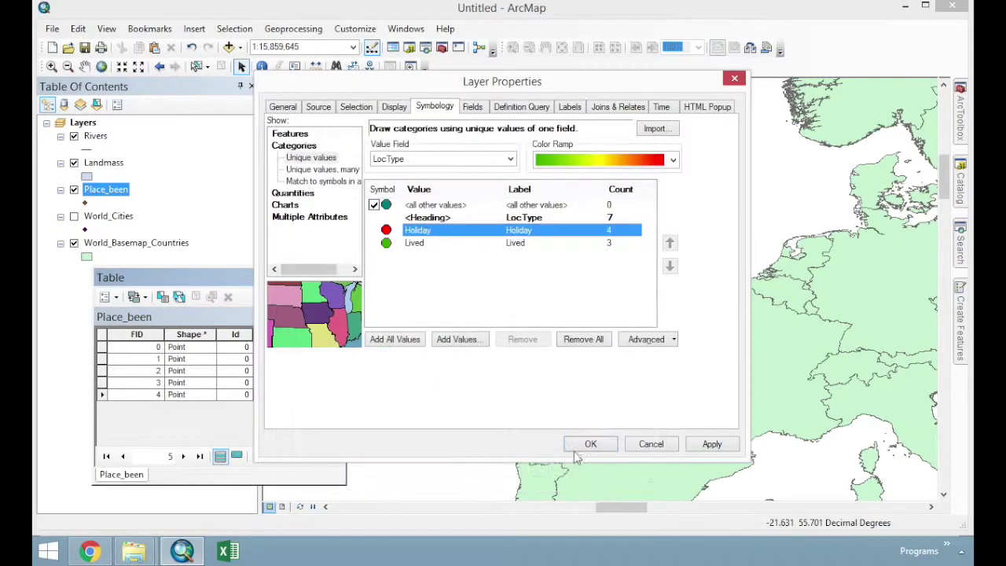
{"action": "left_click", "coordinate": [571, 445]}
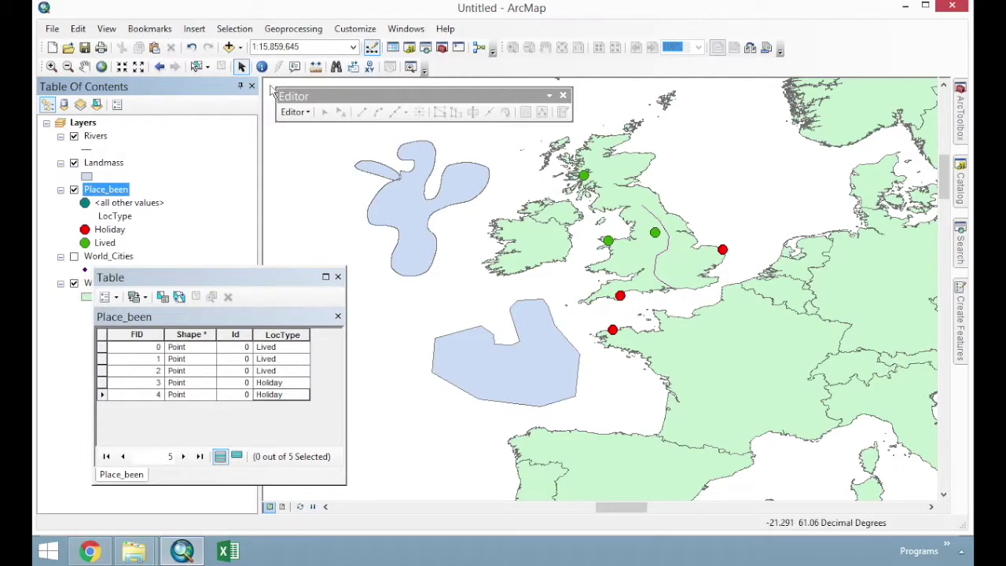
- Close the untitled map document without saving its changes
{"action": "left_click", "coordinate": [137, 68]}
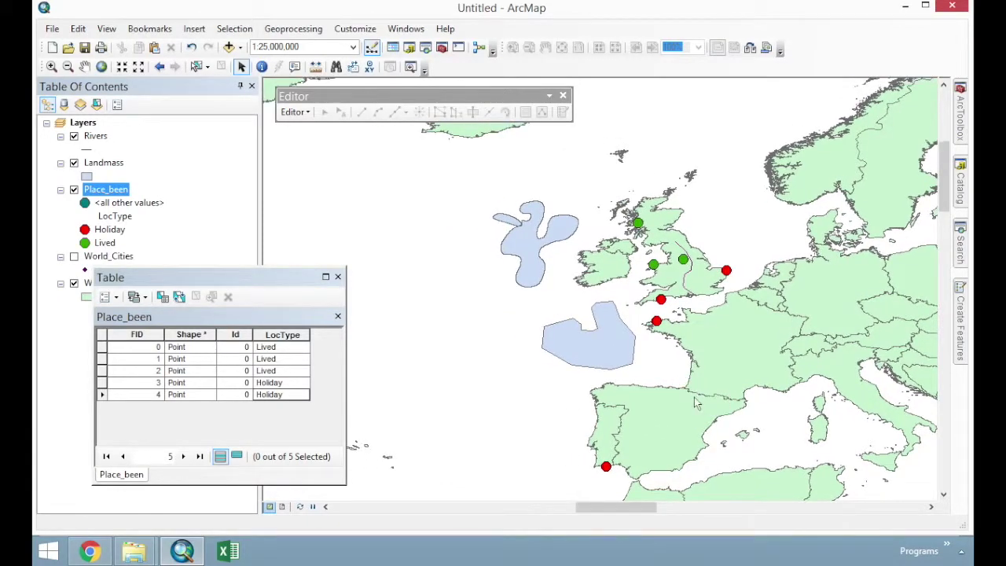
{"action": "left_click_drag", "start_coordinate": [694, 397], "coordinate": [643, 348]}
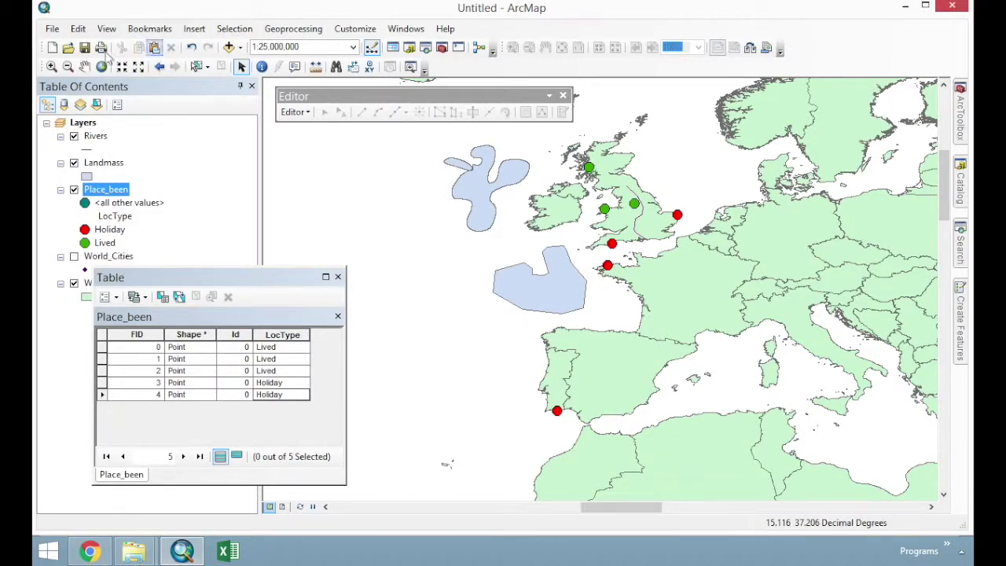
{"action": "left_click", "coordinate": [52, 28]}
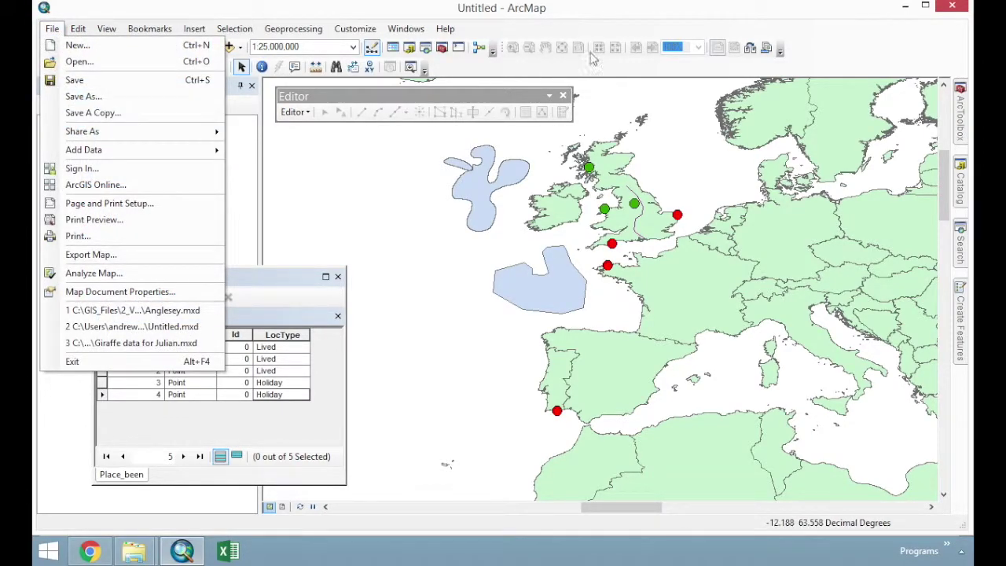
{"action": "left_click", "coordinate": [914, 35]}
{"action": "left_click", "coordinate": [951, 6]}
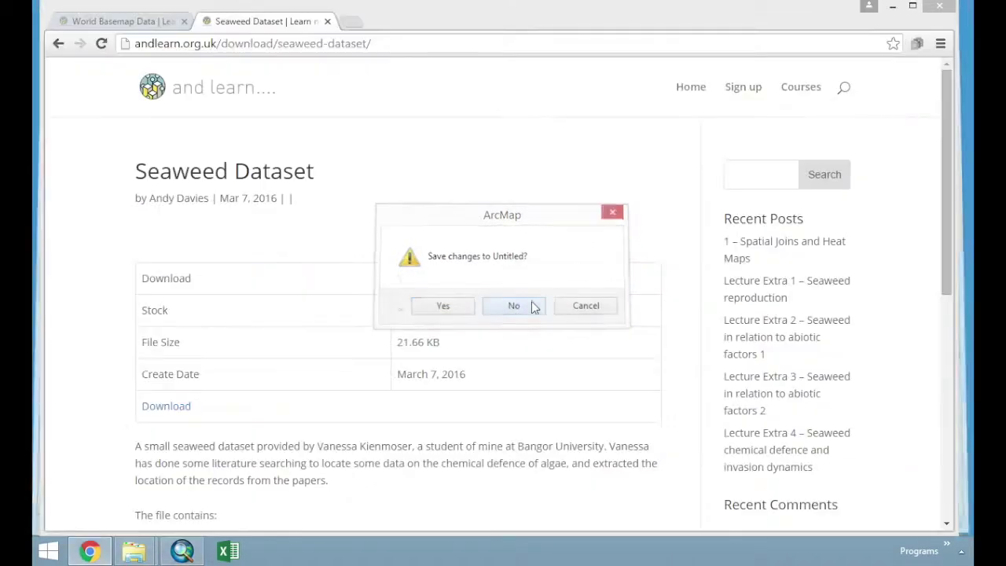
{"action": "left_click", "coordinate": [532, 304]}
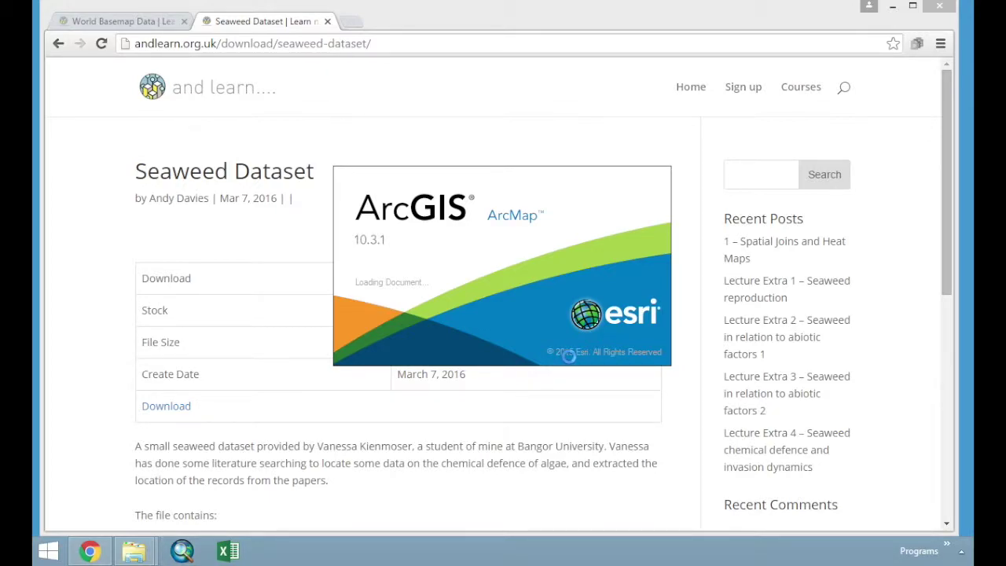
- Switch to the Digitising_Data folder and open the Seaweed_Data.xlsx workbook in Excel
{"action": "mouse_move", "coordinate": [134, 550]}
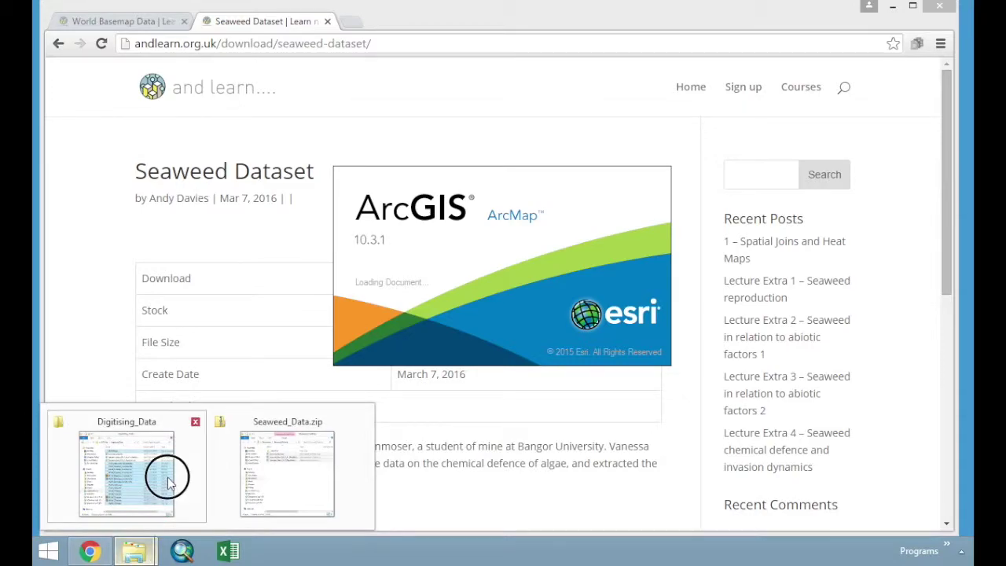
{"action": "left_click", "coordinate": [167, 481]}
{"action": "left_click_drag", "start_coordinate": [951, 228], "coordinate": [954, 370]}
{"action": "left_click", "coordinate": [669, 197]}
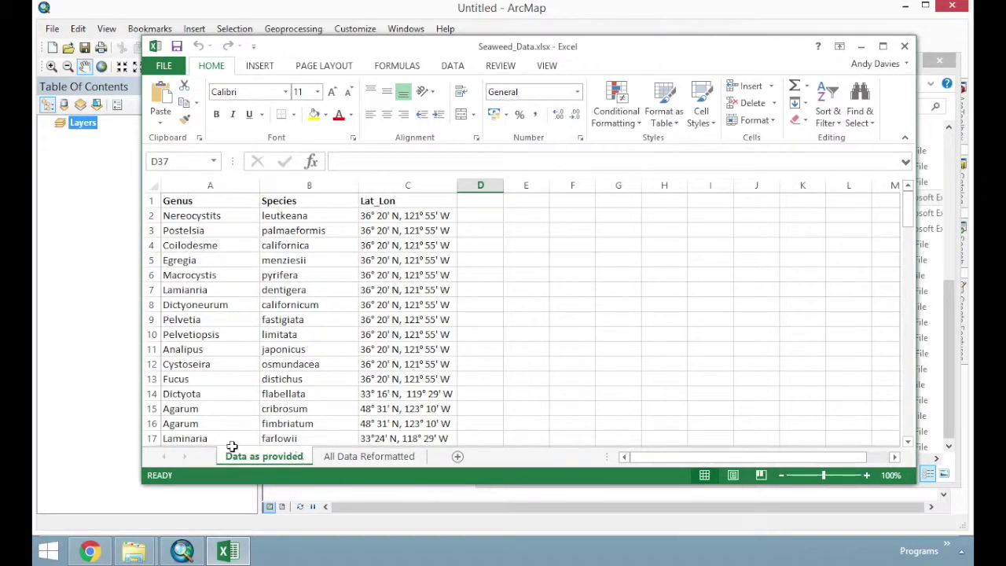
- Examine the Genus, Species and Lat_Lon columns on the Data as provided sheet and enlarge the workbook window
{"action": "left_click_drag", "start_coordinate": [193, 202], "coordinate": [409, 225]}
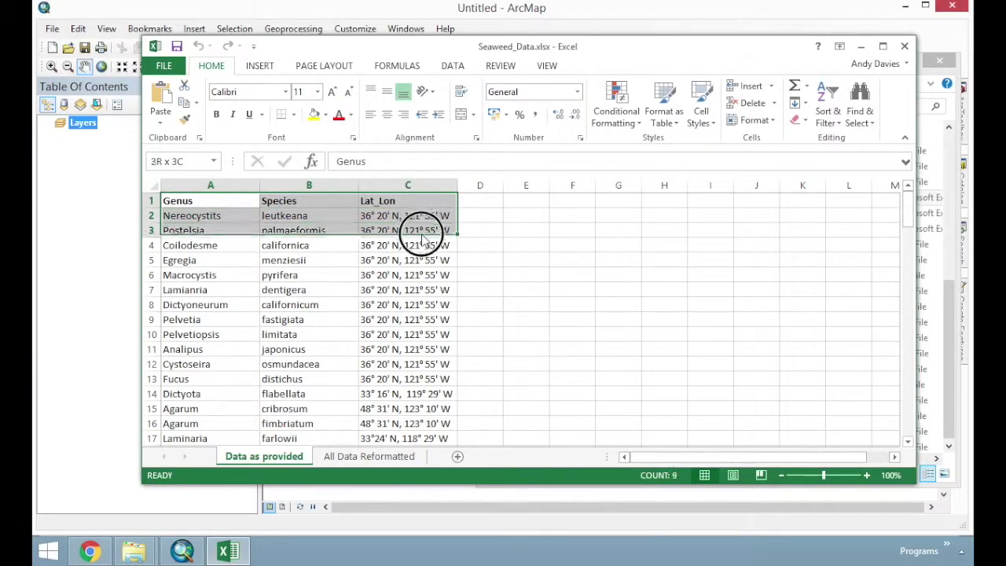
{"action": "left_click", "coordinate": [210, 185]}
{"action": "left_click", "coordinate": [315, 186]}
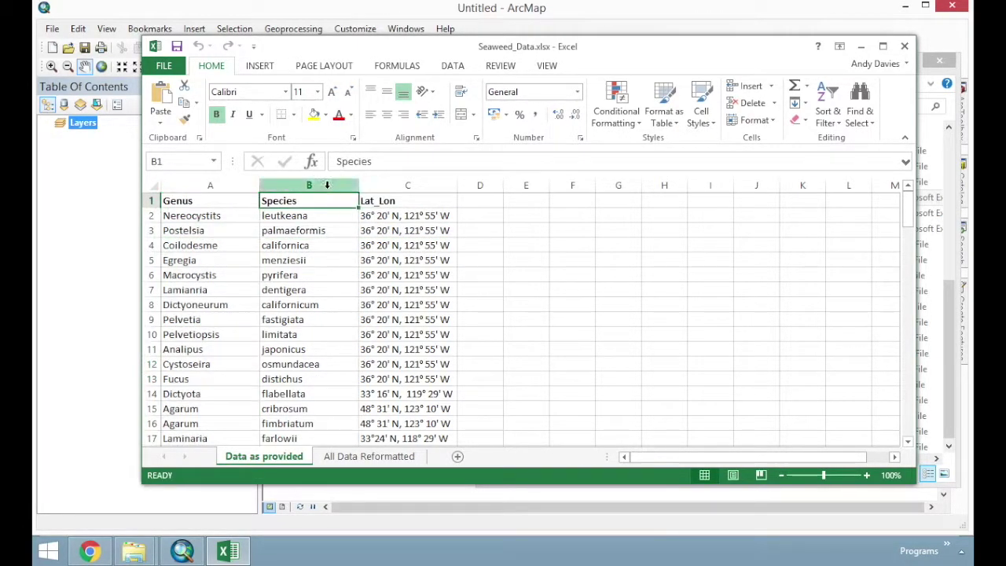
{"action": "left_click", "coordinate": [410, 186]}
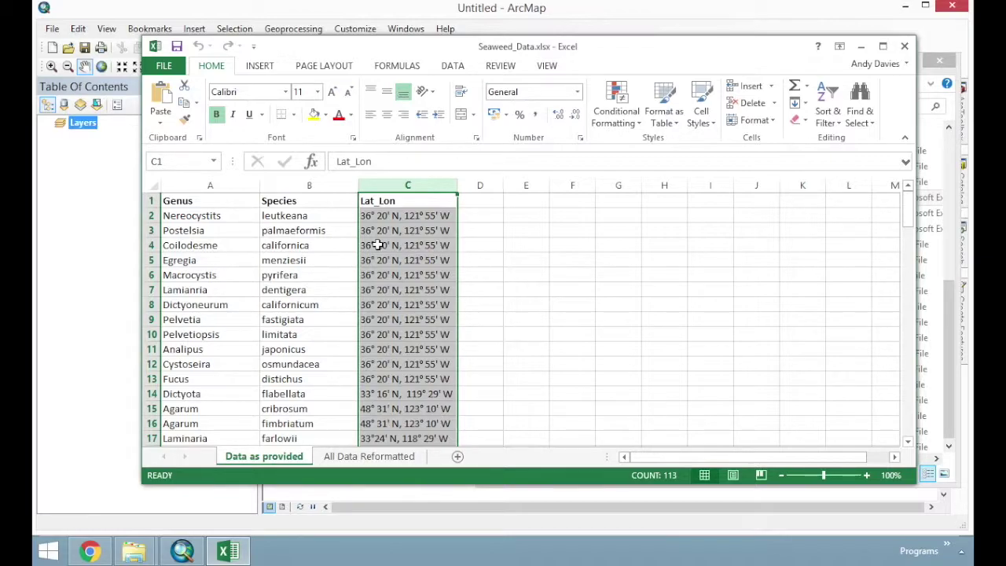
{"action": "left_click_drag", "start_coordinate": [397, 47], "coordinate": [321, 33]}
{"action": "left_click_drag", "start_coordinate": [842, 469], "coordinate": [914, 514]}
{"action": "left_click", "coordinate": [590, 320]}
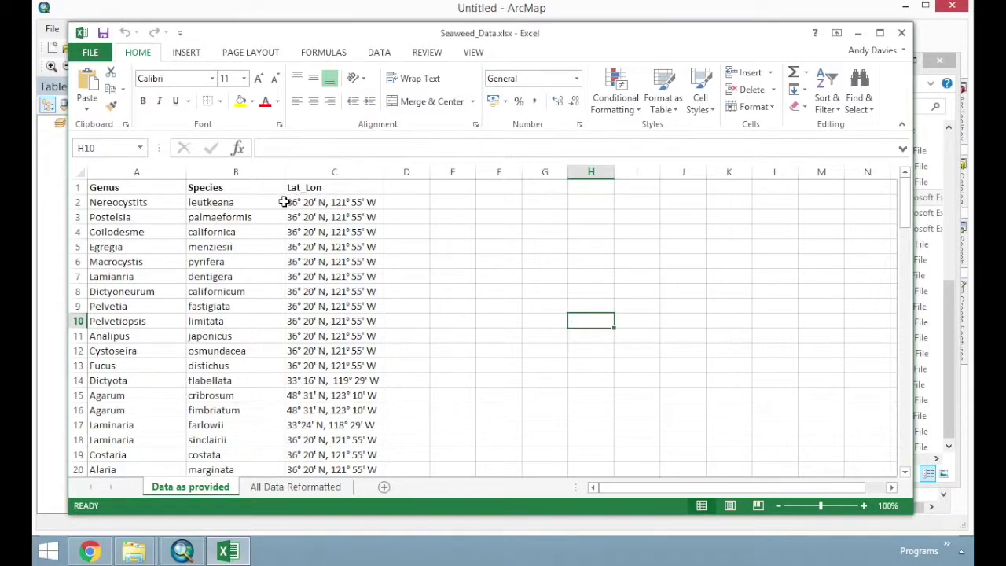
- Split the Lat_Lon column into separate columns with Text to Columns, delimited by Space only
{"action": "left_click", "coordinate": [345, 172]}
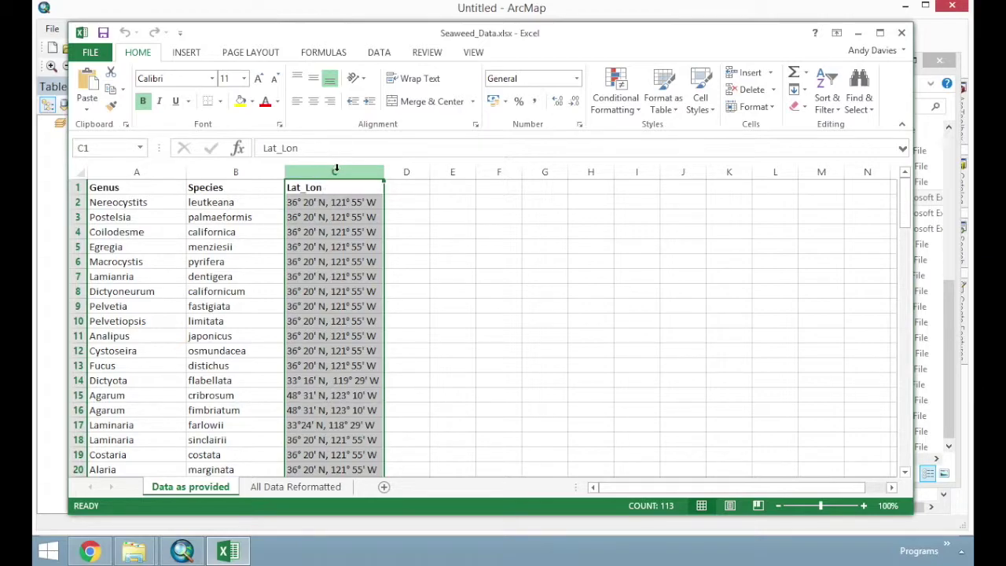
{"action": "left_click", "coordinate": [378, 52]}
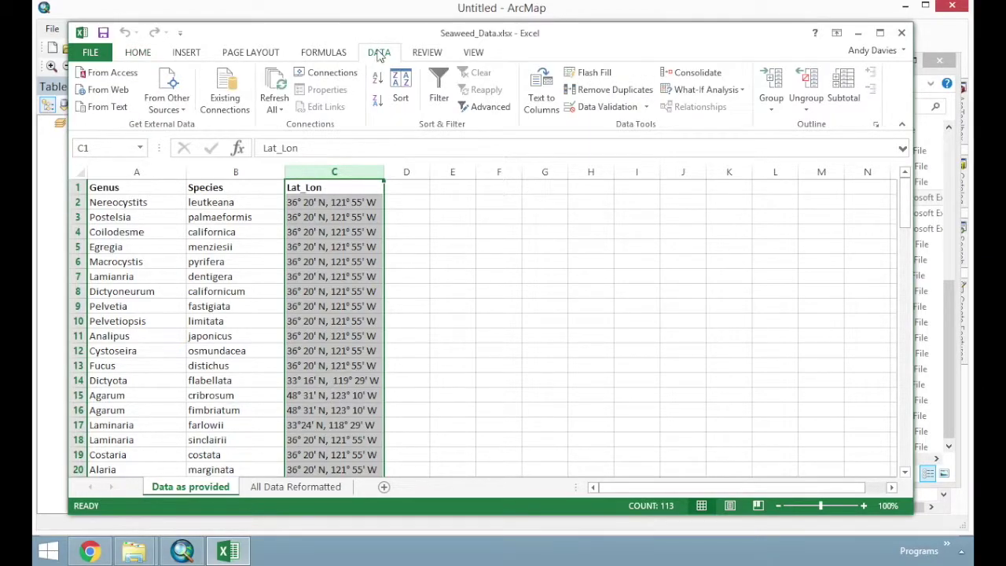
{"action": "left_click", "coordinate": [542, 83]}
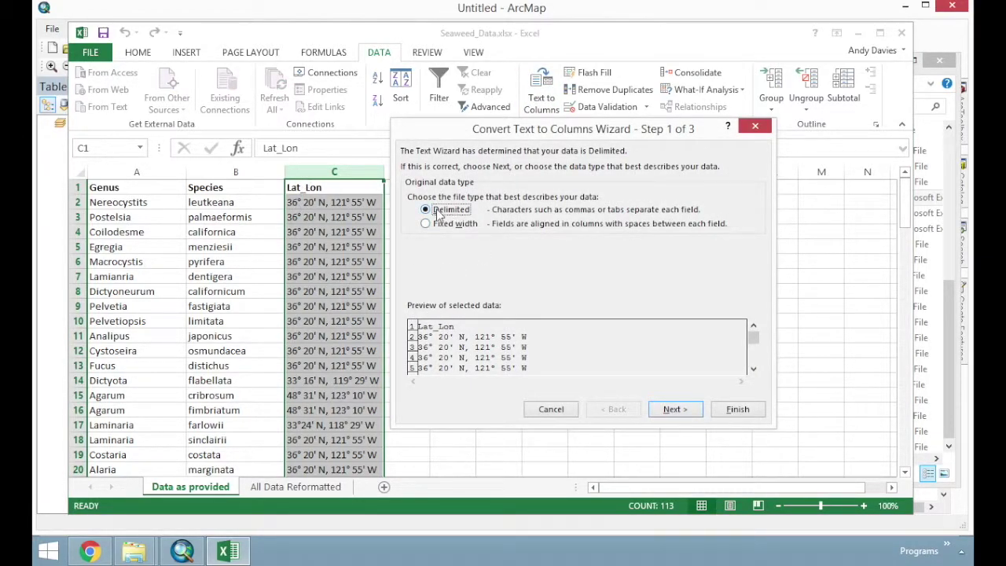
{"action": "left_click", "coordinate": [674, 410]}
{"action": "left_click", "coordinate": [429, 236]}
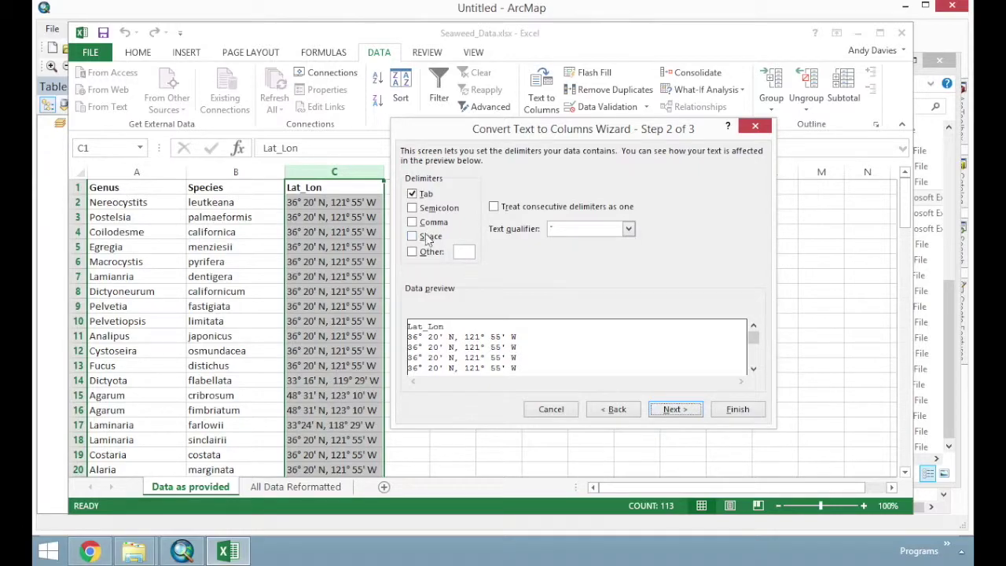
{"action": "left_click", "coordinate": [424, 194]}
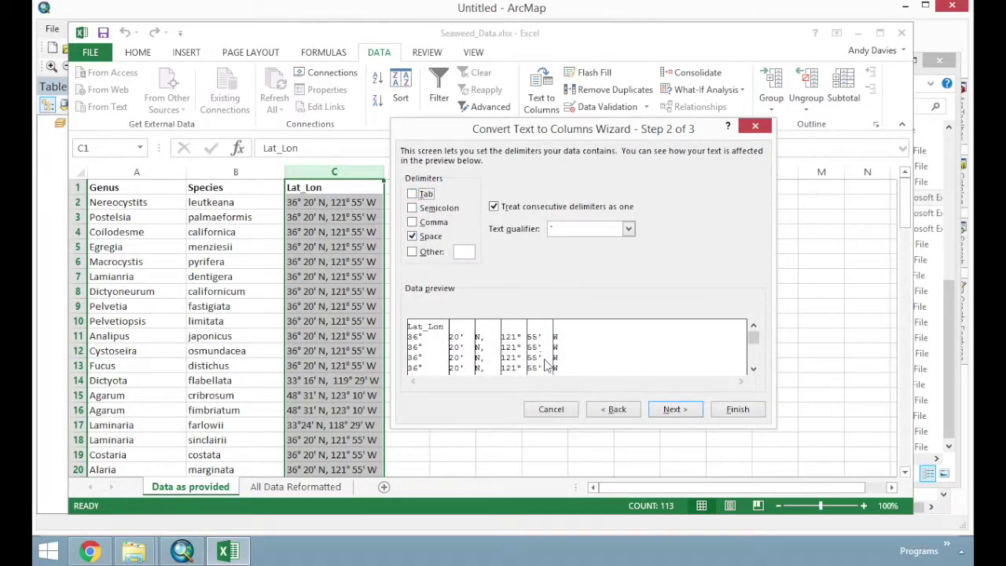
{"action": "left_click", "coordinate": [743, 409]}
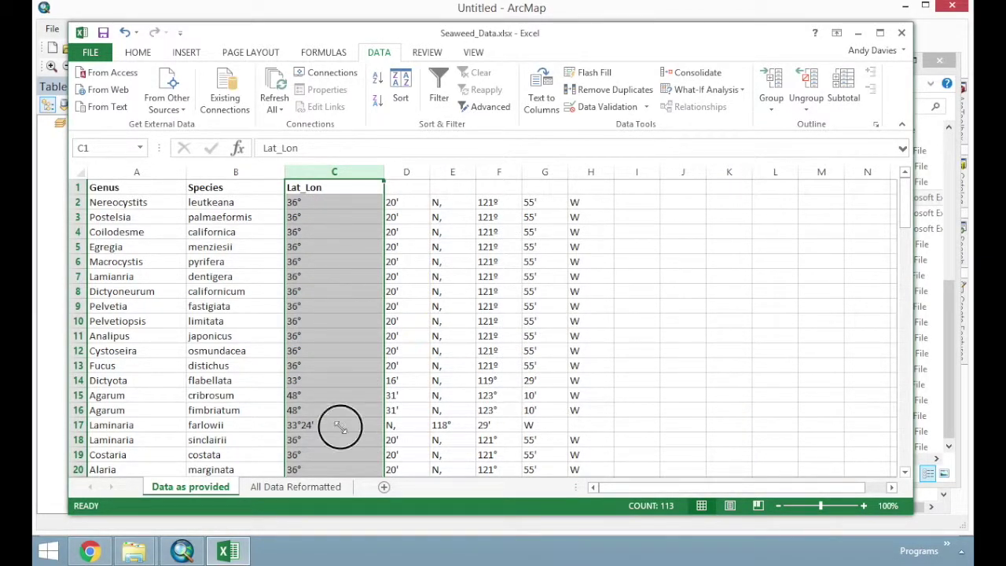
- Shift row 17's N, 118°, 29' and W values one column right and split 33°24' into 33 in C17 and 24 in D17
{"action": "left_click", "coordinate": [304, 425]}
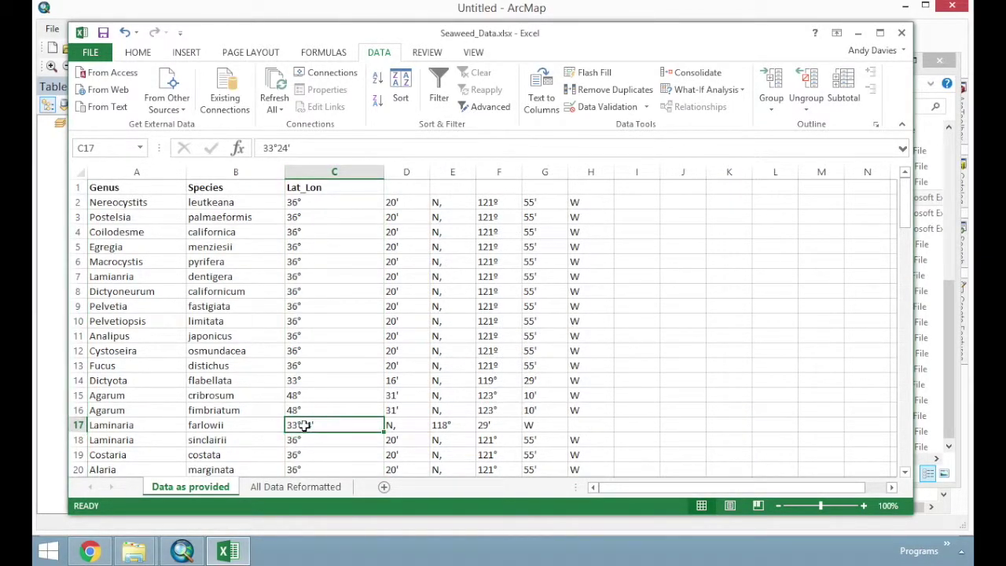
{"action": "left_click_drag", "start_coordinate": [533, 425], "coordinate": [455, 432]}
{"action": "left_click", "coordinate": [367, 424]}
{"action": "double_click", "coordinate": [311, 424]}
{"action": "left_click_drag", "start_coordinate": [299, 424], "coordinate": [321, 425]}
{"action": "key", "text": "ctrl+x"}
{"action": "left_click", "coordinate": [408, 423]}
{"action": "key", "text": "ctrl+v"}
{"action": "left_click", "coordinate": [402, 423]}
{"action": "key", "text": "BackSpace"}
{"action": "key", "text": "BackSpace"}
{"action": "key", "text": "BackSpace"}
{"action": "key", "text": "BackSpace"}
{"action": "left_click", "coordinate": [573, 424]}
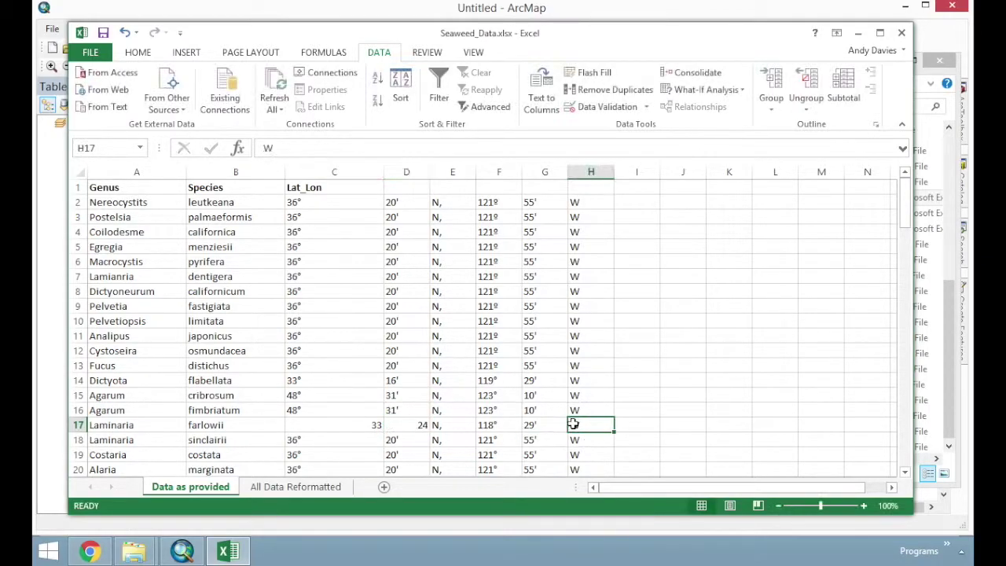
- Copy the degree sign from the latitude value in cell C2
{"action": "double_click", "coordinate": [309, 202]}
{"action": "double_click", "coordinate": [308, 202]}
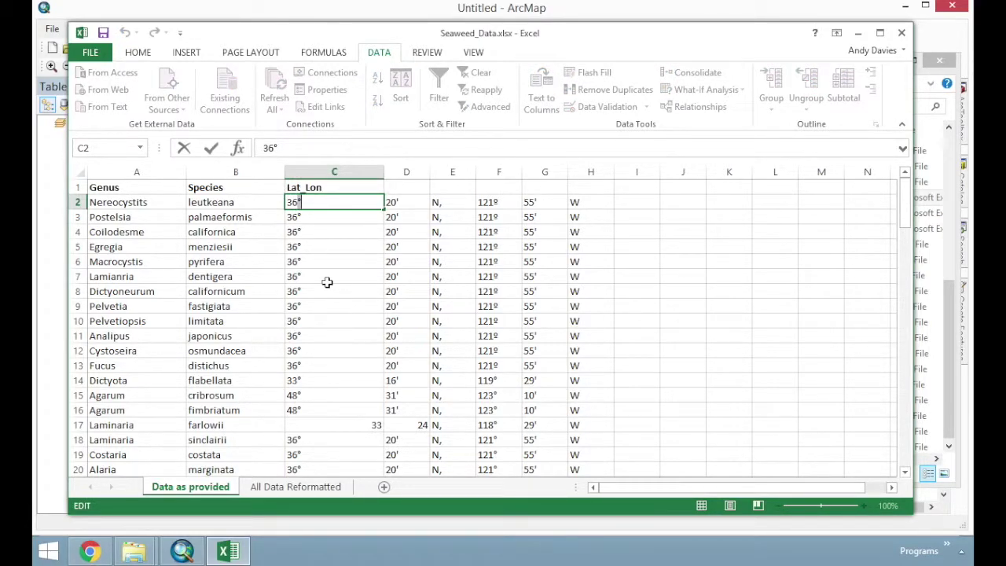
{"action": "key", "text": "super"}
{"action": "key", "text": "super"}
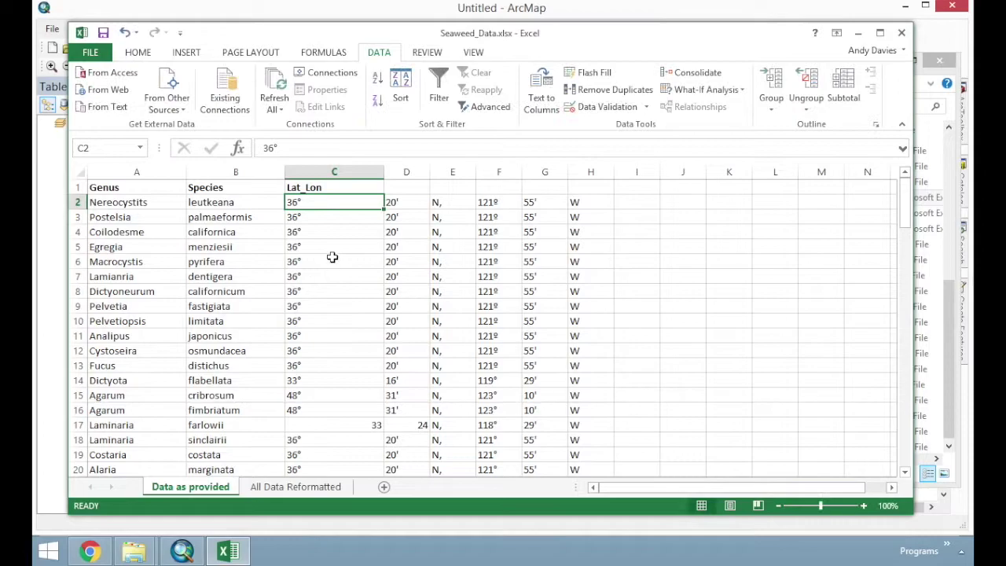
{"action": "left_click", "coordinate": [302, 201]}
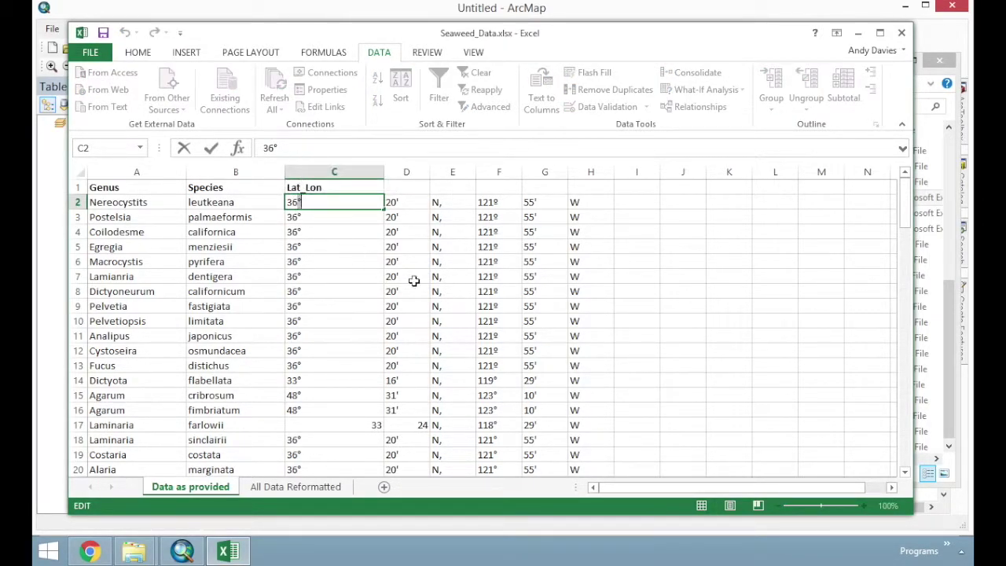
{"action": "left_click", "coordinate": [494, 277]}
- Replace all occurrences of the copied degree sign ° on the sheet with nothing
{"action": "scroll", "coordinate": [397, 106], "scroll_direction": "up", "scroll_amount": 4}
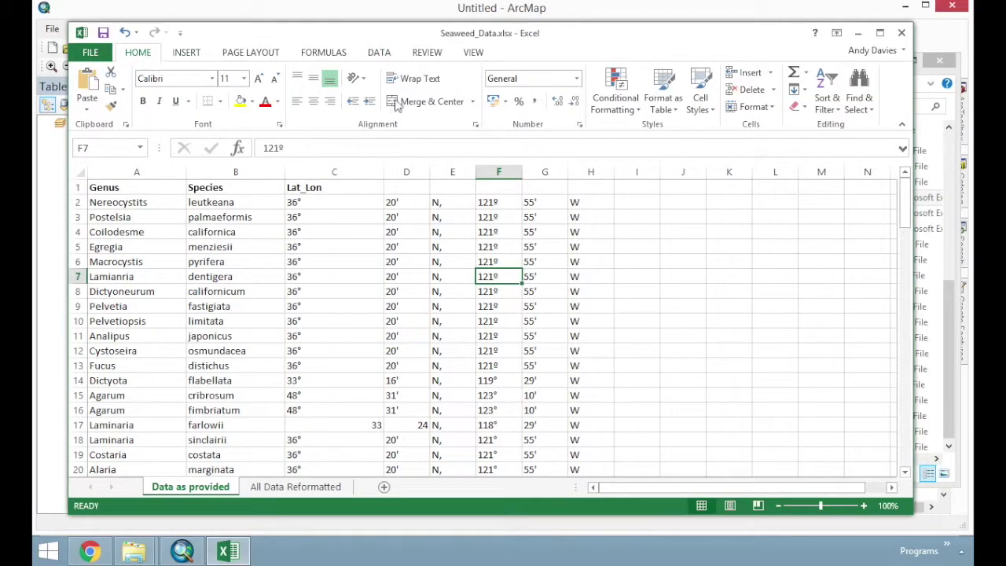
{"action": "left_click", "coordinate": [859, 98]}
{"action": "left_click", "coordinate": [874, 142]}
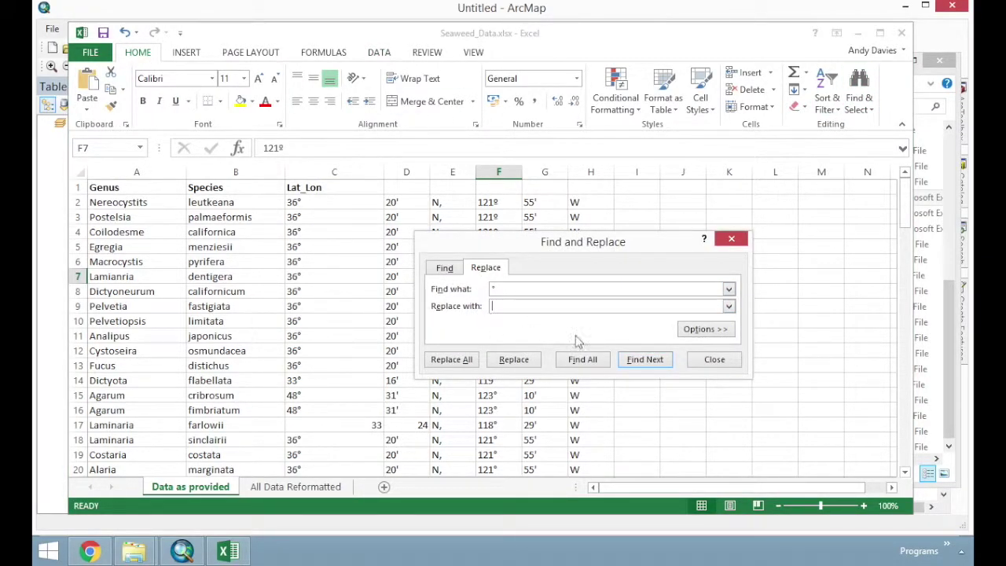
{"action": "left_click", "coordinate": [467, 361]}
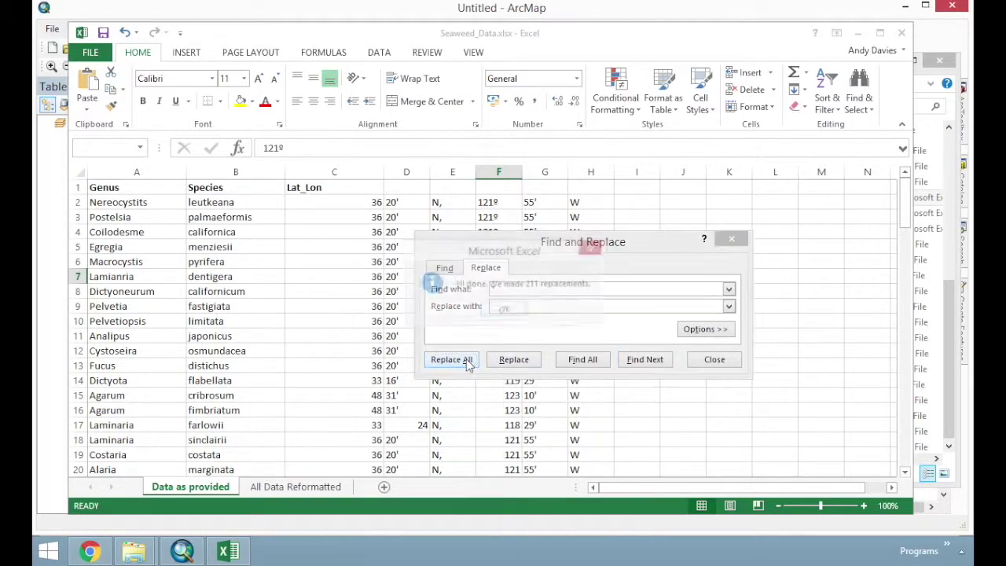
{"action": "left_click", "coordinate": [515, 312]}
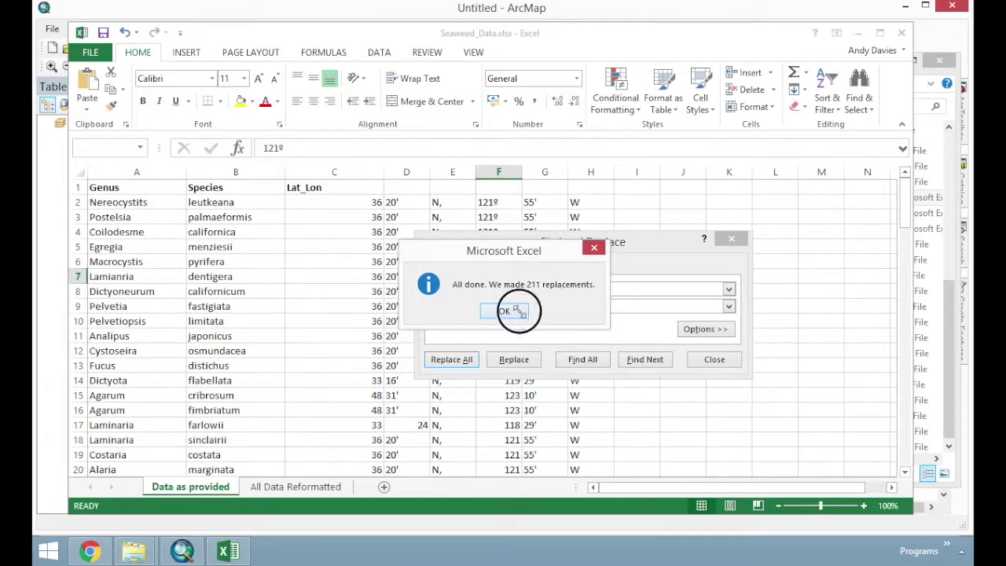
- Replace every minute mark ' on the sheet, as found in cell D2, with nothing
{"action": "left_click", "coordinate": [710, 357]}
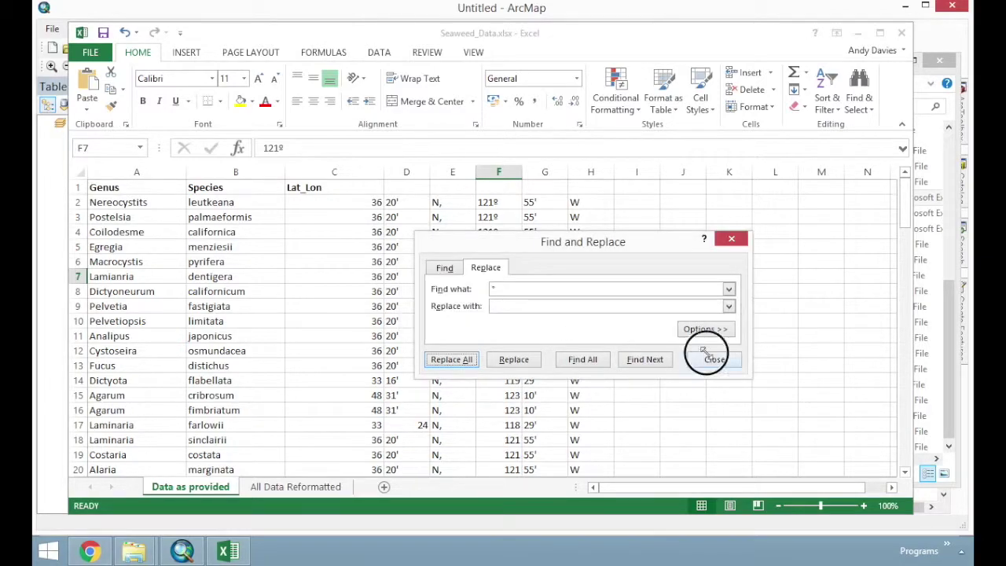
{"action": "double_click", "coordinate": [403, 203]}
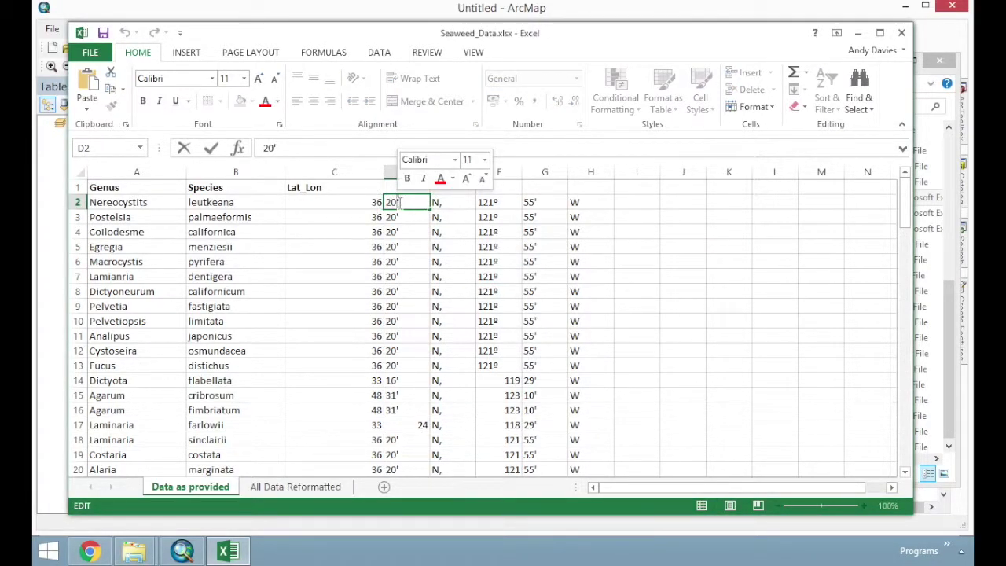
{"action": "left_click", "coordinate": [403, 245]}
{"action": "left_click", "coordinate": [406, 202]}
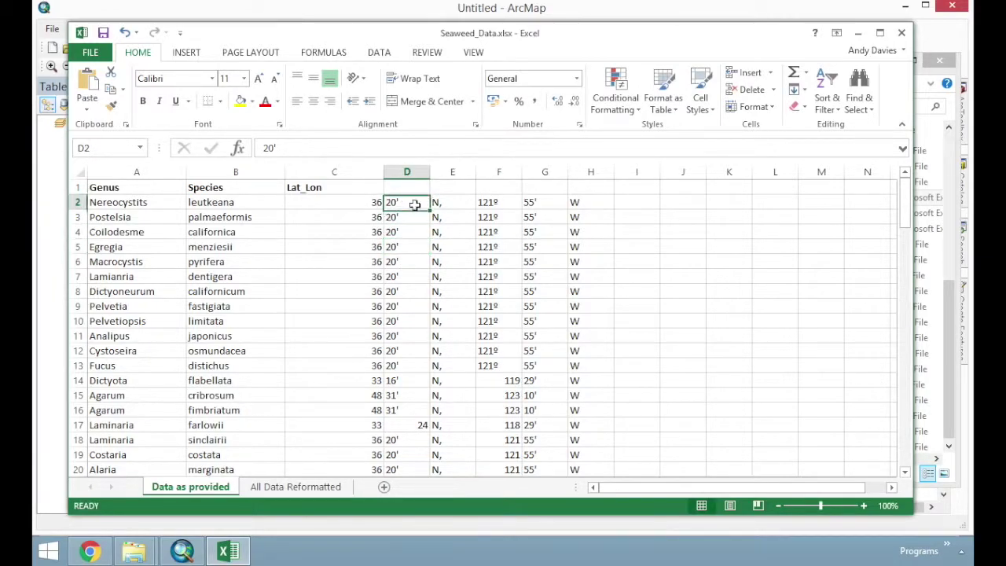
{"action": "left_click", "coordinate": [864, 92]}
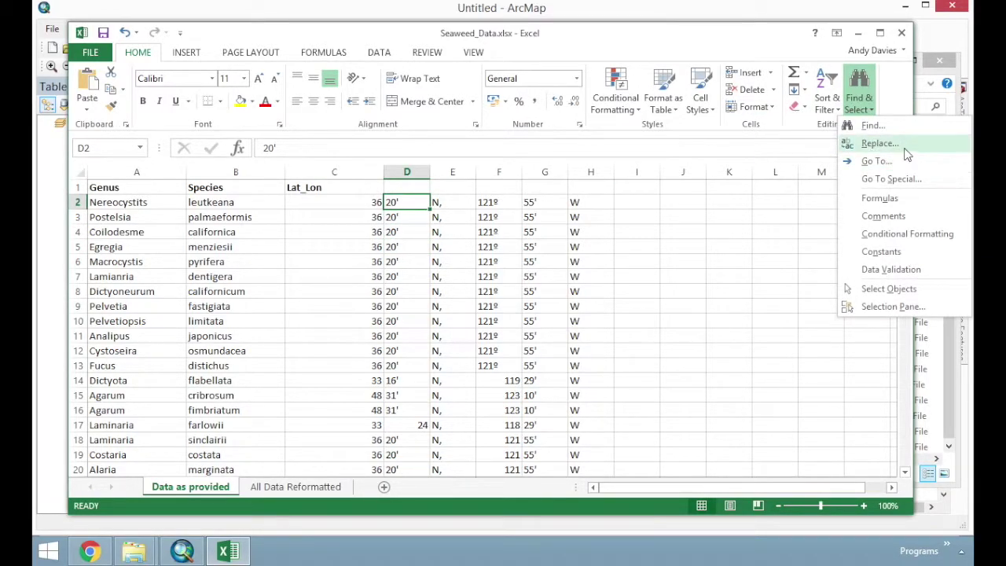
{"action": "left_click", "coordinate": [853, 142]}
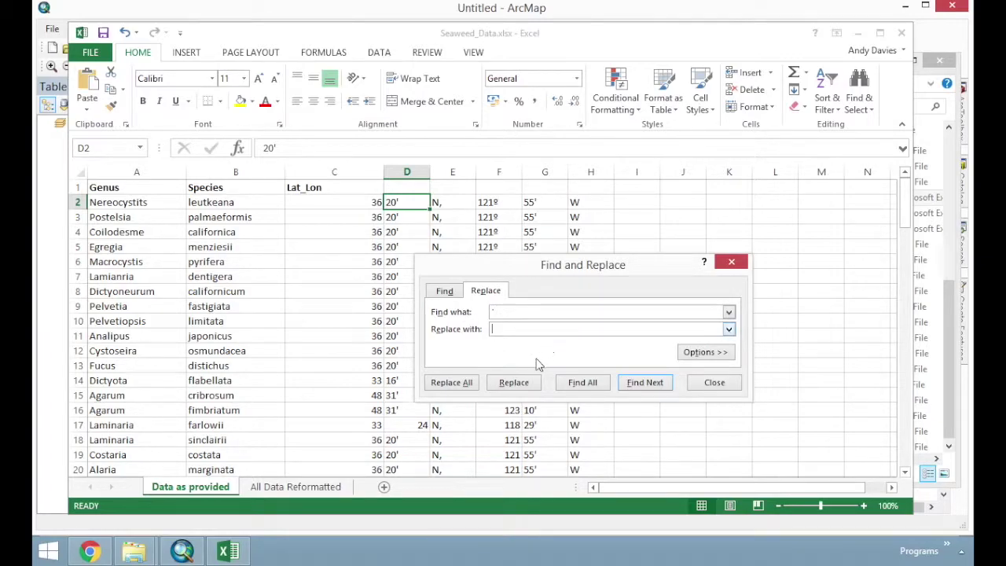
{"action": "left_click", "coordinate": [468, 384]}
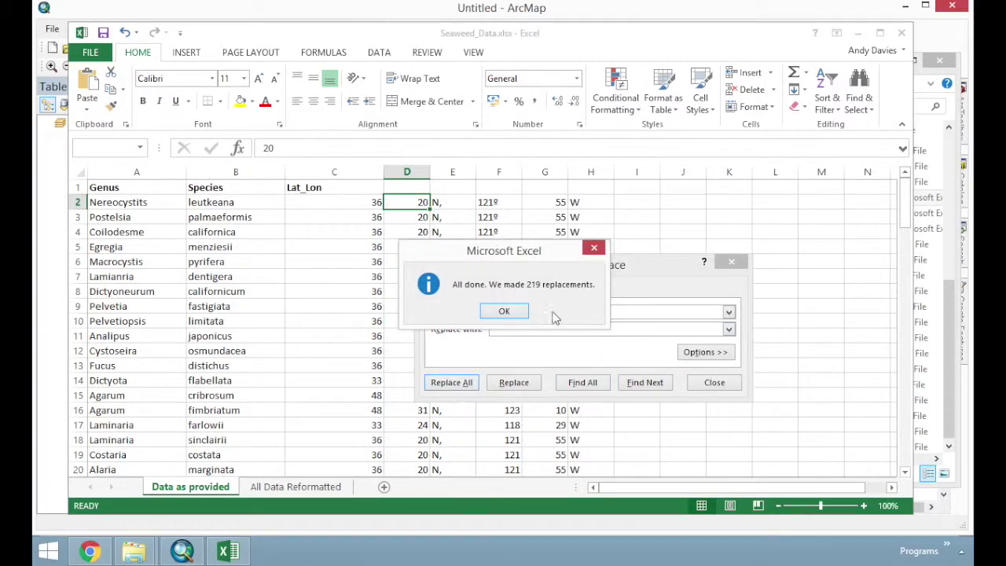
{"action": "left_click", "coordinate": [513, 312]}
{"action": "key", "text": "Escape"}
- Copy the differing degree character º from the longitude value in cell F2
{"action": "left_click_drag", "start_coordinate": [350, 209], "coordinate": [597, 202]}
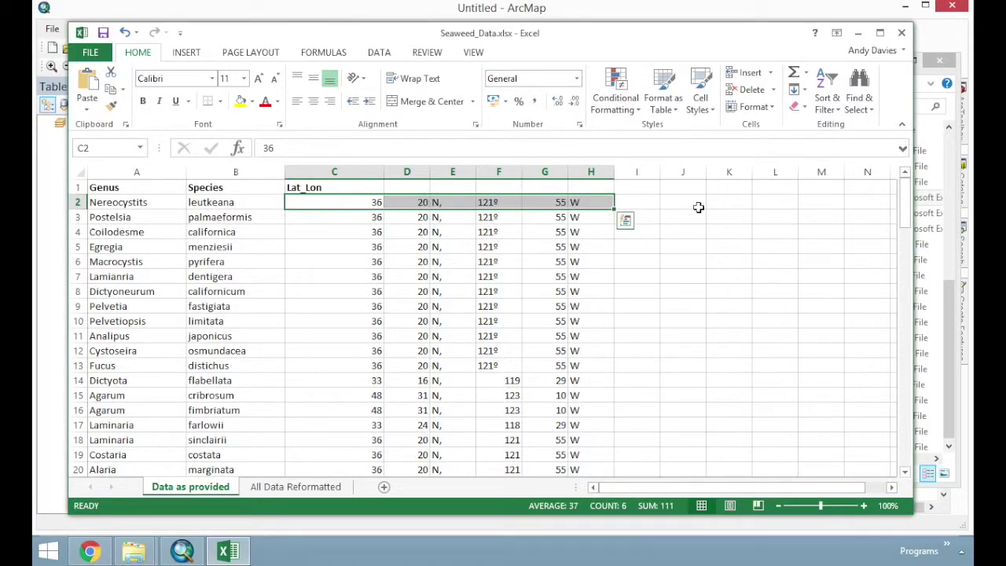
{"action": "left_click", "coordinate": [698, 207]}
{"action": "left_click", "coordinate": [495, 201]}
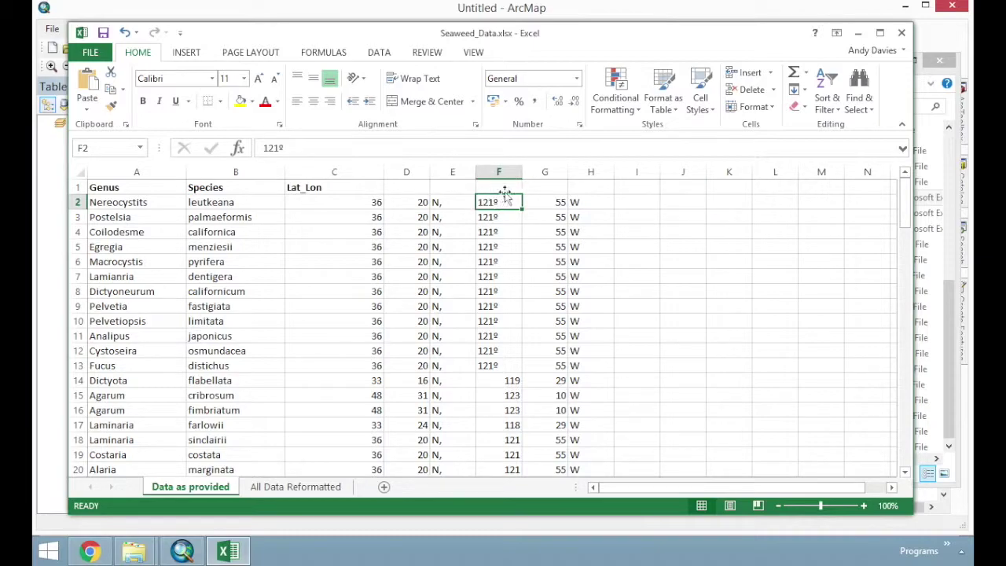
{"action": "double_click", "coordinate": [497, 201]}
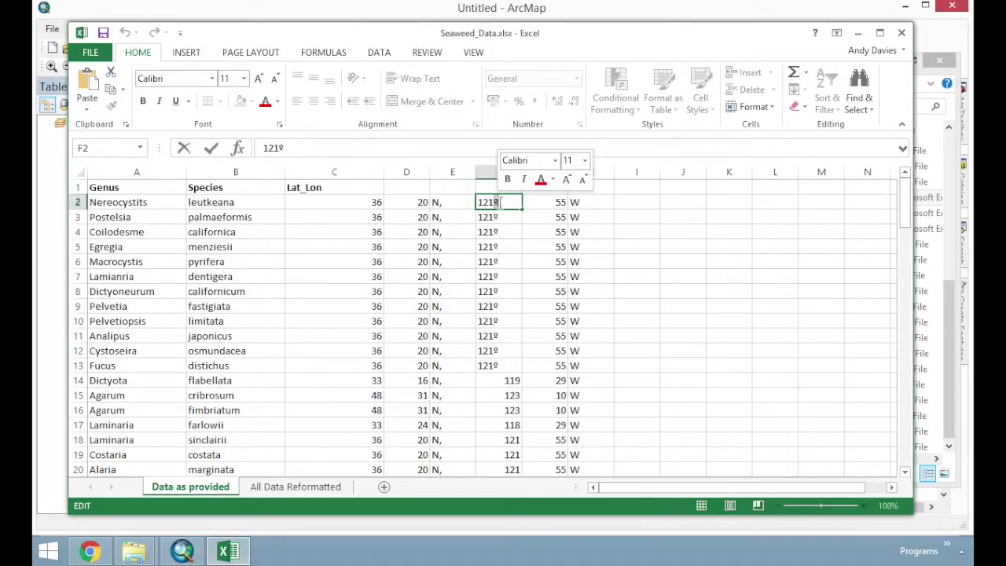
{"action": "left_click", "coordinate": [589, 217]}
{"action": "left_click", "coordinate": [502, 200]}
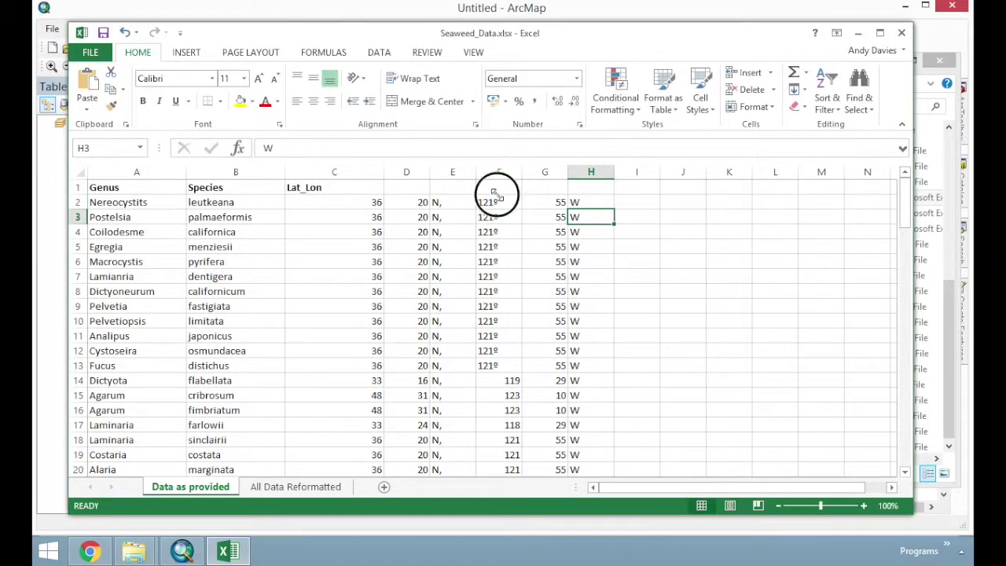
- Replace all occurrences of the º character on the sheet with nothing
{"action": "left_click", "coordinate": [859, 86]}
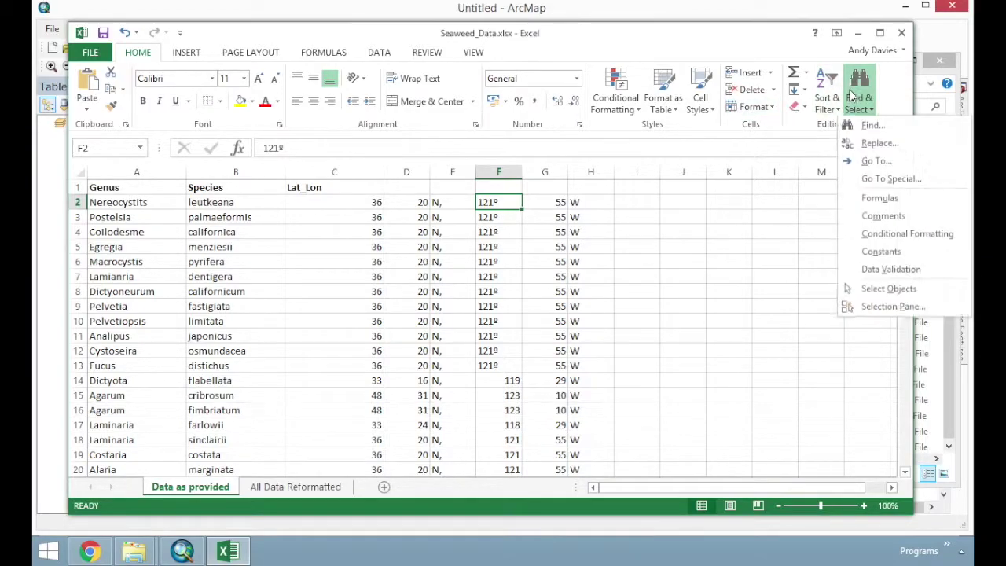
{"action": "left_click", "coordinate": [863, 142]}
{"action": "left_click", "coordinate": [503, 336]}
{"action": "type", "text": "º"}
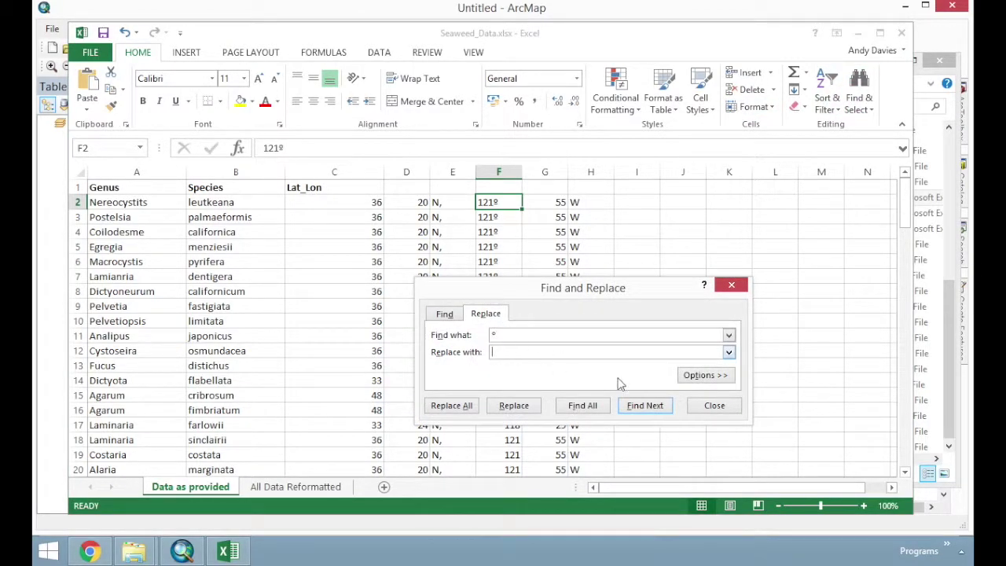
{"action": "left_click", "coordinate": [467, 407]}
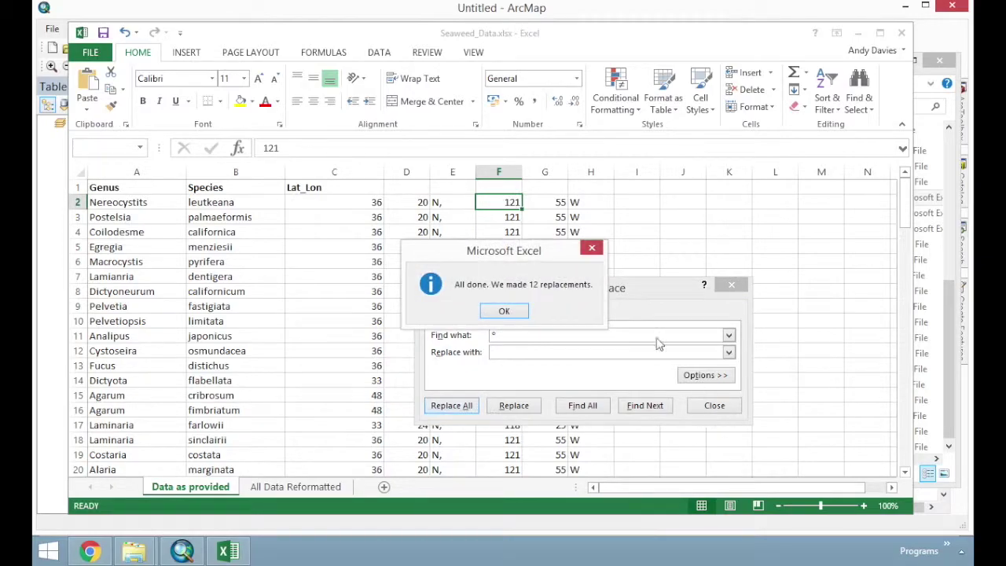
{"action": "left_click", "coordinate": [507, 310]}
{"action": "left_click", "coordinate": [711, 404]}
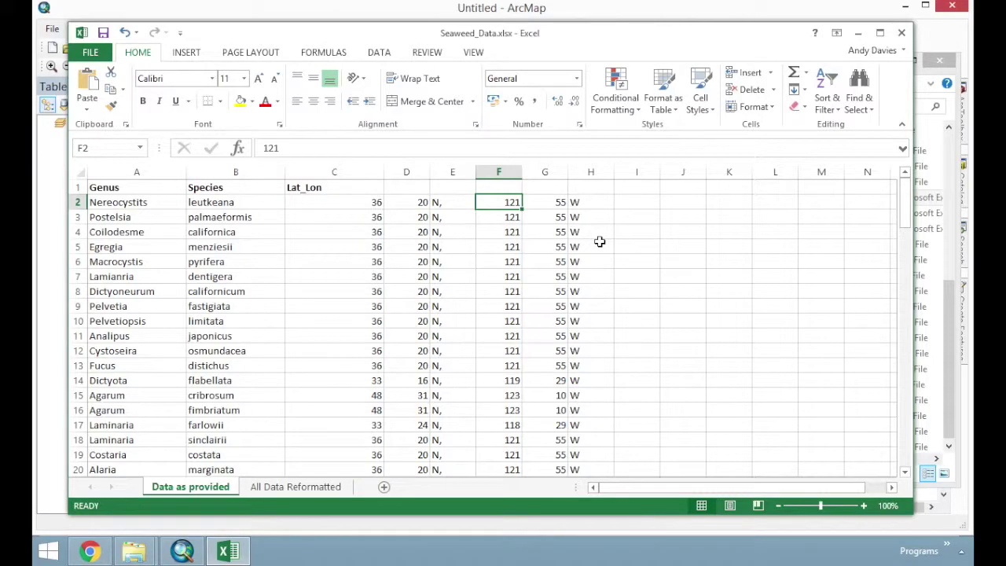
- Examine the badly split coordinates in rows 28 to 32, and review the coordinate rows on the All Data Reformatted sheet
{"action": "scroll", "coordinate": [398, 312], "scroll_direction": "down", "scroll_amount": 8}
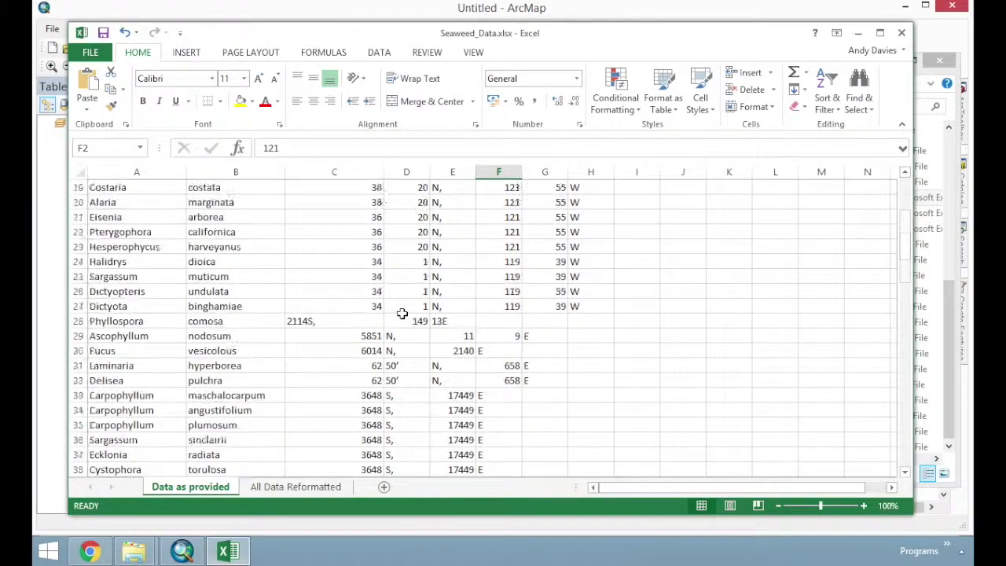
{"action": "left_click_drag", "start_coordinate": [306, 227], "coordinate": [597, 298]}
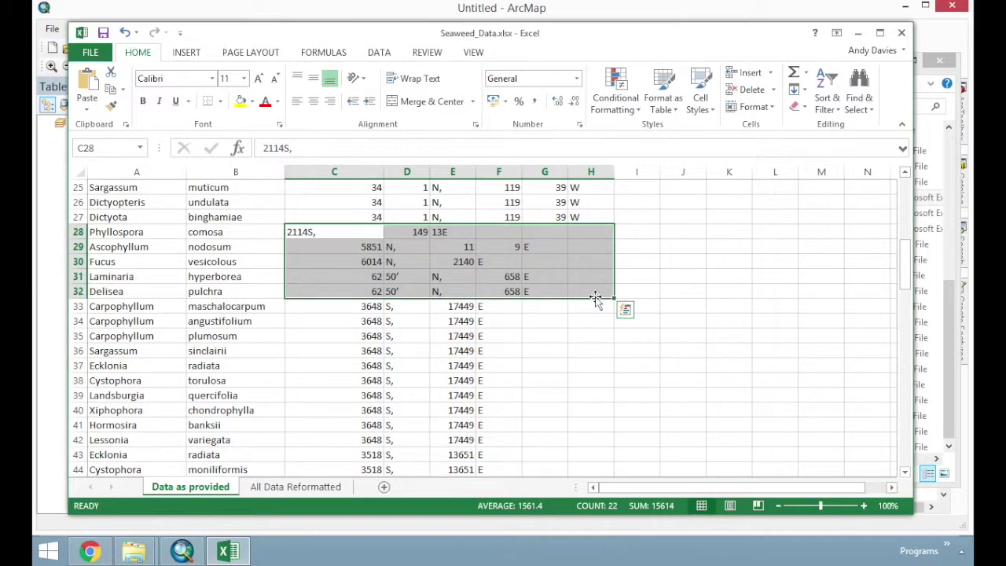
{"action": "left_click", "coordinate": [265, 488]}
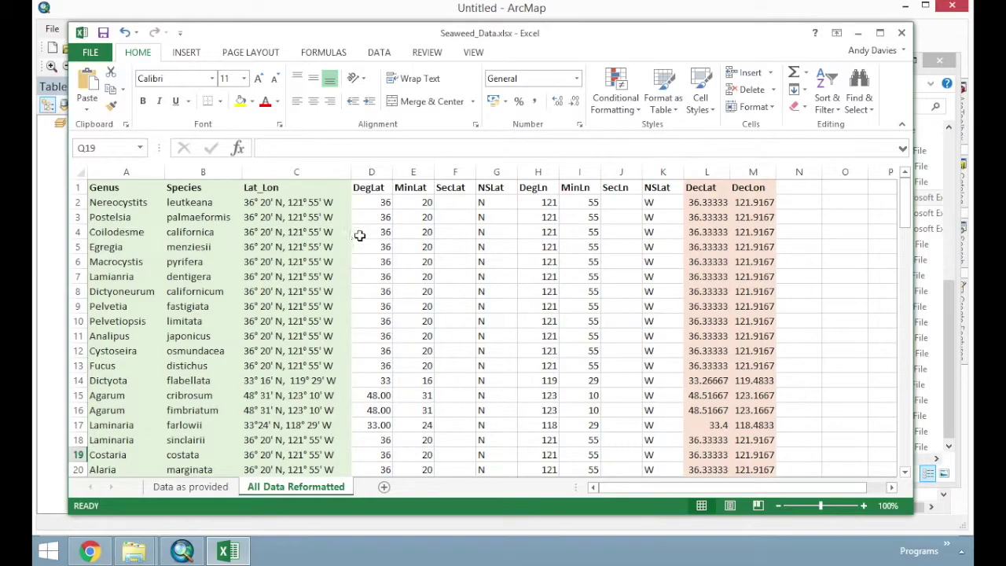
{"action": "scroll", "coordinate": [359, 236], "scroll_direction": "down", "scroll_amount": 7}
{"action": "scroll", "coordinate": [360, 235], "scroll_direction": "down", "scroll_amount": 12}
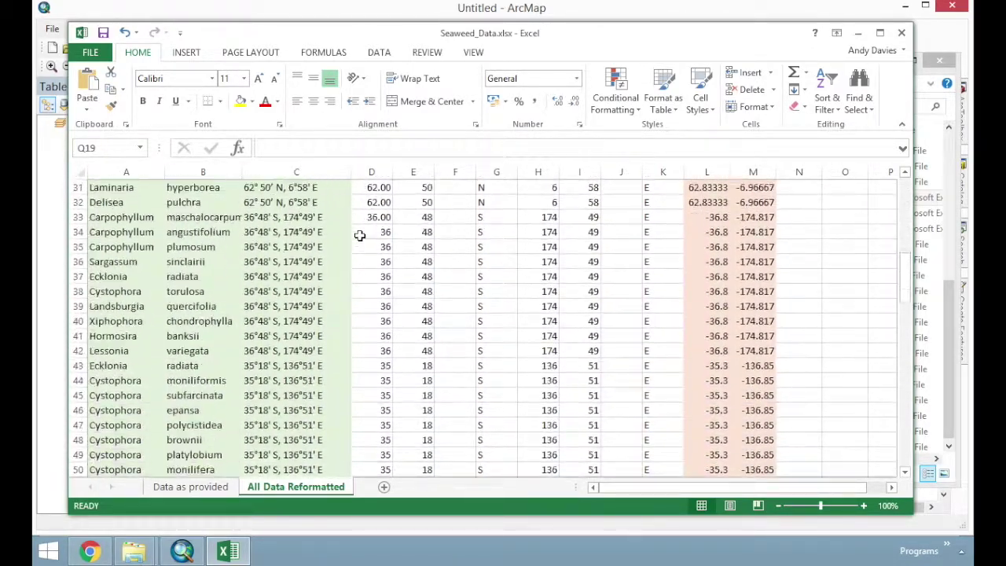
{"action": "scroll", "coordinate": [359, 236], "scroll_direction": "down", "scroll_amount": 2}
{"action": "scroll", "coordinate": [359, 236], "scroll_direction": "up", "scroll_amount": 16}
{"action": "scroll", "coordinate": [359, 236], "scroll_direction": "up", "scroll_amount": 5}
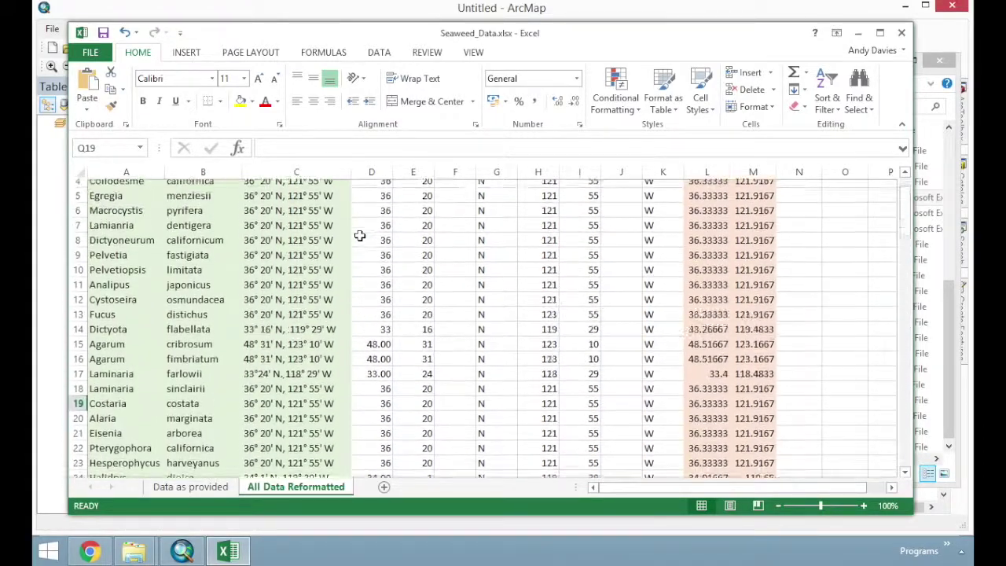
- Examine the DegLat, MinLat and SecLat columns and their values in row 2
{"action": "left_click_drag", "start_coordinate": [372, 171], "coordinate": [456, 171]}
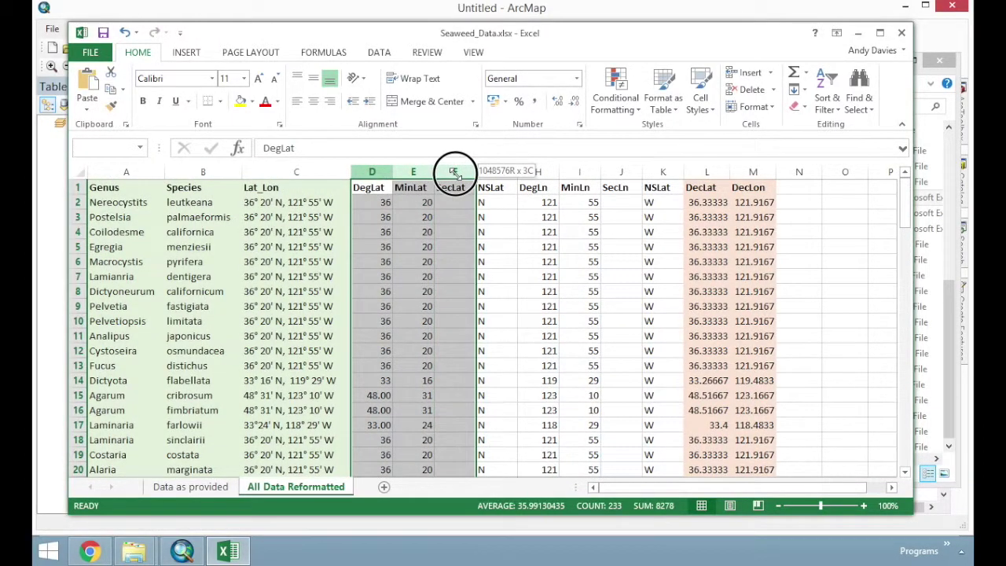
{"action": "left_click", "coordinate": [452, 211]}
{"action": "left_click", "coordinate": [391, 203]}
{"action": "left_click_drag", "start_coordinate": [400, 203], "coordinate": [470, 202]}
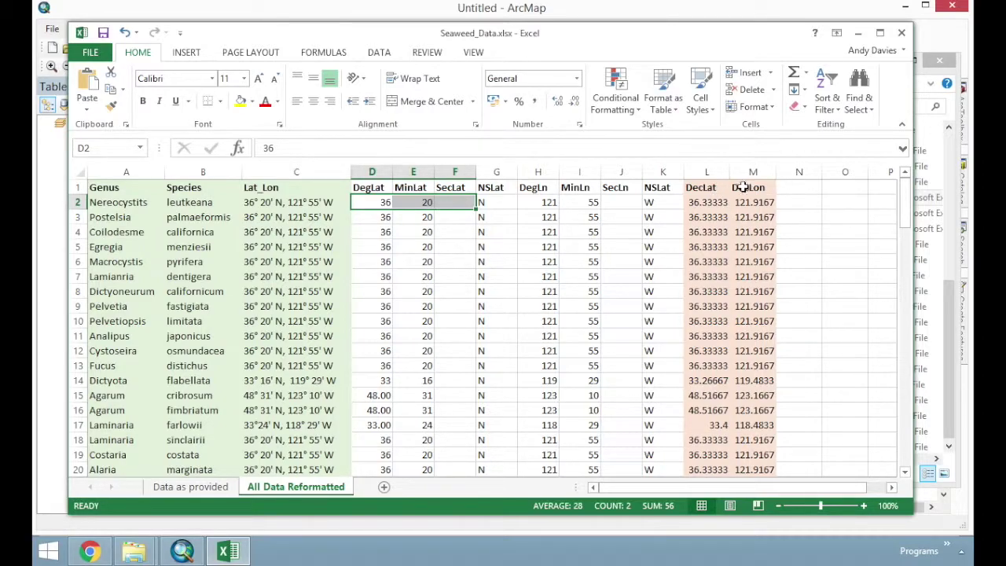
{"action": "left_click", "coordinate": [800, 236]}
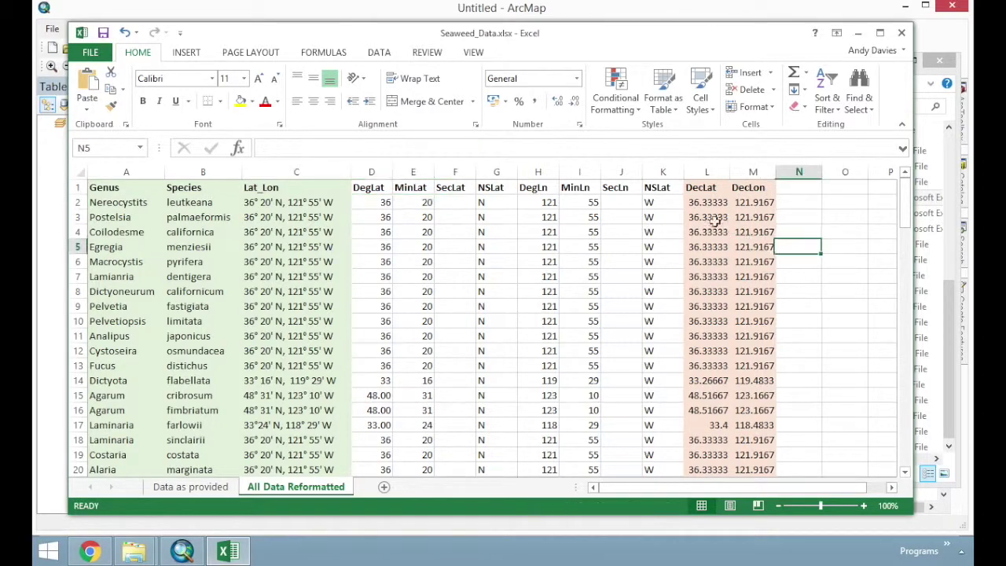
- Inspect the decimal-degree formulas in L2 and M2 and review the DecLat and DecLon columns
{"action": "left_click", "coordinate": [704, 202]}
{"action": "double_click", "coordinate": [705, 202]}
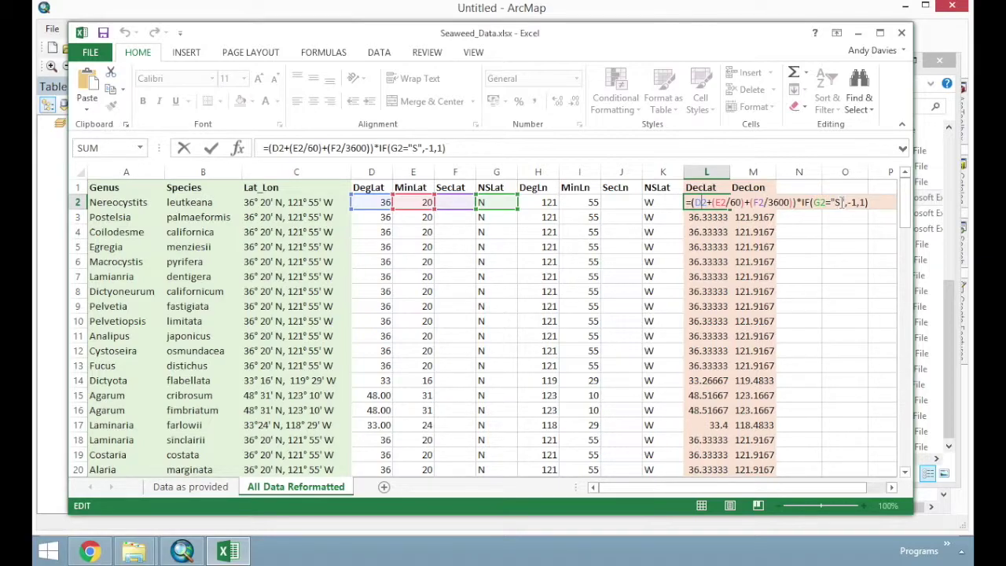
{"action": "left_click", "coordinate": [770, 206]}
{"action": "double_click", "coordinate": [771, 203]}
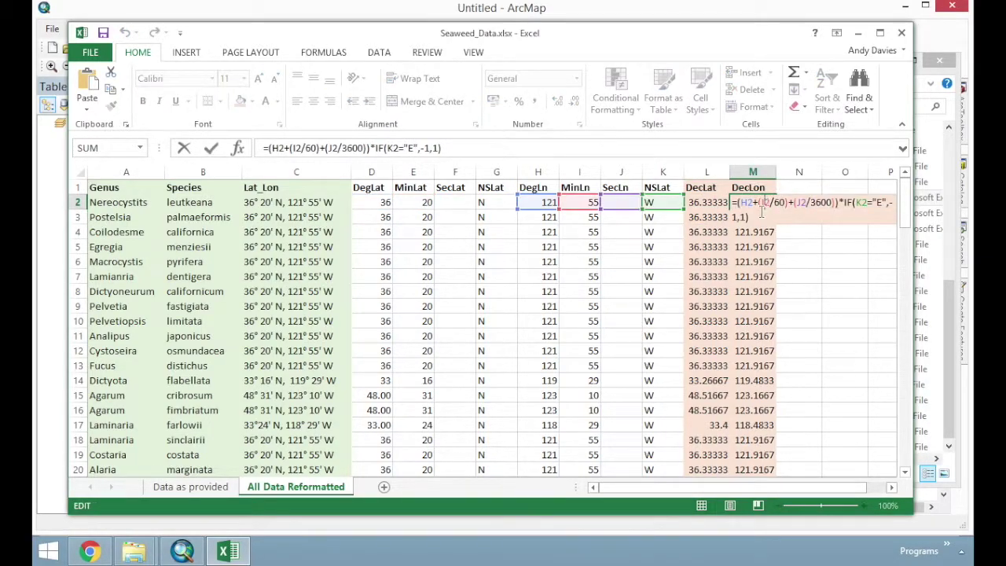
{"action": "left_click", "coordinate": [891, 487]}
{"action": "left_click", "coordinate": [891, 487]}
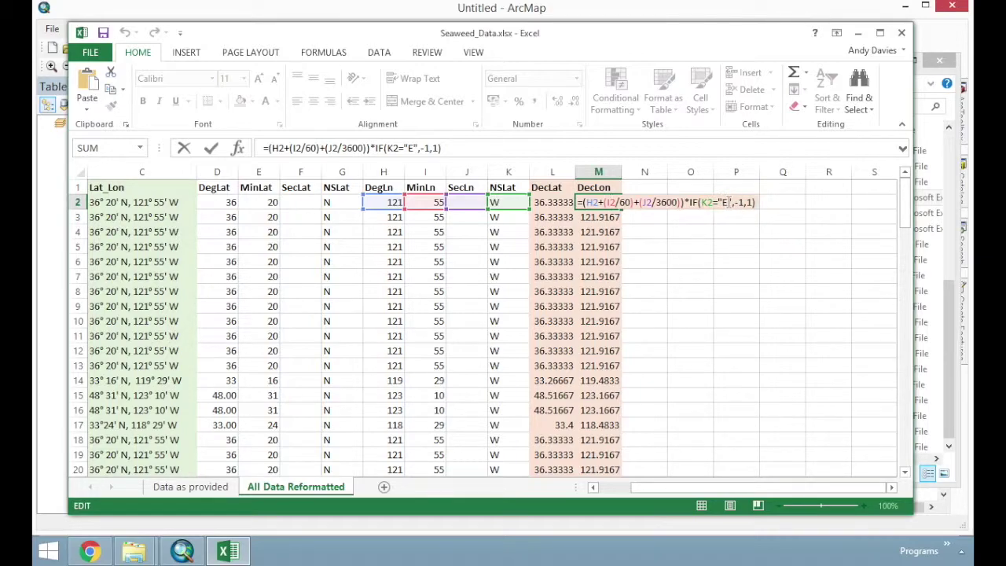
{"action": "key", "text": "ctrl+Return"}
{"action": "left_click_drag", "start_coordinate": [552, 172], "coordinate": [598, 171]}
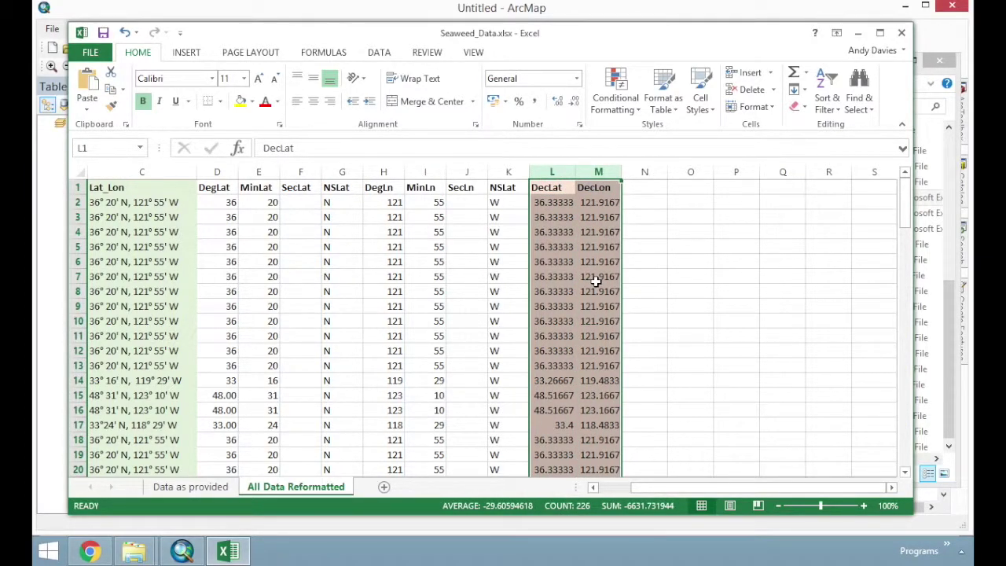
{"action": "left_click", "coordinate": [204, 202]}
{"action": "left_click", "coordinate": [161, 188]}
- Save the All Data Reformatted sheet as Seaweed_Data.csv in CSV (Macintosh) format in the Digitising_Data folder and close the workbook
{"action": "left_click", "coordinate": [90, 50]}
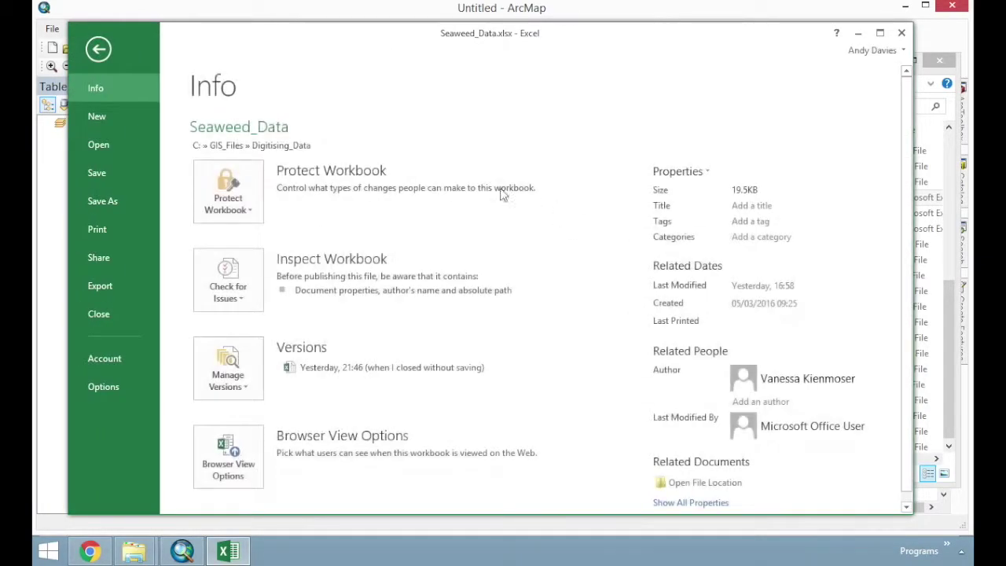
{"action": "left_click", "coordinate": [103, 198]}
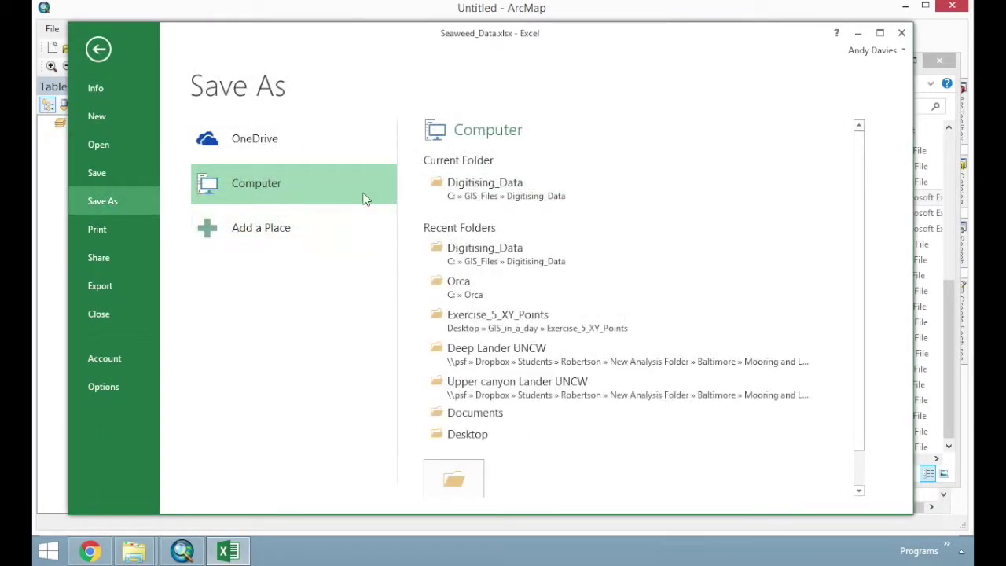
{"action": "left_click", "coordinate": [485, 187]}
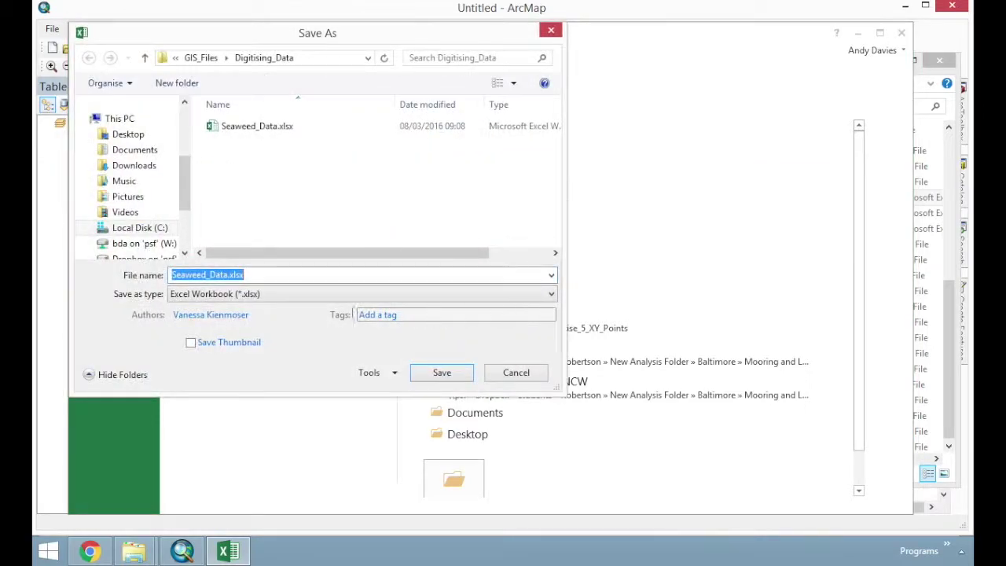
{"action": "left_click", "coordinate": [263, 294]}
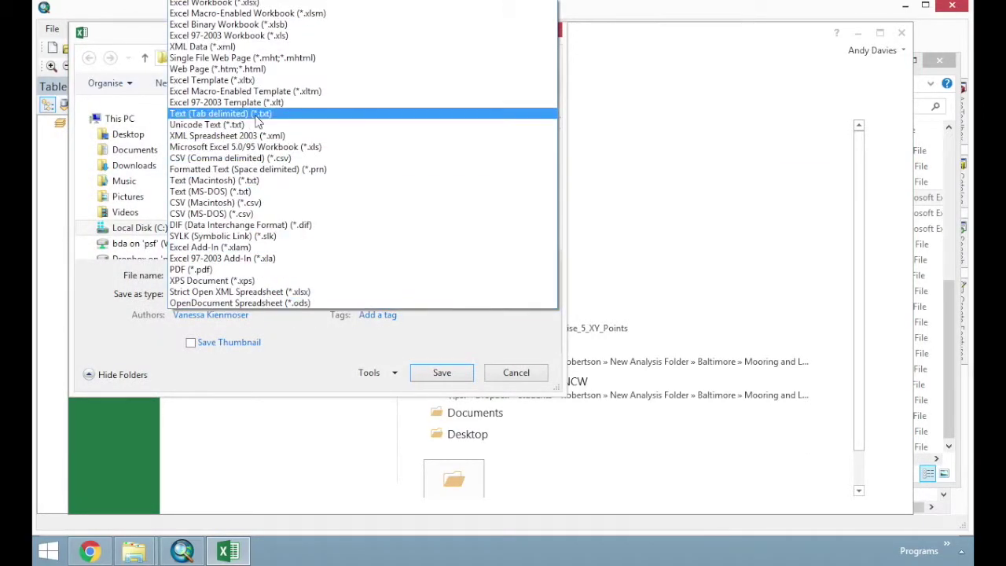
{"action": "left_click", "coordinate": [245, 203]}
{"action": "double_click", "coordinate": [254, 273]}
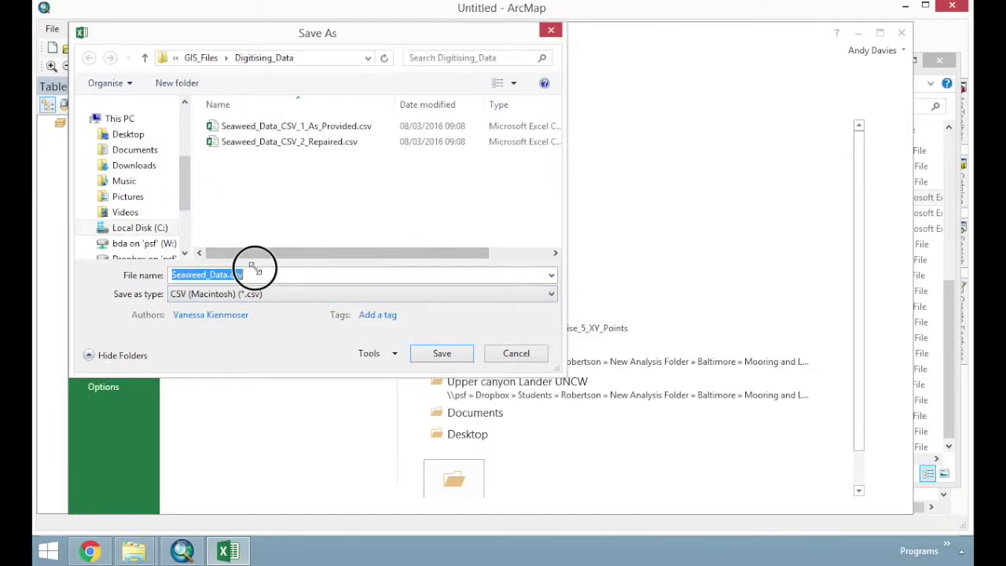
{"action": "left_click", "coordinate": [471, 356]}
{"action": "left_click", "coordinate": [469, 321]}
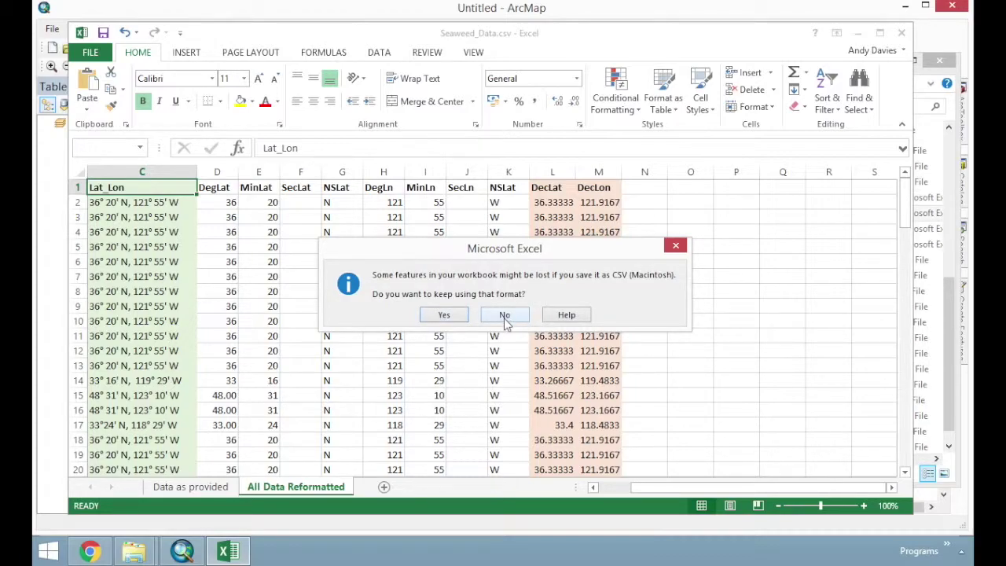
{"action": "left_click", "coordinate": [444, 314]}
{"action": "left_click", "coordinate": [901, 33]}
{"action": "left_click", "coordinate": [511, 290]}
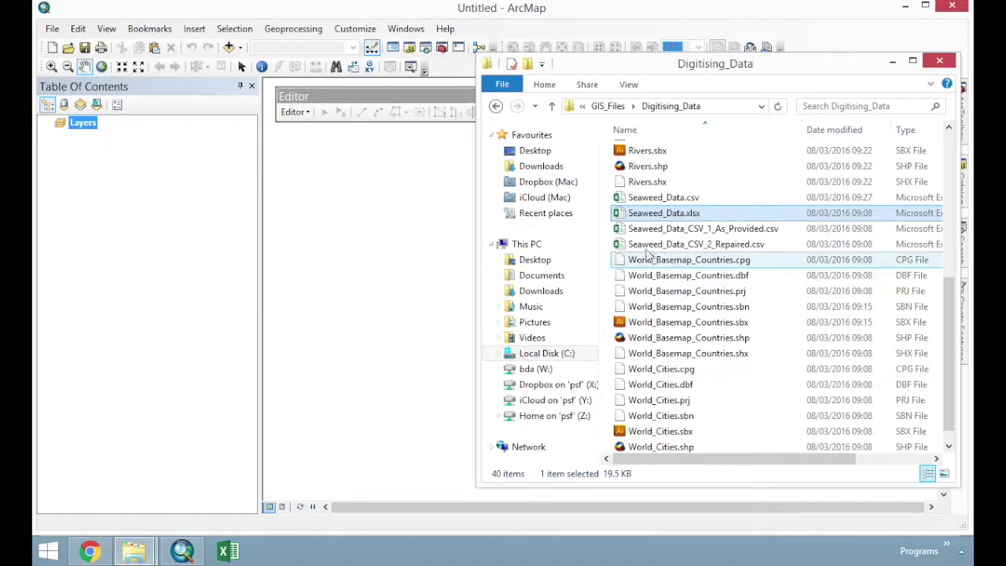
- Select Seaweed_Data.csv in the Digitising_Data folder and switch to ArcMap
{"action": "left_click", "coordinate": [656, 198]}
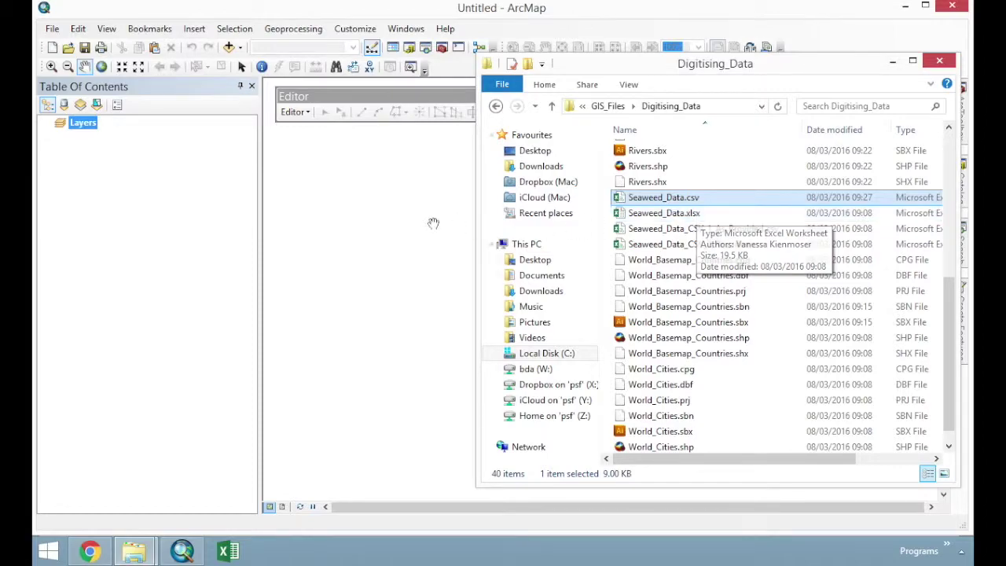
{"action": "left_click", "coordinate": [373, 223]}
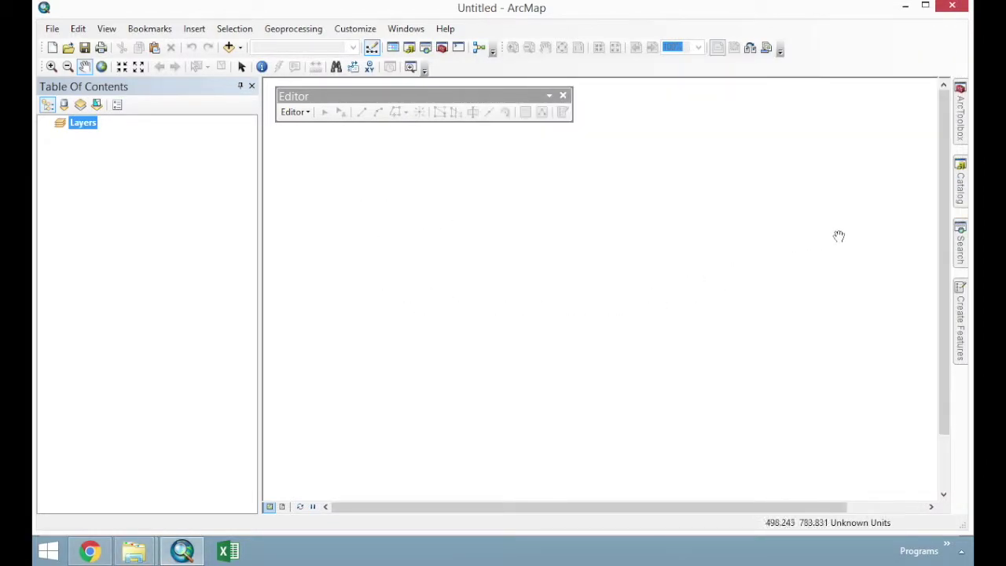
- Add World_Basemap_Countries.shp from the Digitising_Data folder to the map as a layer
{"action": "left_click", "coordinate": [962, 196]}
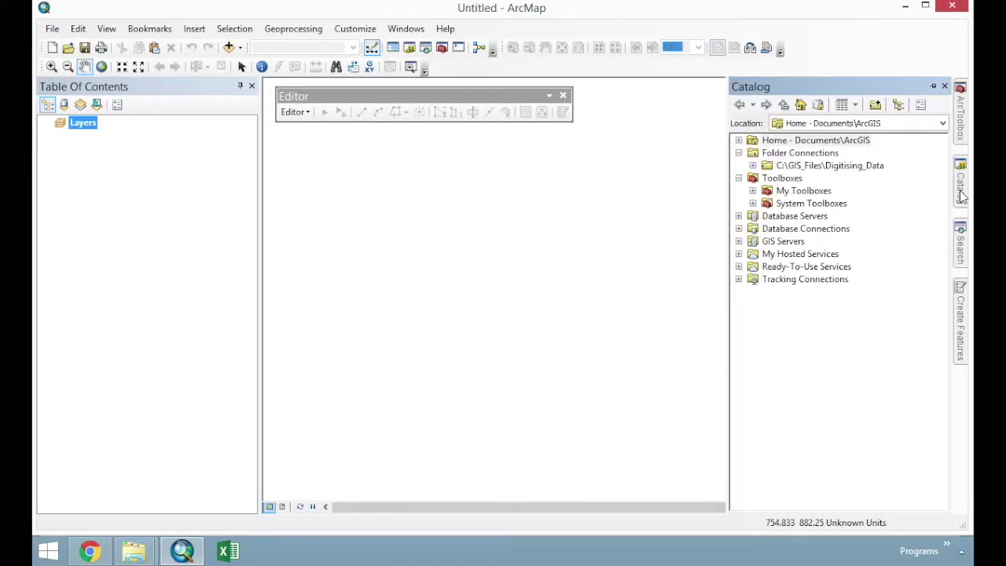
{"action": "left_click", "coordinate": [752, 166]}
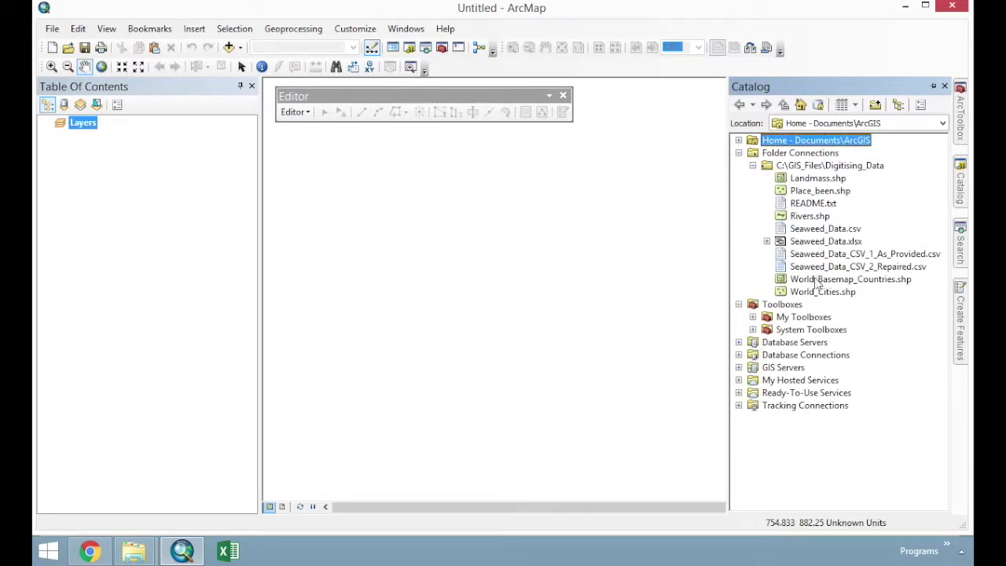
{"action": "mouse_move", "coordinate": [829, 280]}
{"action": "left_mouse_down"}
{"action": "mouse_move", "coordinate": [763, 288]}
{"action": "mouse_move", "coordinate": [169, 187]}
{"action": "left_mouse_up"}
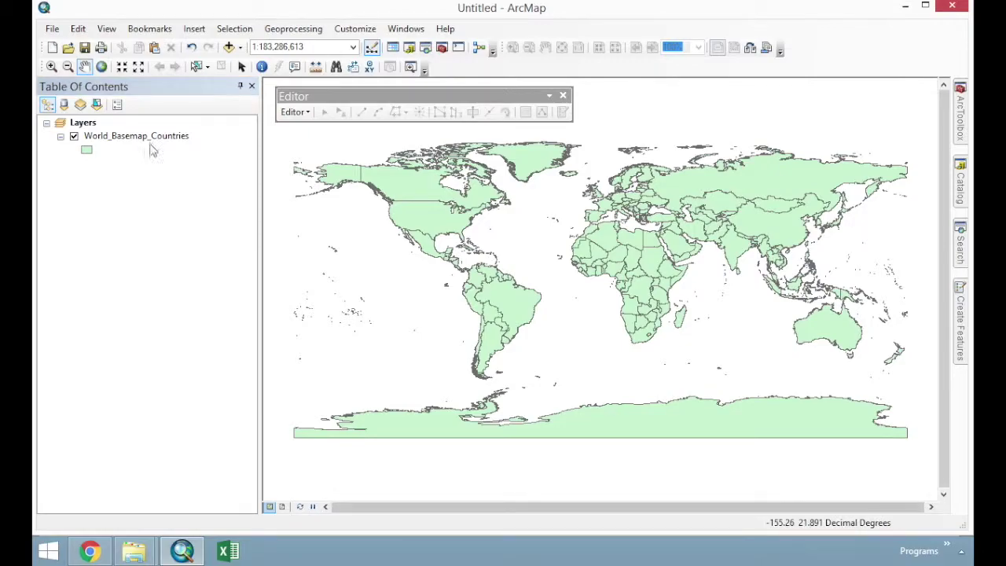
- Check the current coordinate system in the data frame's properties
{"action": "right_click", "coordinate": [81, 125]}
{"action": "left_click", "coordinate": [153, 443]}
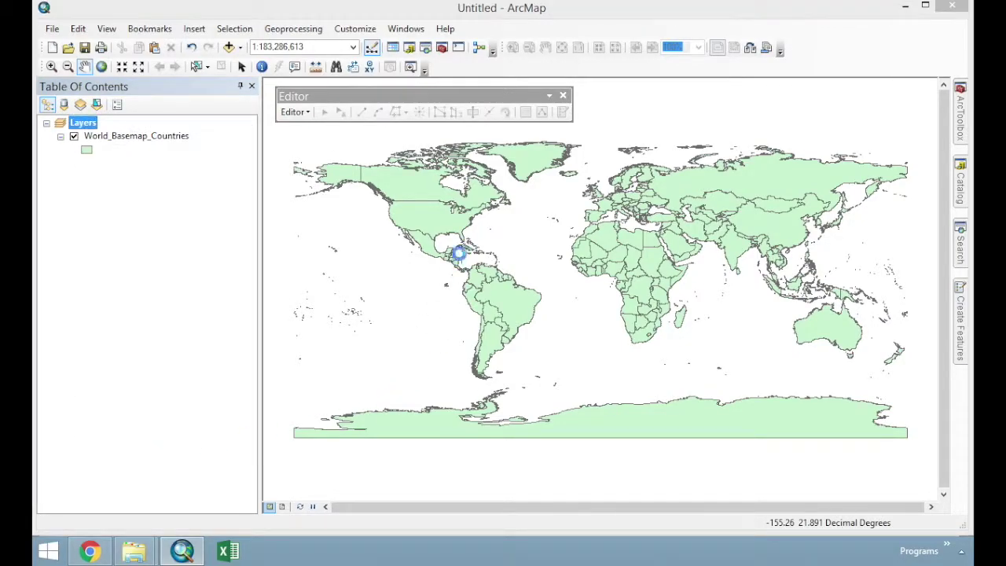
{"action": "left_click", "coordinate": [528, 488]}
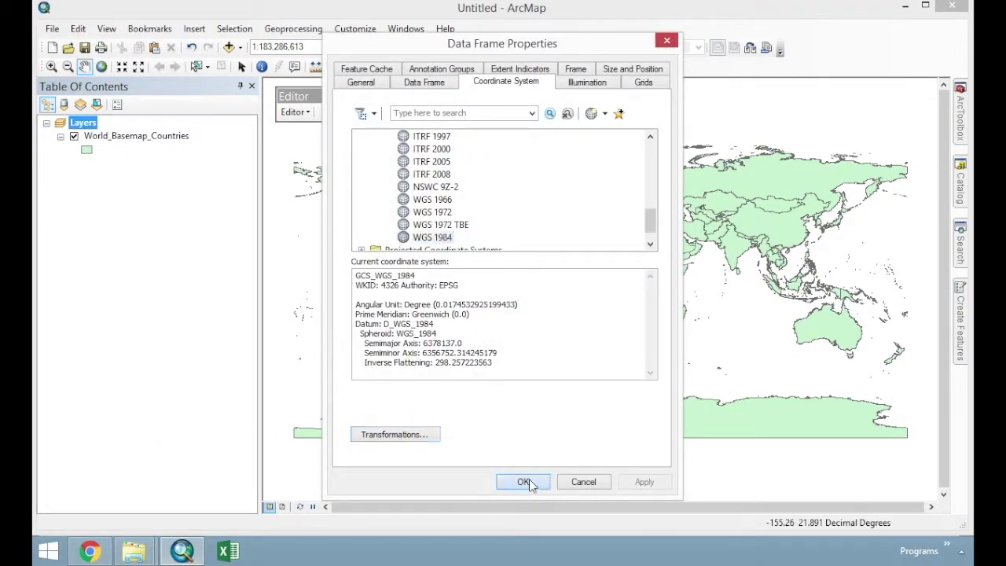
- Add Seaweed_Data.csv from the Digitising_Data folder to the map and compare the drawing-order and source listings of the contents
{"action": "left_click", "coordinate": [960, 203]}
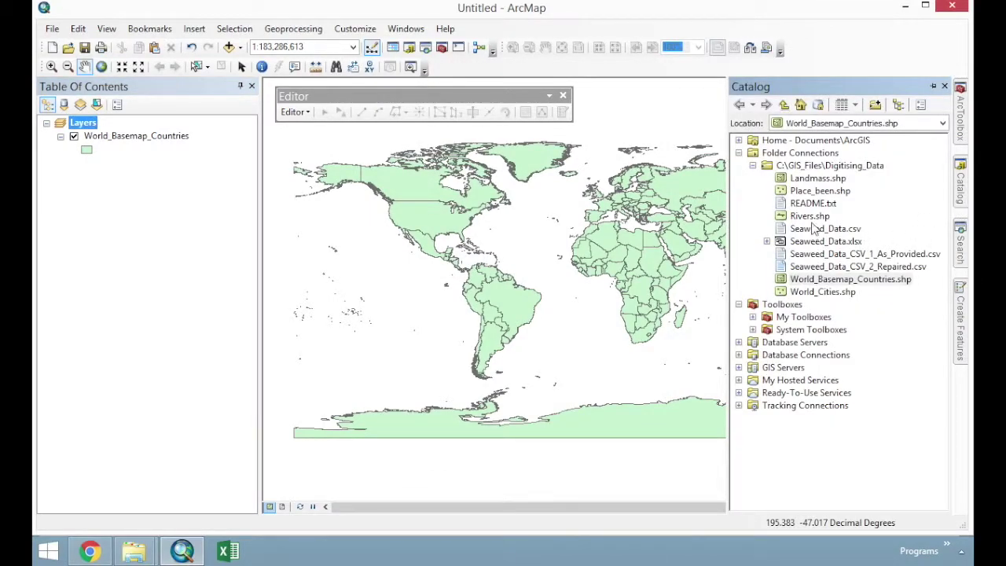
{"action": "left_click_drag", "start_coordinate": [809, 228], "coordinate": [172, 192]}
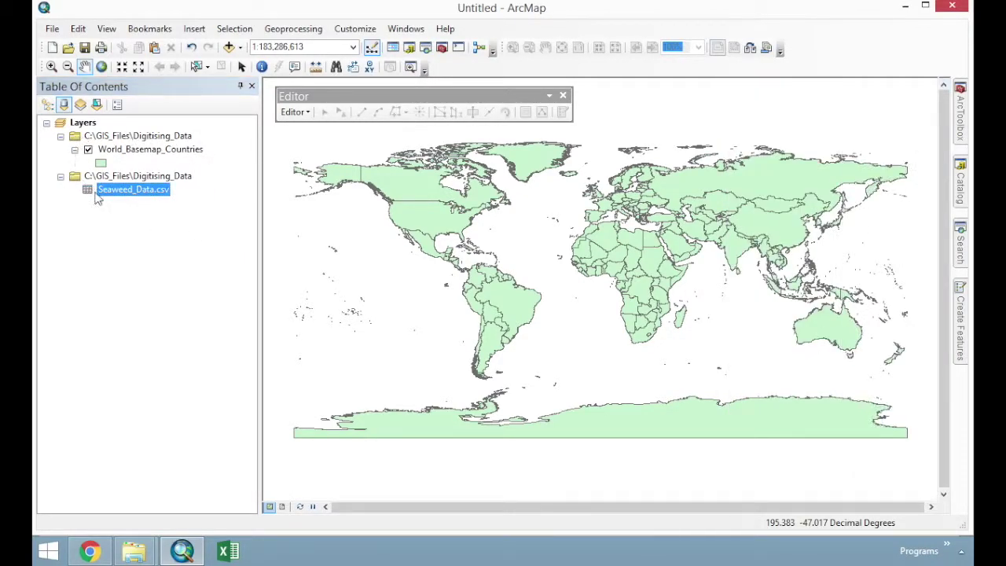
{"action": "left_click", "coordinate": [47, 105]}
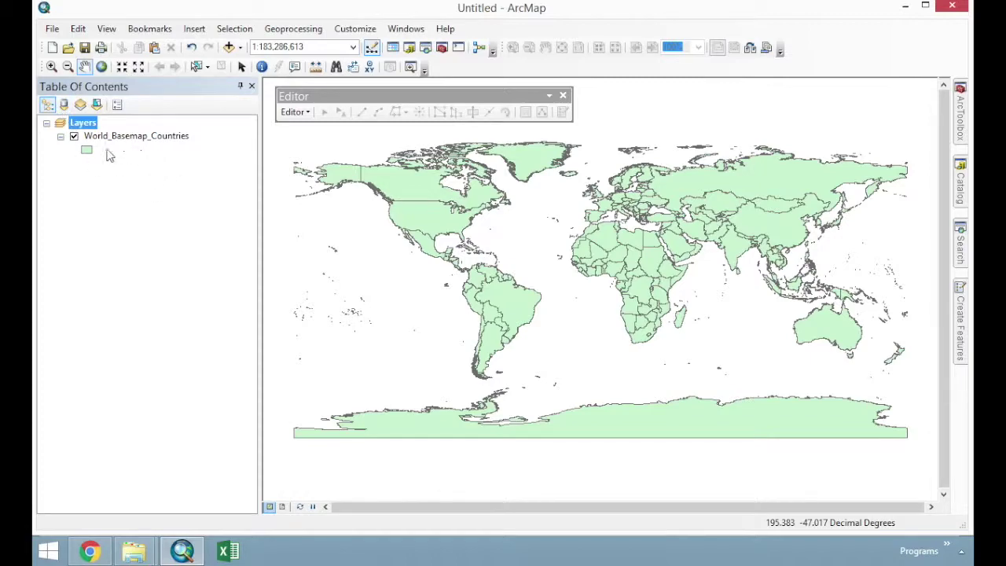
{"action": "left_click", "coordinate": [64, 105]}
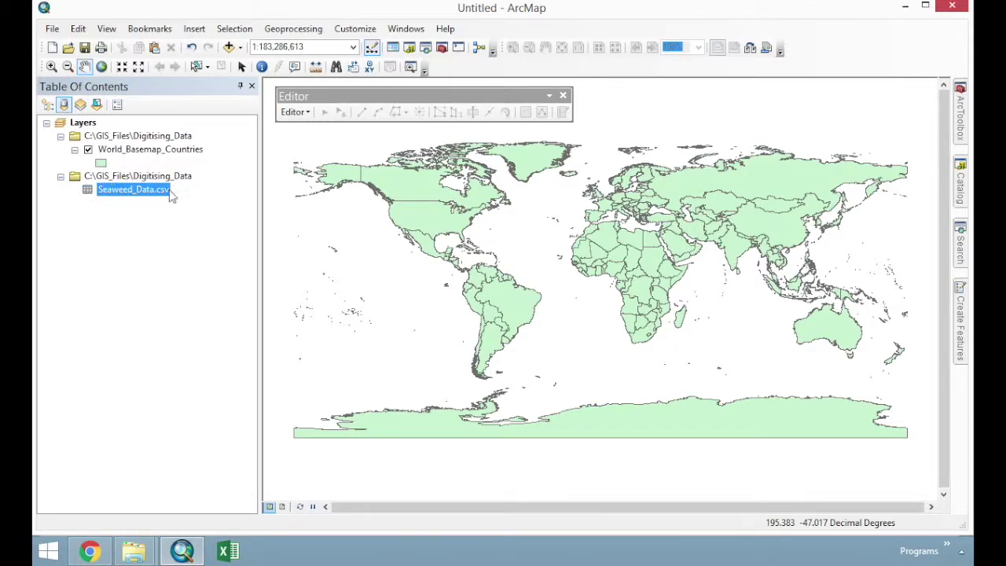
- Open the Seaweed_Data.csv attribute table, widen it to inspect its fields, and remove the table from the map
{"action": "right_click", "coordinate": [148, 199]}
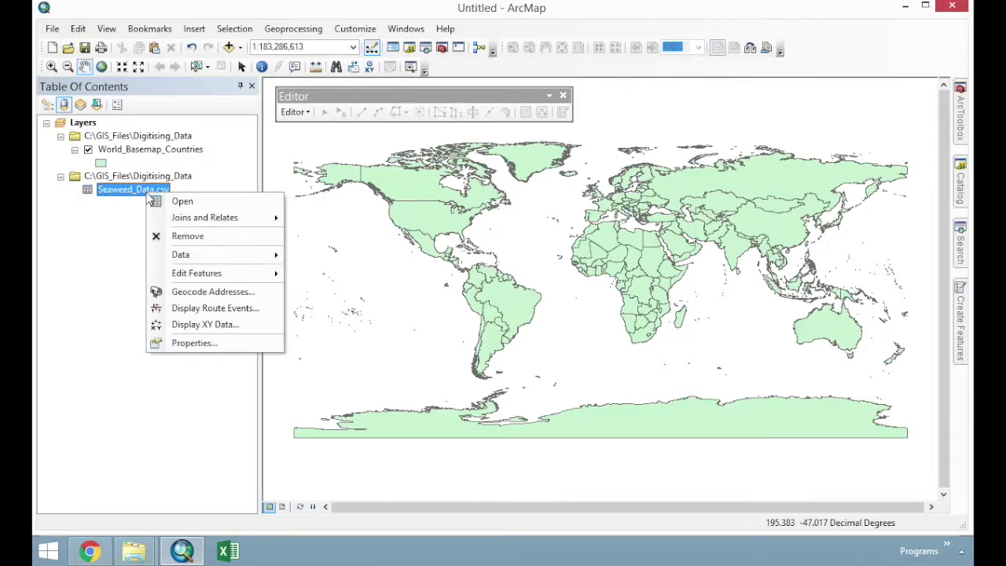
{"action": "left_click", "coordinate": [188, 201]}
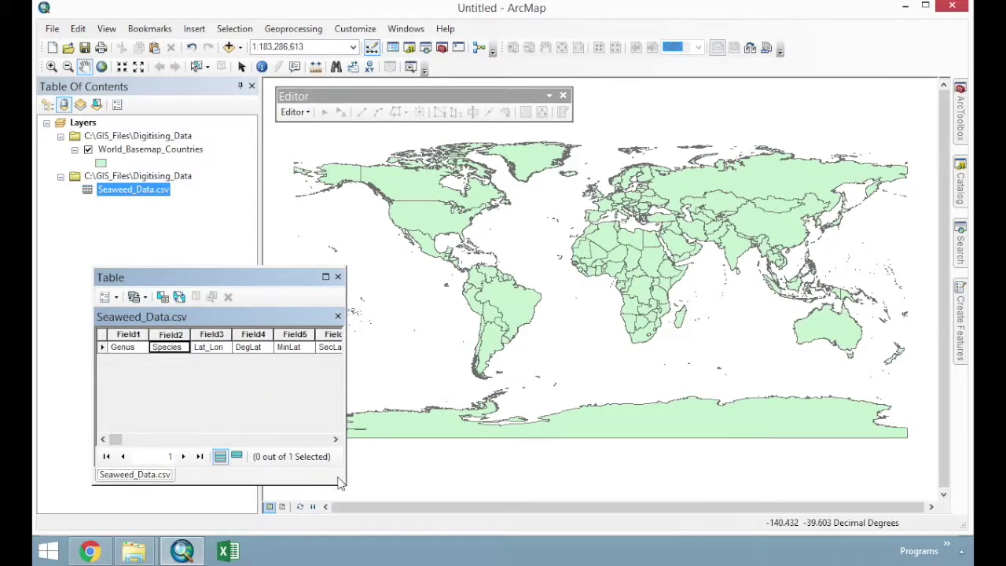
{"action": "left_click_drag", "start_coordinate": [346, 487], "coordinate": [872, 414]}
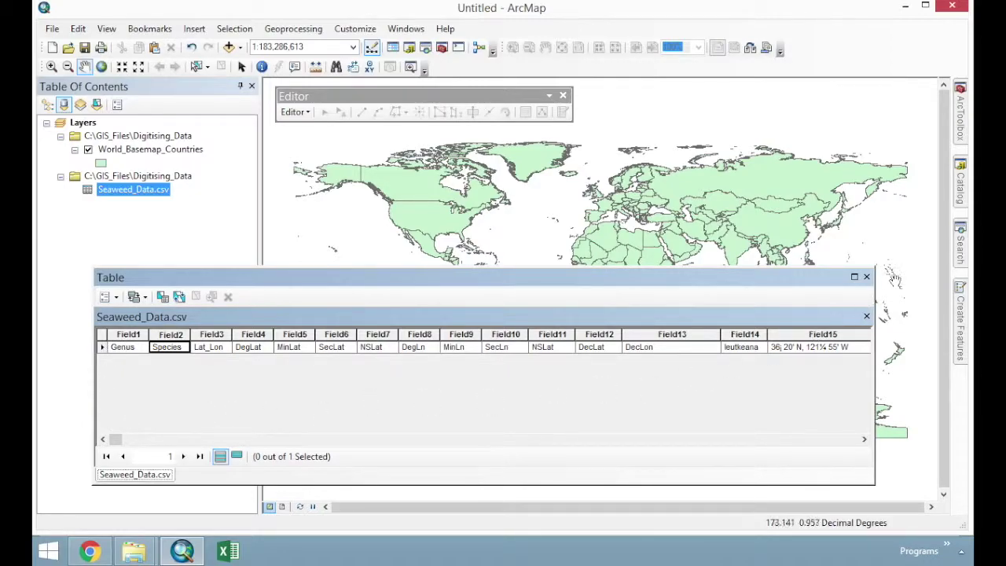
{"action": "left_click", "coordinate": [866, 276]}
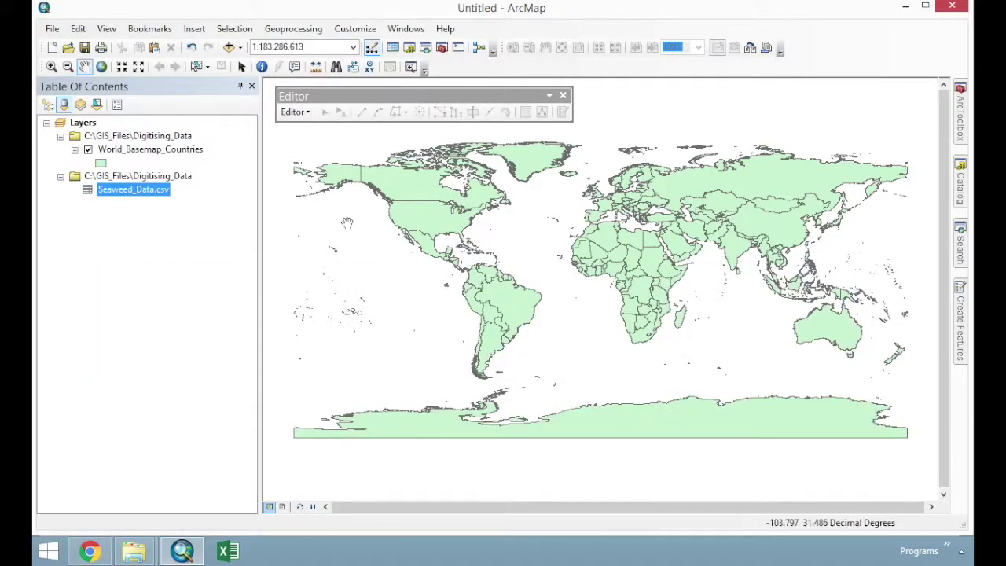
{"action": "right_click", "coordinate": [152, 191]}
{"action": "left_click", "coordinate": [206, 237]}
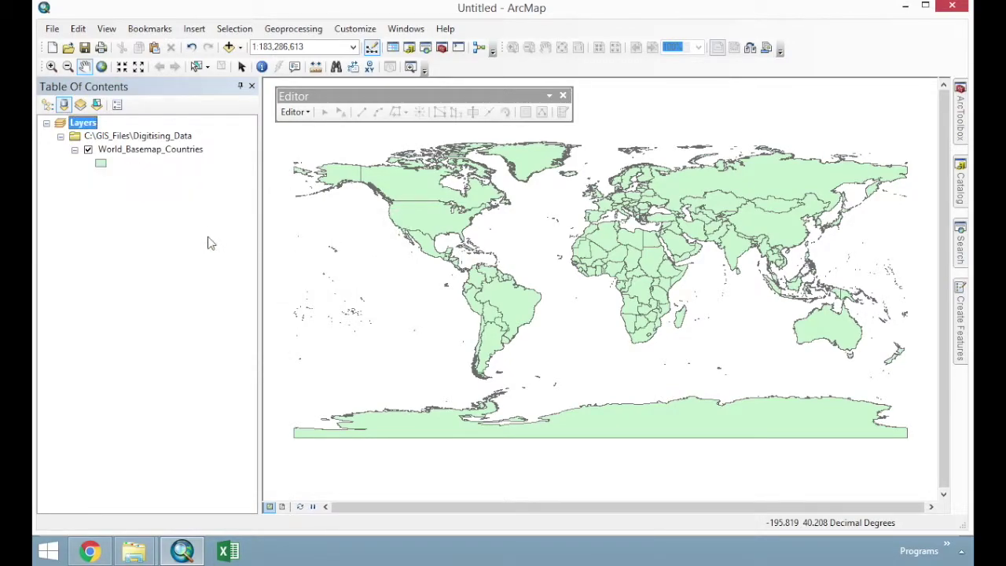
- Switch to Excel, reopen Seaweed_Data.csv and delete its Lat_Lon column
{"action": "mouse_move", "coordinate": [134, 550]}
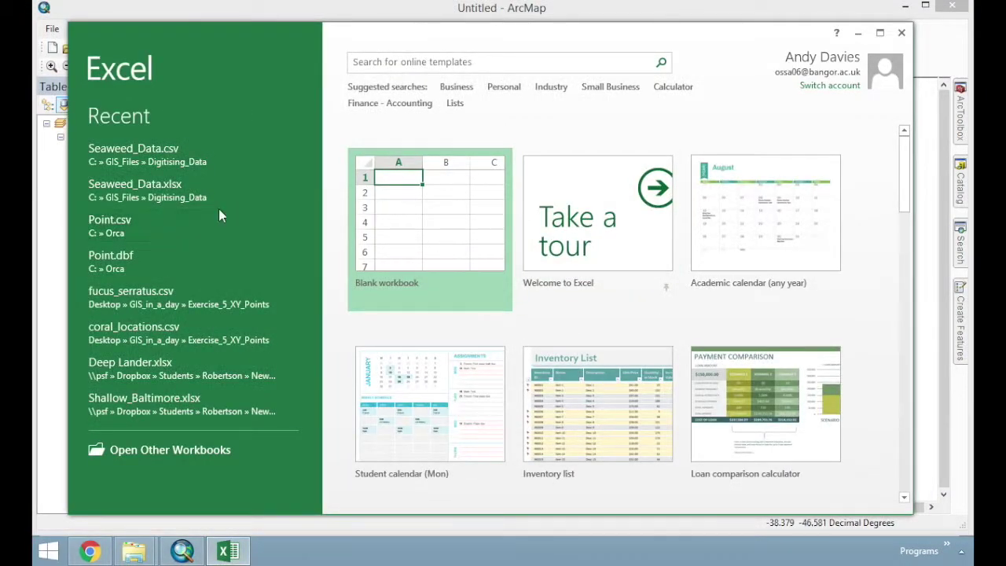
{"action": "left_click", "coordinate": [197, 154]}
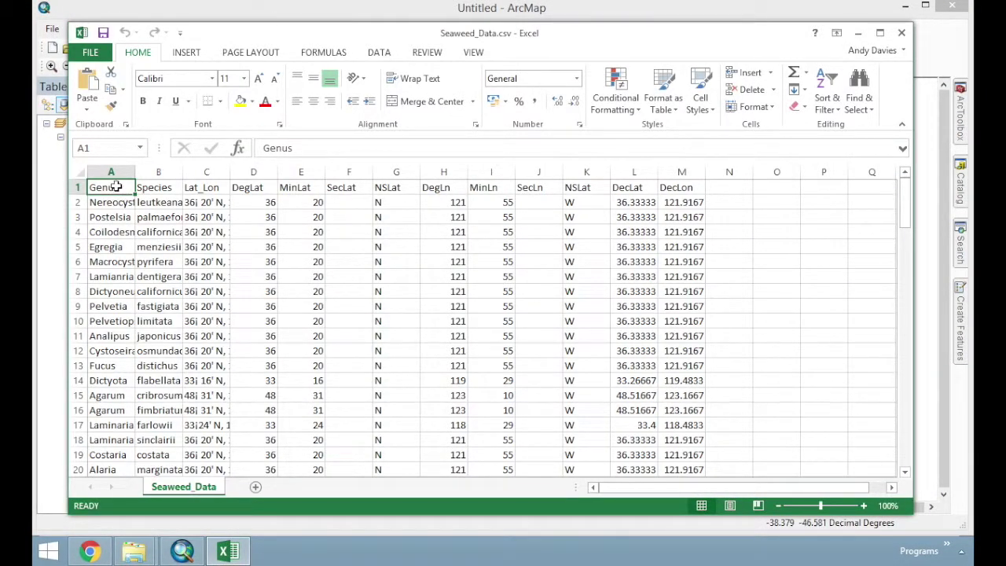
{"action": "left_click_drag", "start_coordinate": [110, 172], "coordinate": [271, 173]}
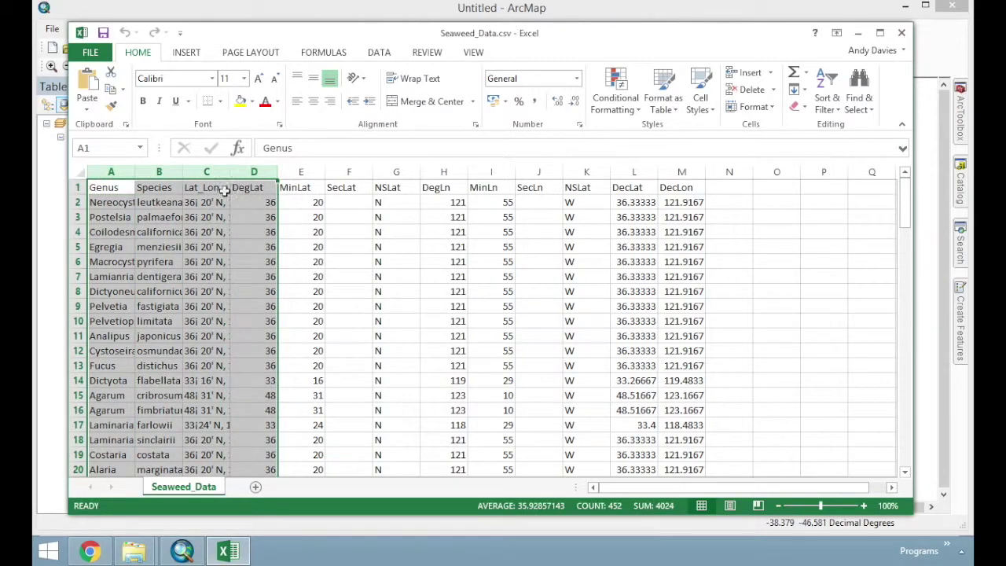
{"action": "left_click", "coordinate": [202, 203]}
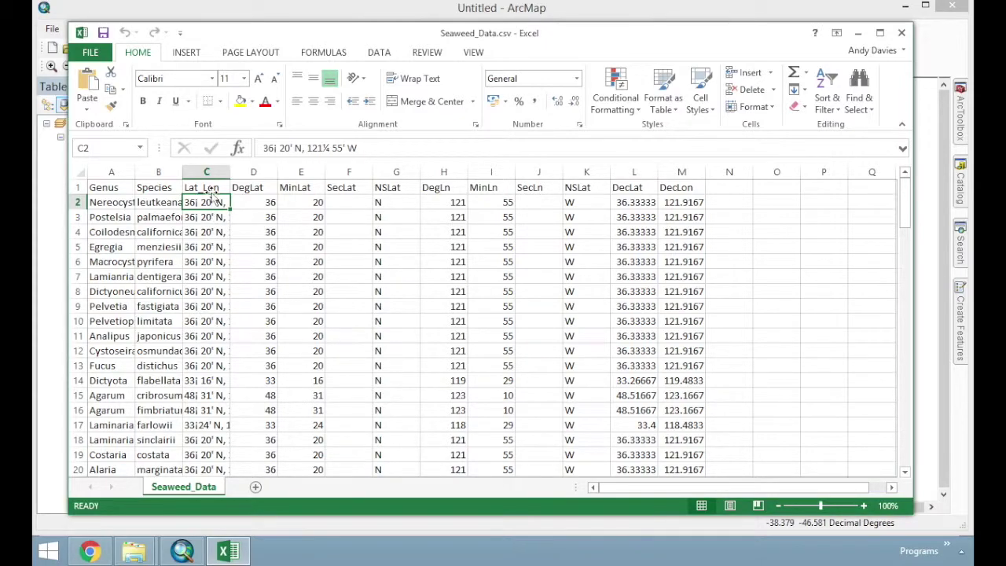
{"action": "left_click_drag", "start_coordinate": [229, 171], "coordinate": [309, 171]}
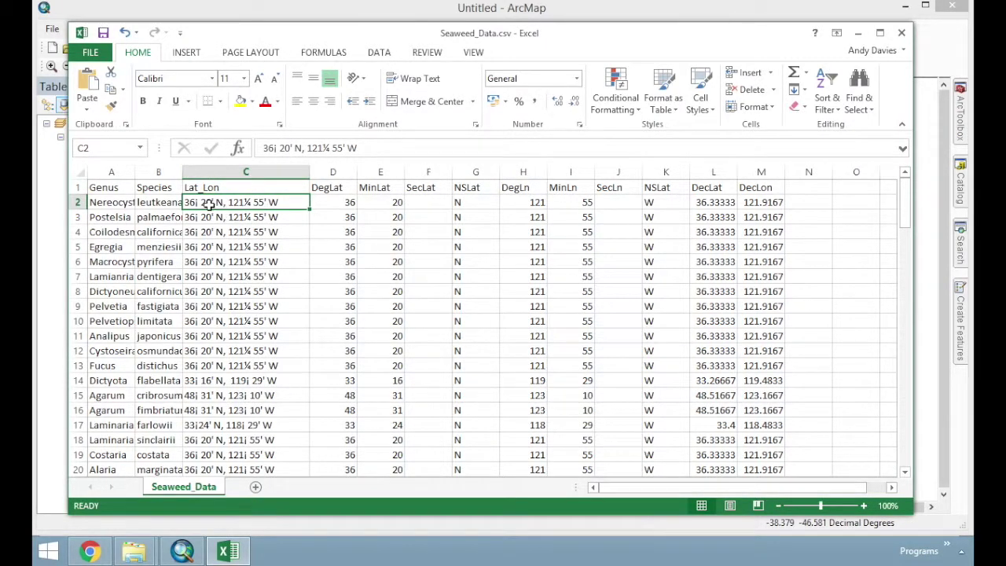
{"action": "left_click", "coordinate": [265, 172]}
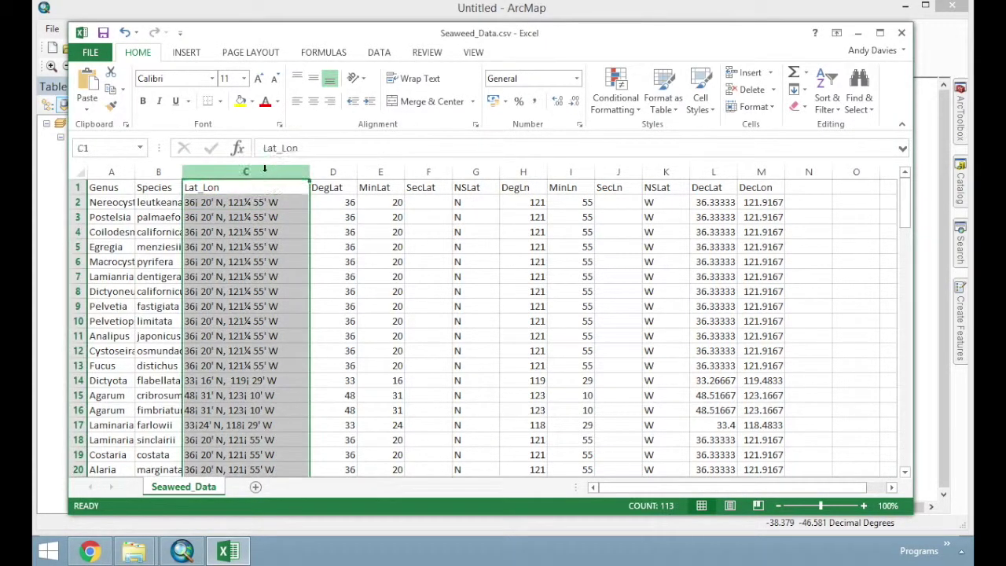
{"action": "right_click", "coordinate": [265, 173]}
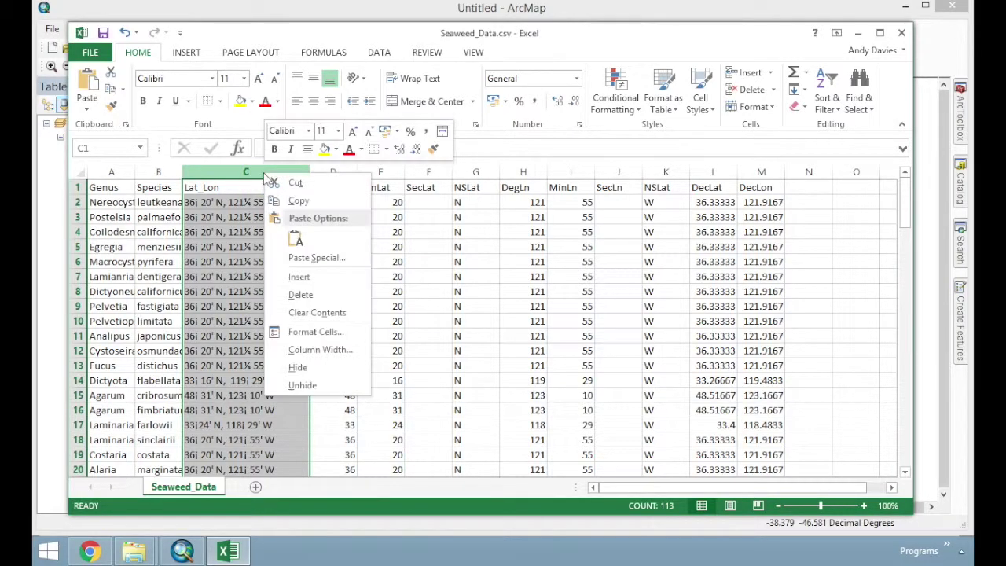
{"action": "left_click", "coordinate": [302, 295]}
{"action": "left_click", "coordinate": [331, 287]}
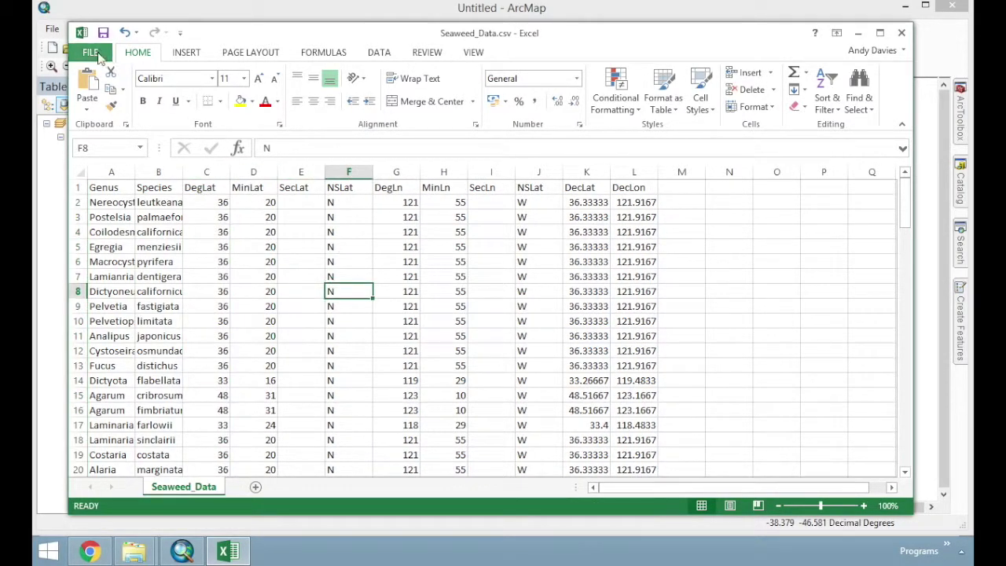
- Save the edited Seaweed_Data.csv and return to ArcMap
{"action": "left_click", "coordinate": [103, 32]}
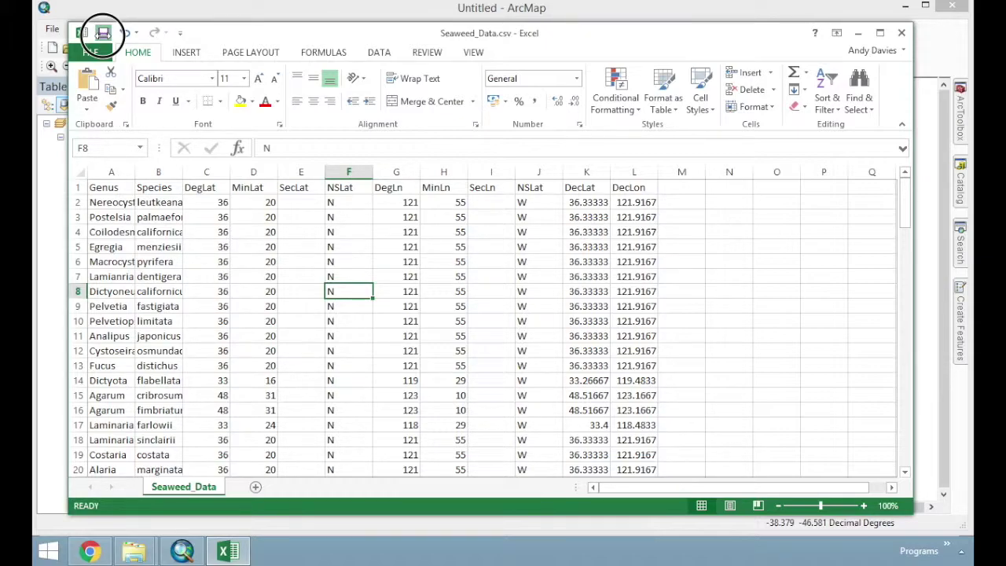
{"action": "left_click", "coordinate": [446, 314]}
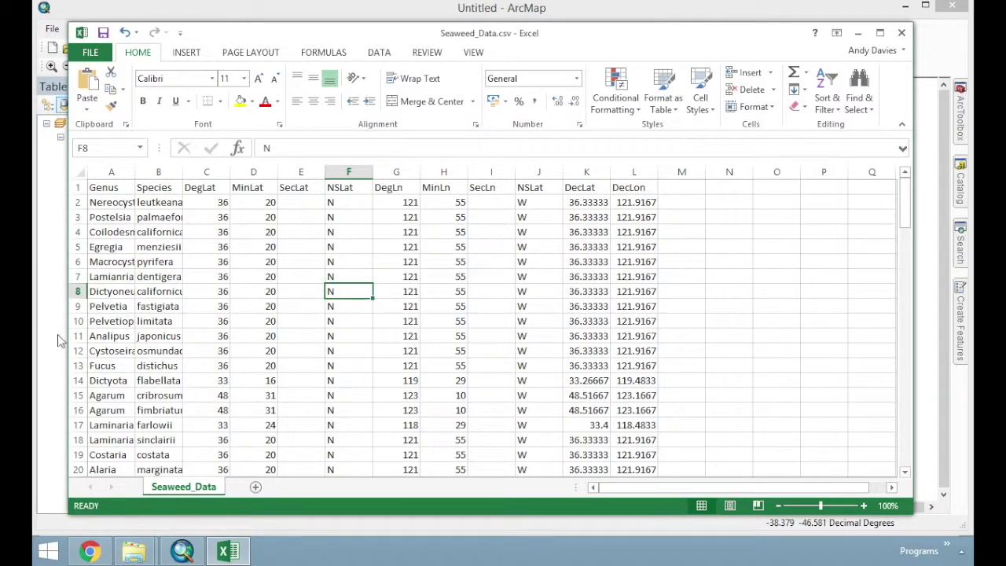
{"action": "left_click", "coordinate": [55, 336]}
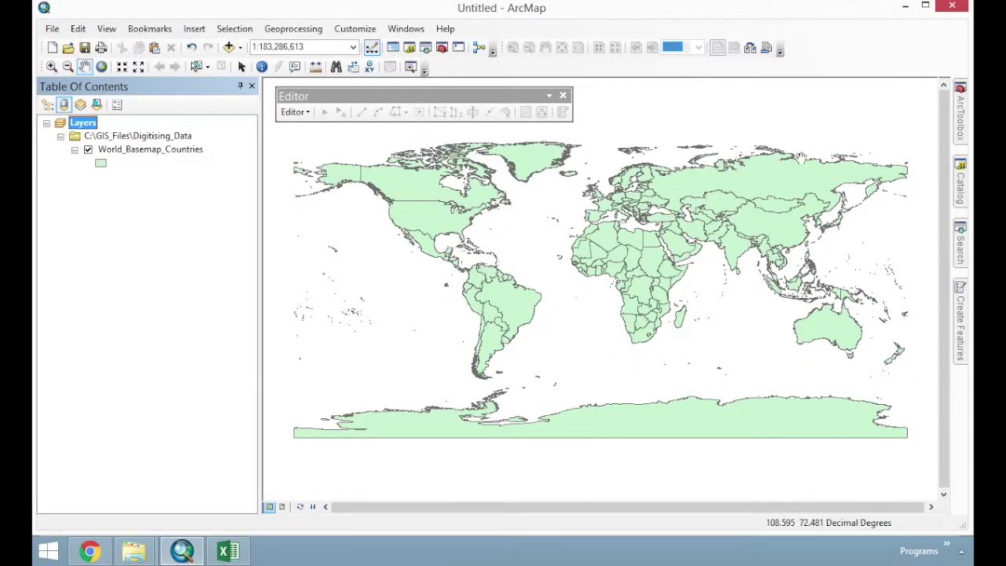
- Add the corrected Seaweed_Data.csv to the map and open its attribute table to review the fields and records
{"action": "left_click", "coordinate": [960, 192]}
{"action": "left_click_drag", "start_coordinate": [825, 229], "coordinate": [280, 264]}
{"action": "right_click", "coordinate": [157, 192]}
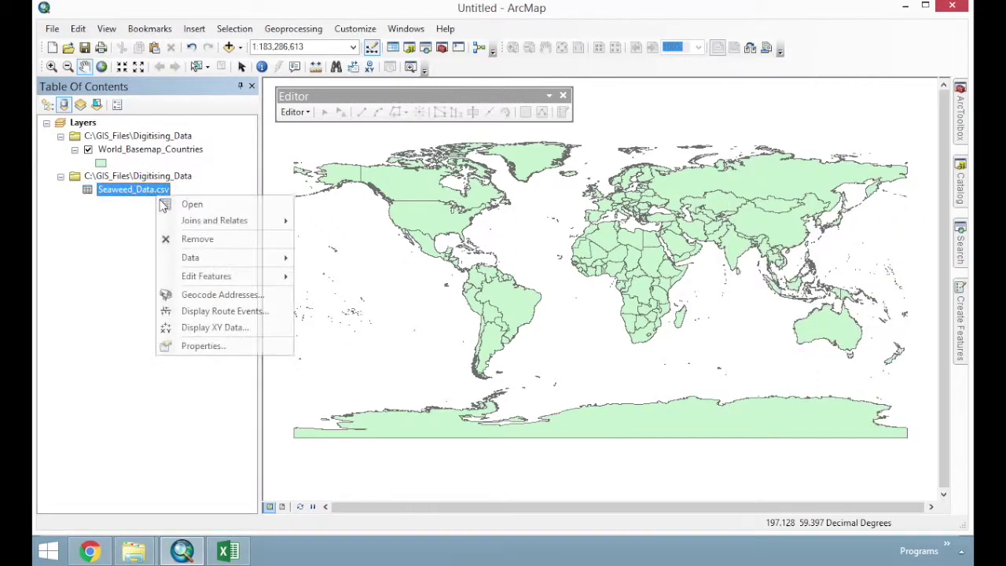
{"action": "left_click", "coordinate": [220, 204]}
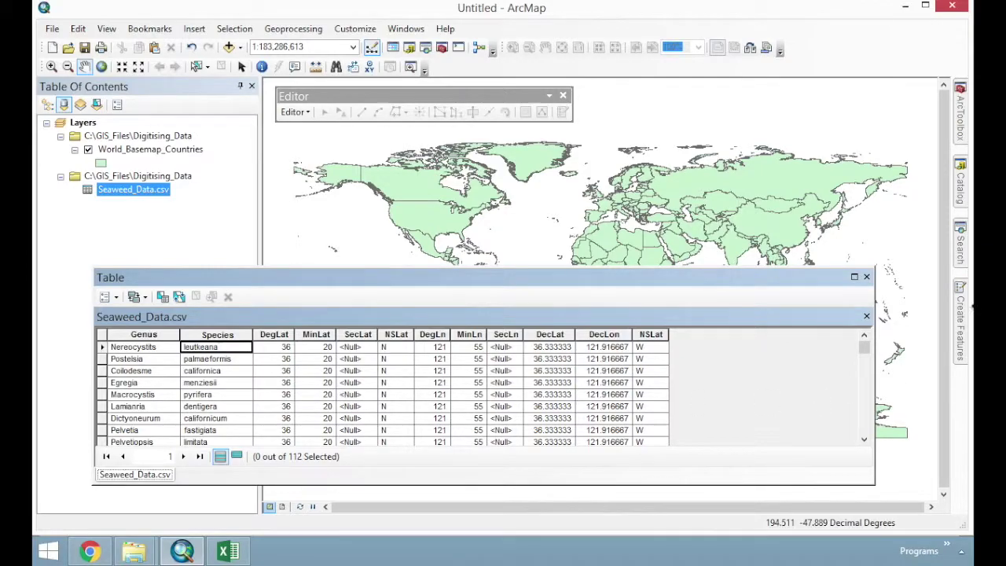
{"action": "left_click", "coordinate": [866, 277]}
- Start displaying the Seaweed_Data.csv table as XY data, with DecLon as the X field and DecLat as the Y field
{"action": "right_click", "coordinate": [163, 194]}
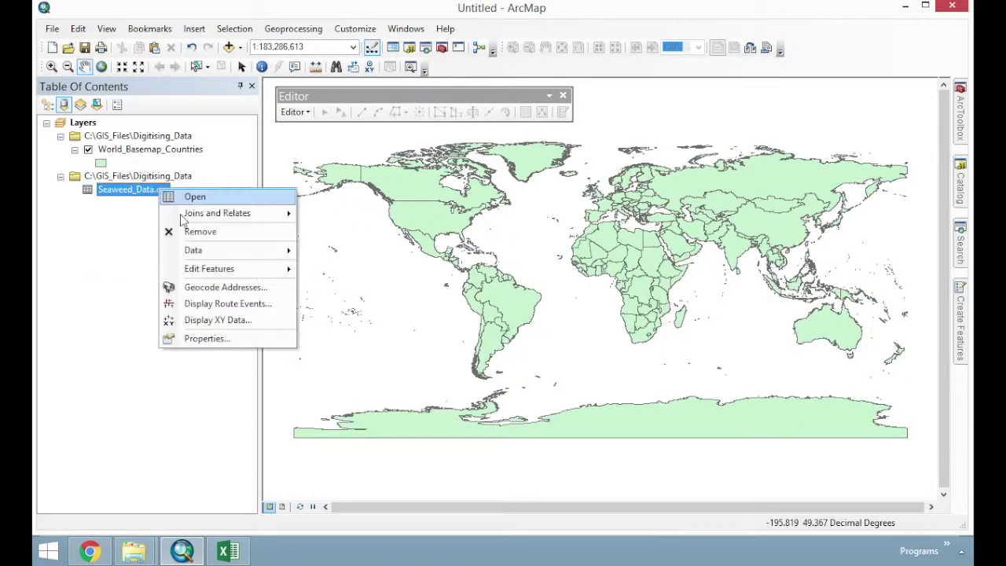
{"action": "left_click", "coordinate": [128, 238]}
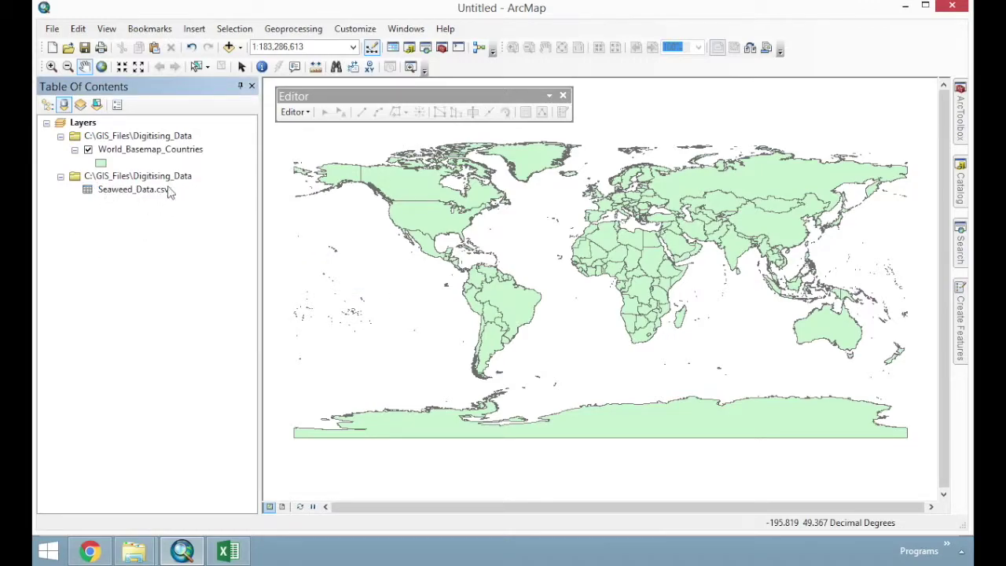
{"action": "left_click", "coordinate": [143, 195]}
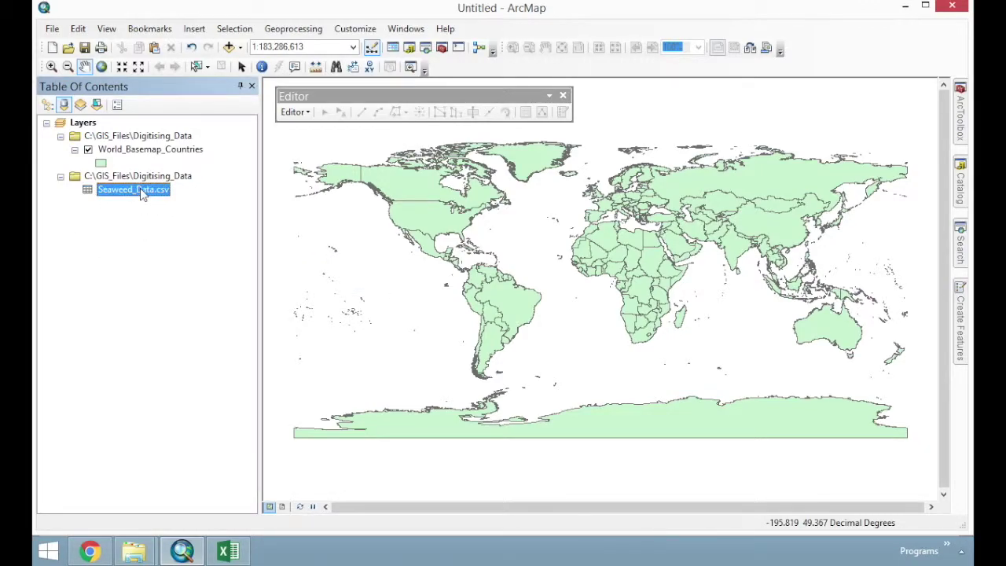
{"action": "right_click", "coordinate": [142, 195]}
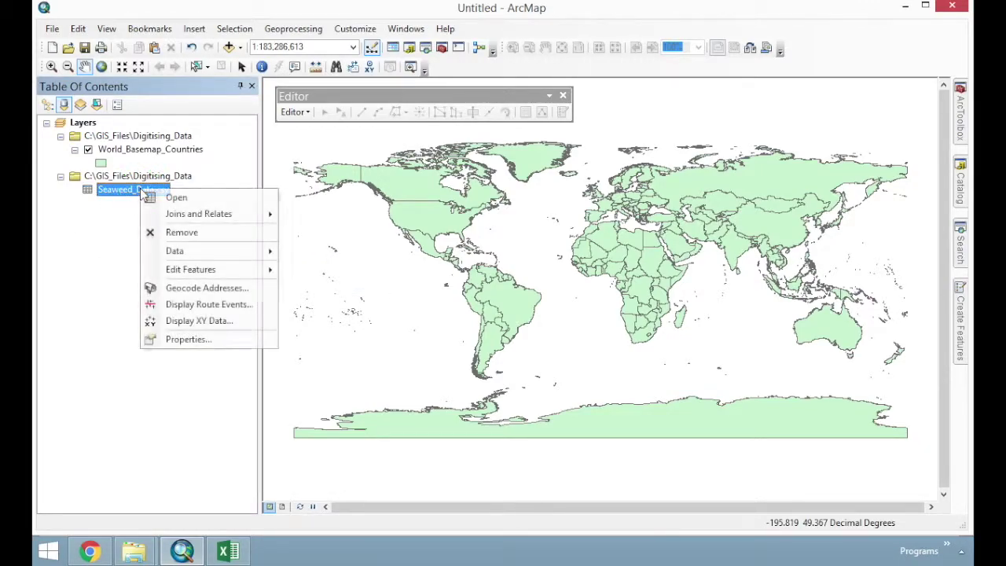
{"action": "left_click", "coordinate": [240, 323]}
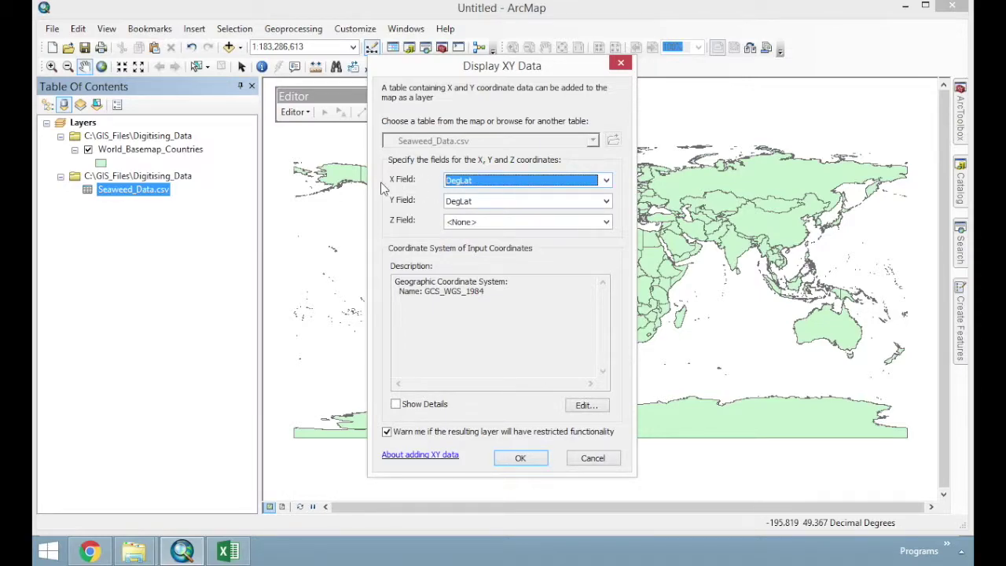
{"action": "left_click", "coordinate": [487, 181]}
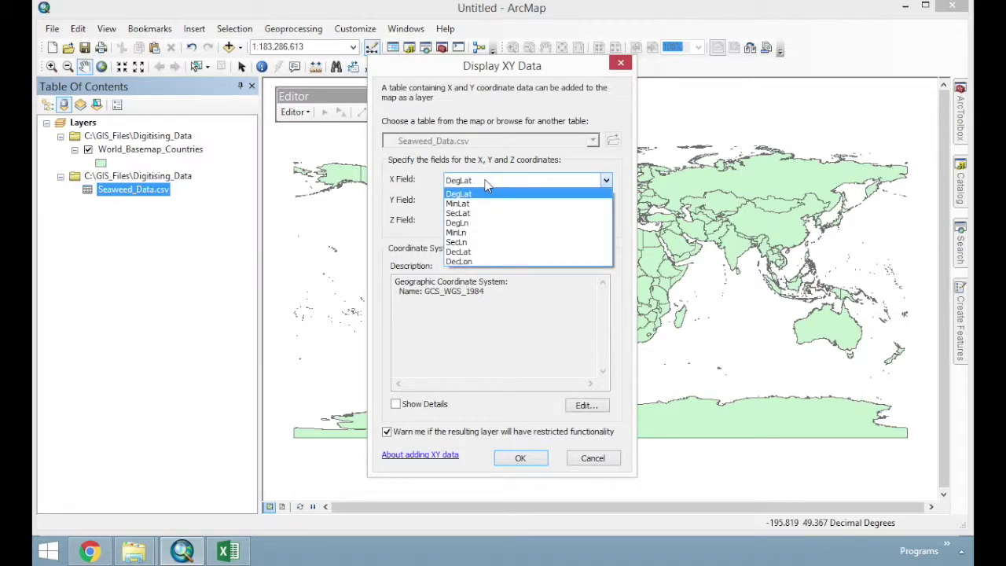
{"action": "left_click", "coordinate": [469, 263]}
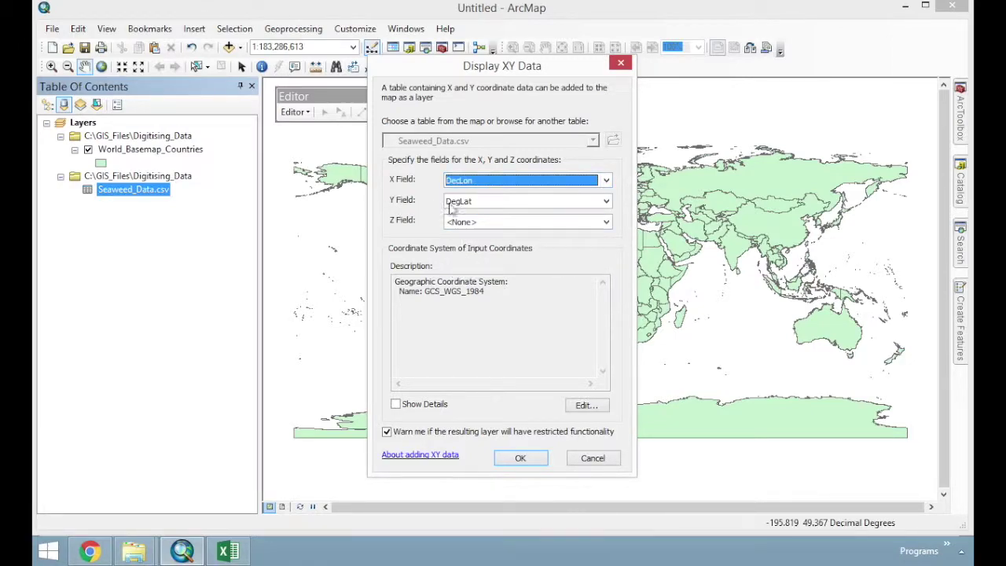
{"action": "left_click", "coordinate": [475, 205]}
{"action": "left_click", "coordinate": [479, 272]}
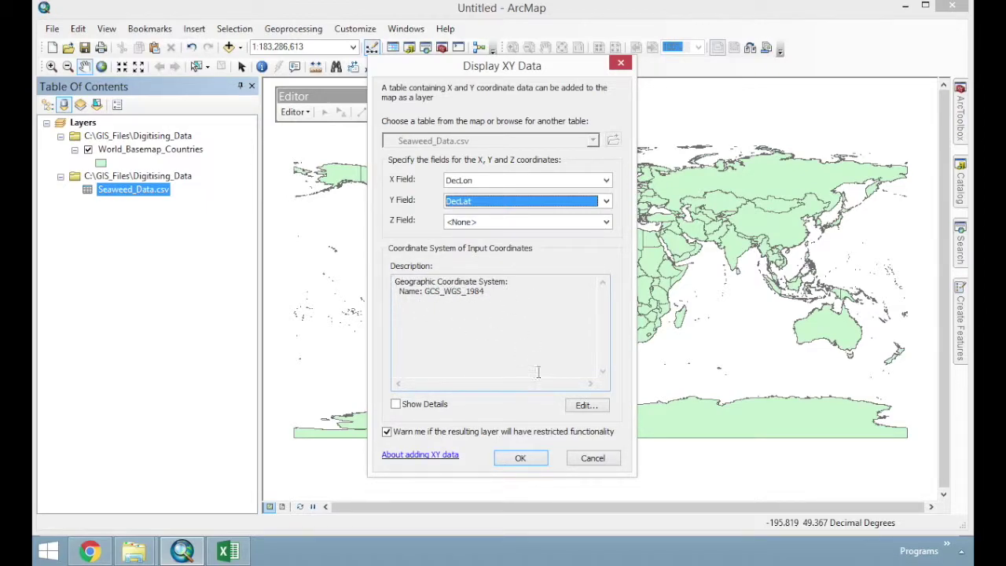
- Check the input coordinate system's details without changing them, and create the XY point layer despite its restricted functionality
{"action": "left_click", "coordinate": [583, 408]}
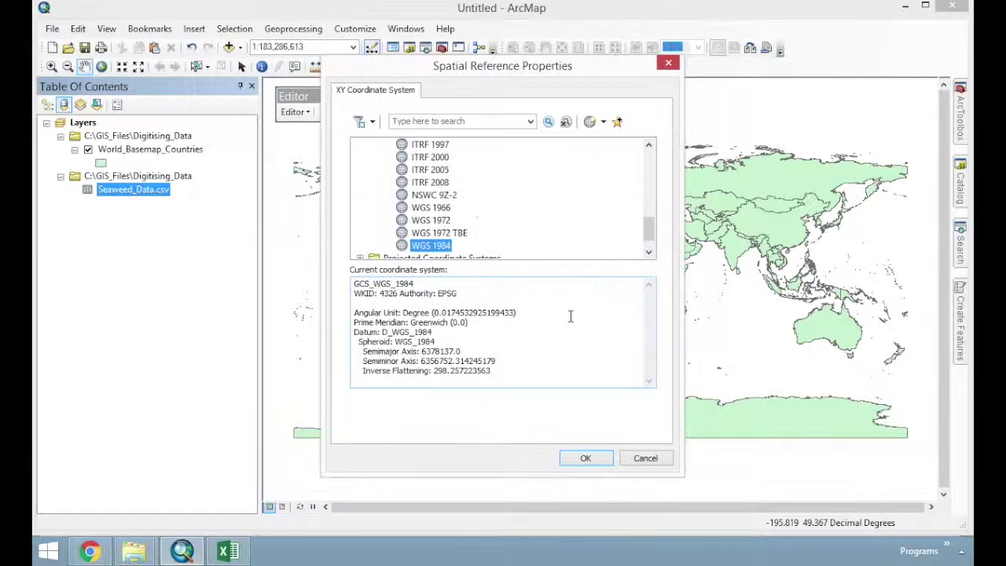
{"action": "left_click", "coordinate": [644, 458]}
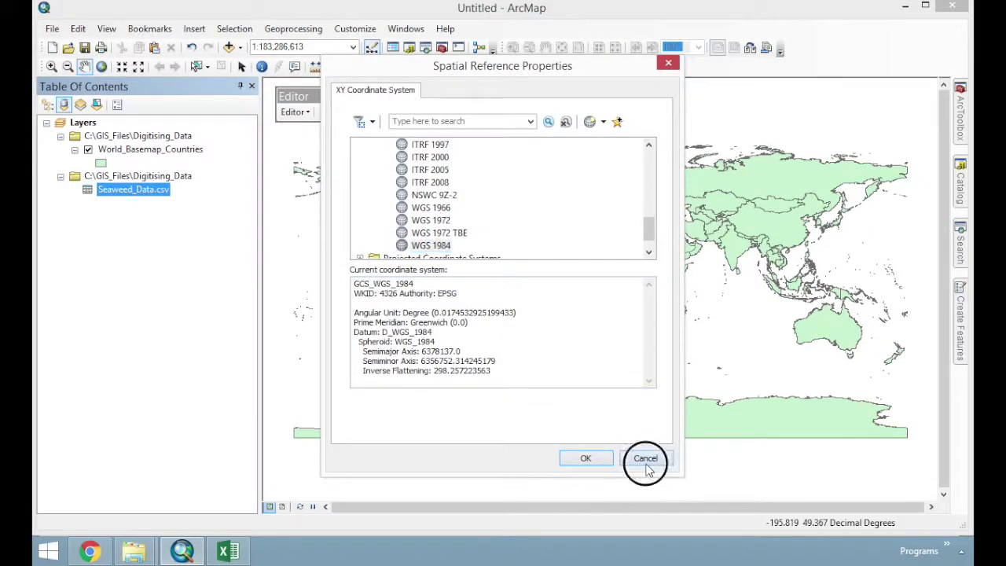
{"action": "left_click", "coordinate": [534, 462]}
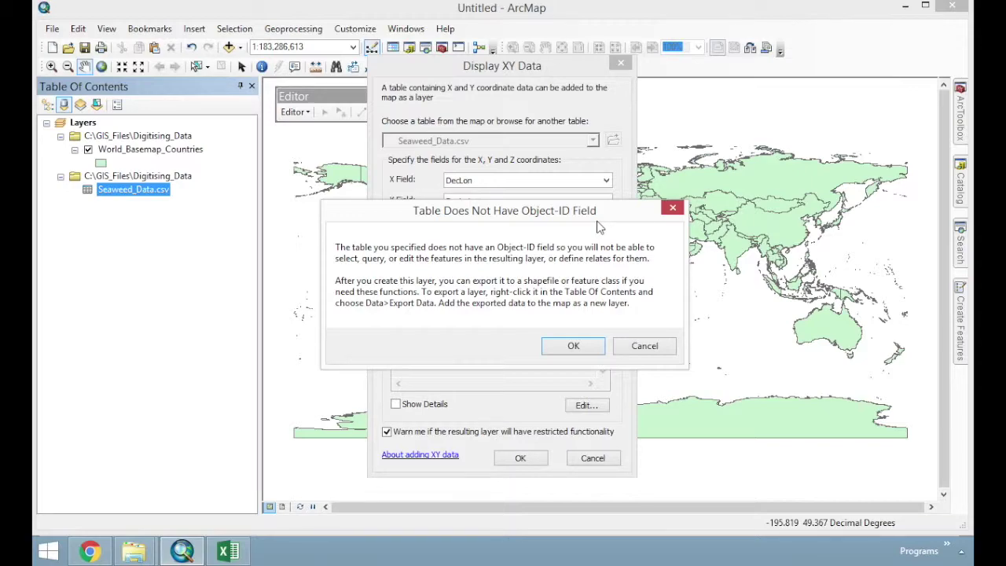
{"action": "left_click", "coordinate": [576, 346]}
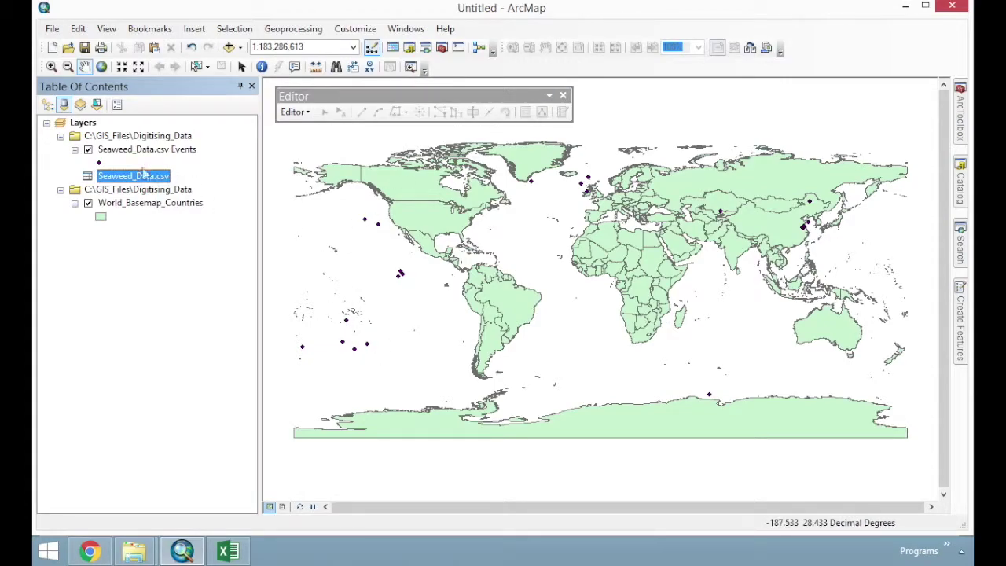
- Change the Seaweed_Data.csv Events point symbol to a bold black cross
{"action": "double_click", "coordinate": [99, 163]}
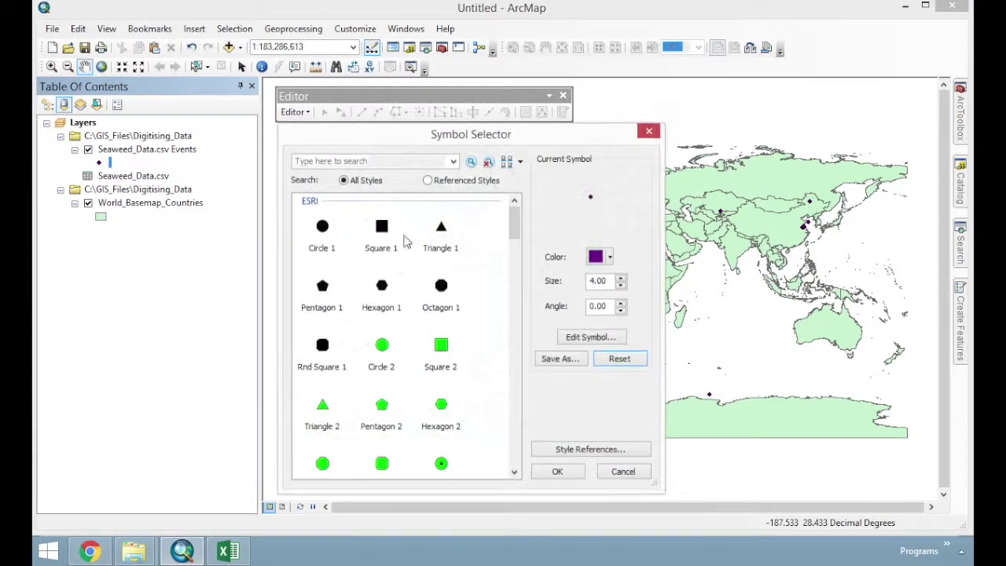
{"action": "scroll", "coordinate": [513, 265], "scroll_direction": "down", "scroll_amount": 5}
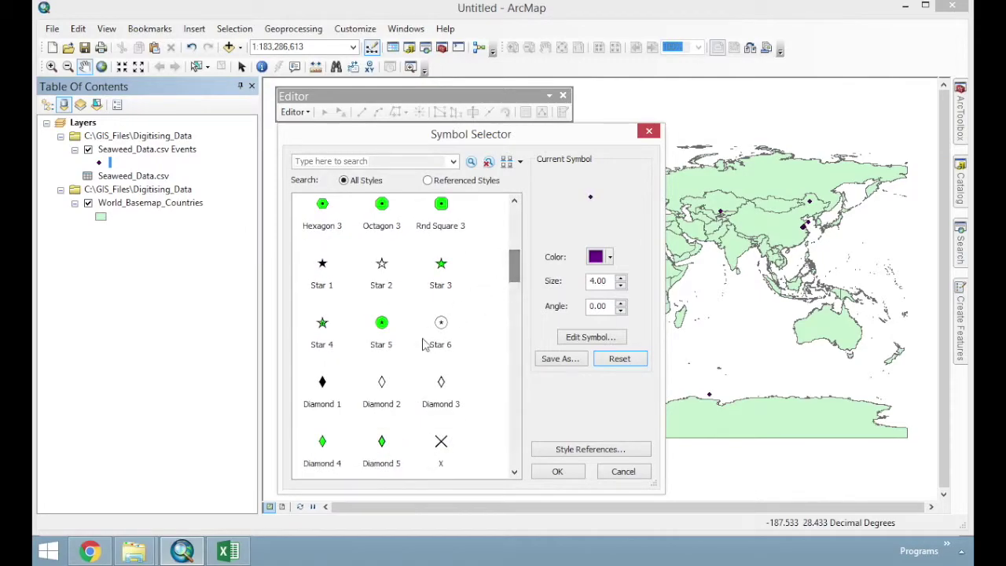
{"action": "scroll", "coordinate": [512, 272], "scroll_direction": "down", "scroll_amount": 4}
{"action": "left_click", "coordinate": [382, 350]}
{"action": "left_click", "coordinate": [564, 471]}
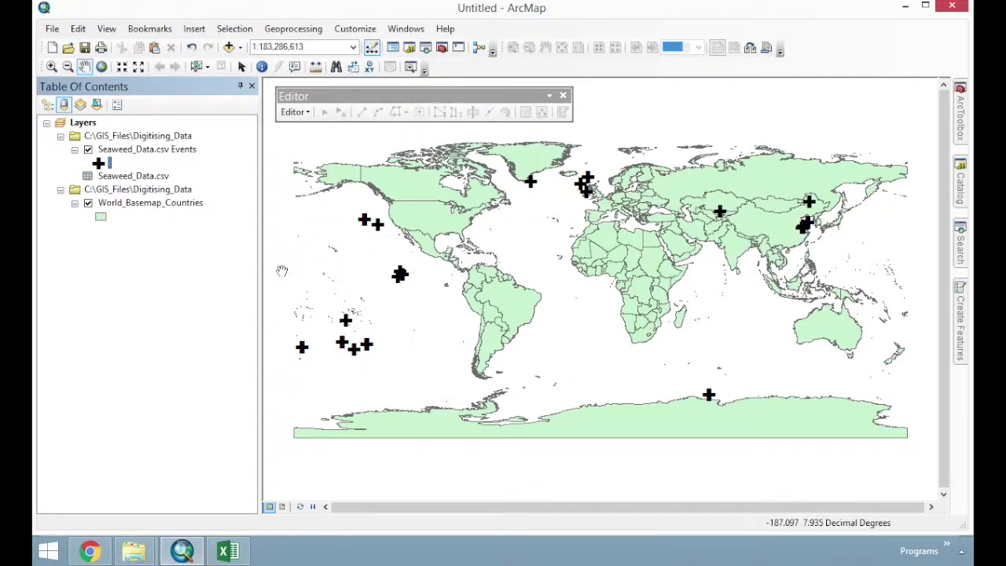
- Change the fill color of the World_Basemap_Countries layer to grey
{"action": "left_click", "coordinate": [101, 217]}
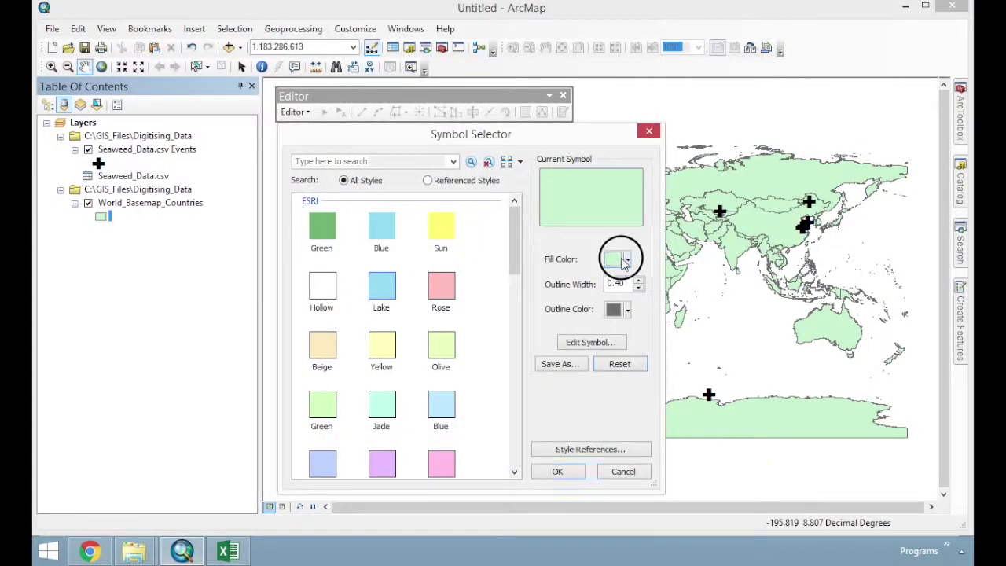
{"action": "left_click", "coordinate": [621, 260]}
{"action": "left_click", "coordinate": [609, 353]}
{"action": "left_click", "coordinate": [574, 474]}
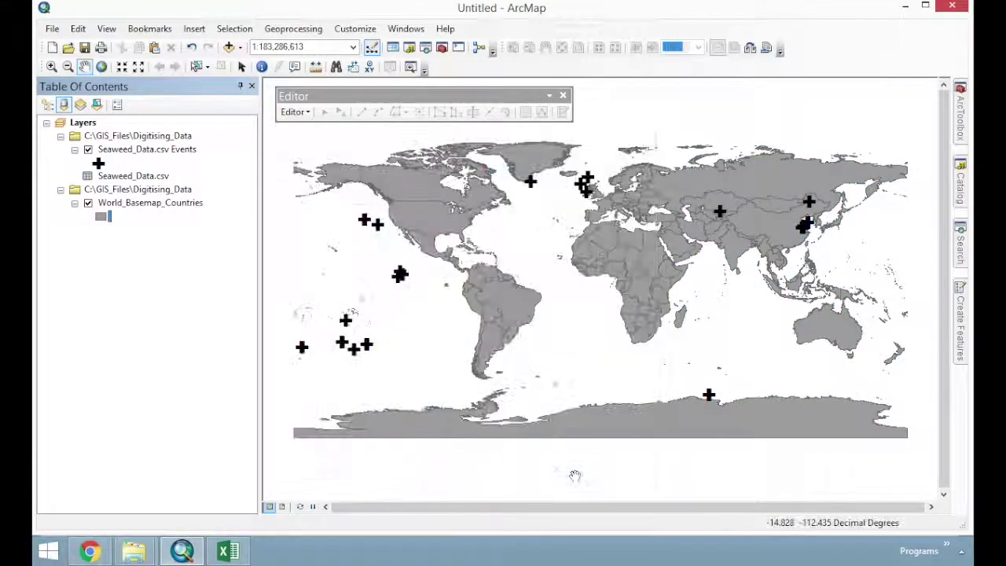